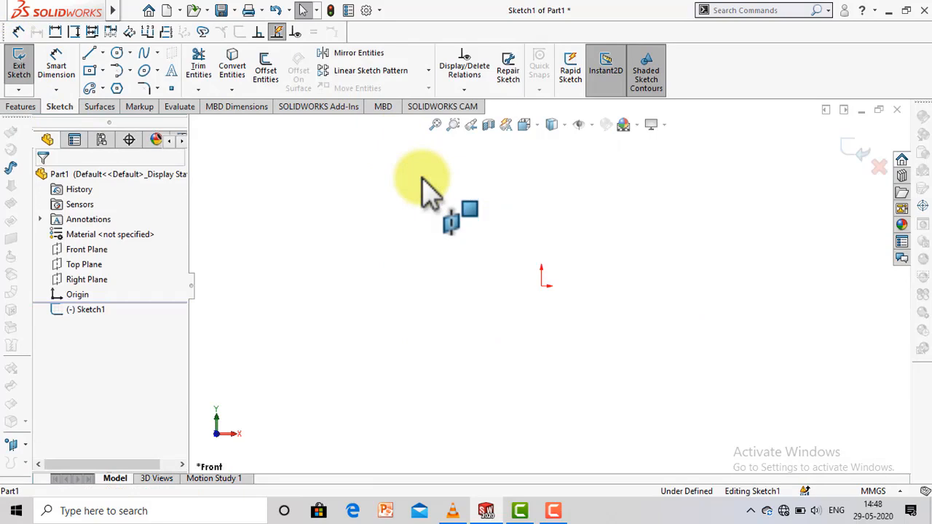
- Sketch a center rectangle about 149 mm wide, centred on the origin
{"action": "left_click", "coordinate": [22, 107]}
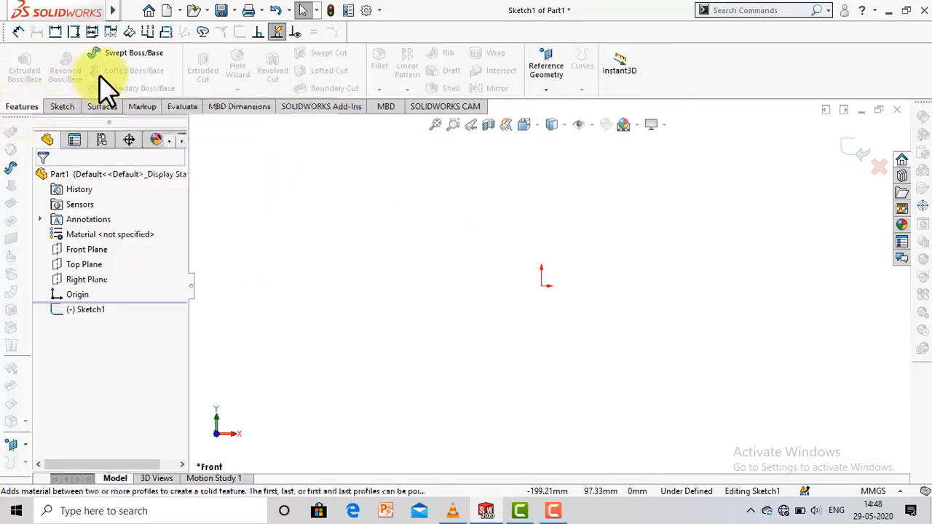
{"action": "left_click", "coordinate": [64, 106]}
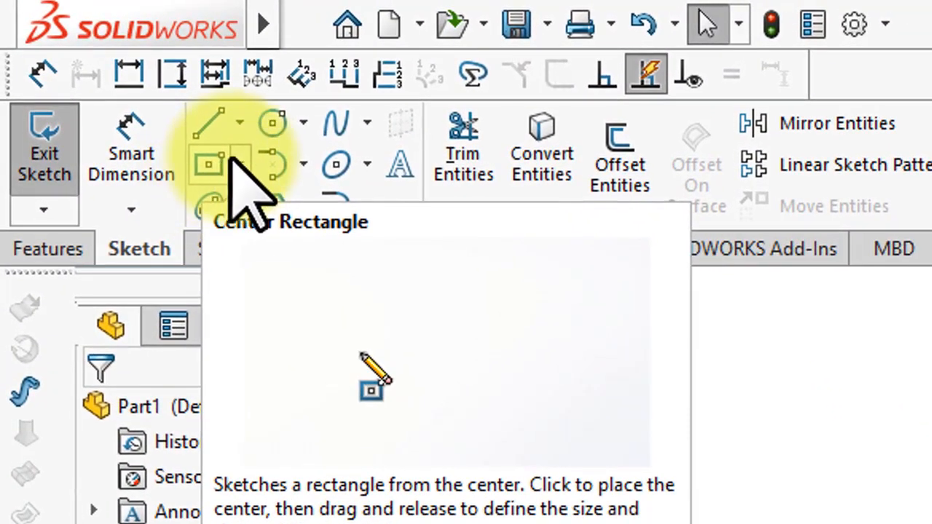
{"action": "left_click", "coordinate": [239, 162]}
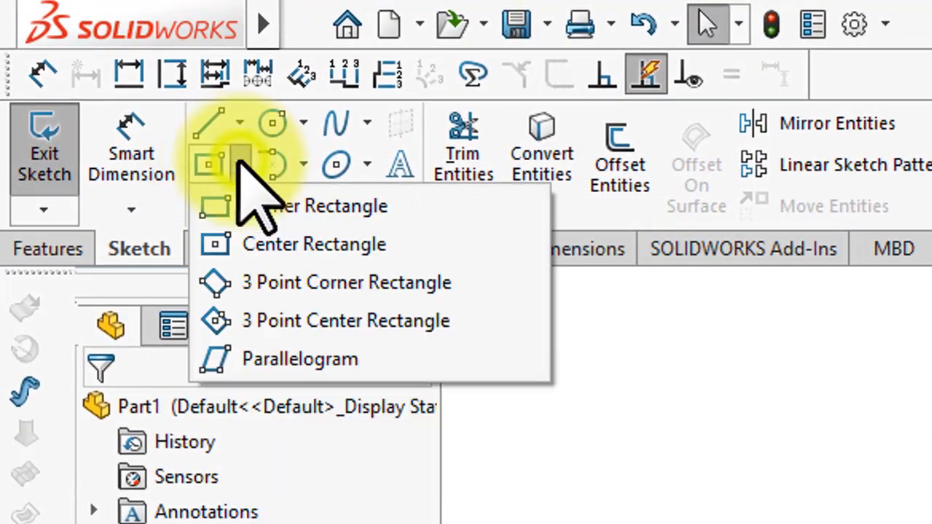
{"action": "left_click", "coordinate": [265, 245]}
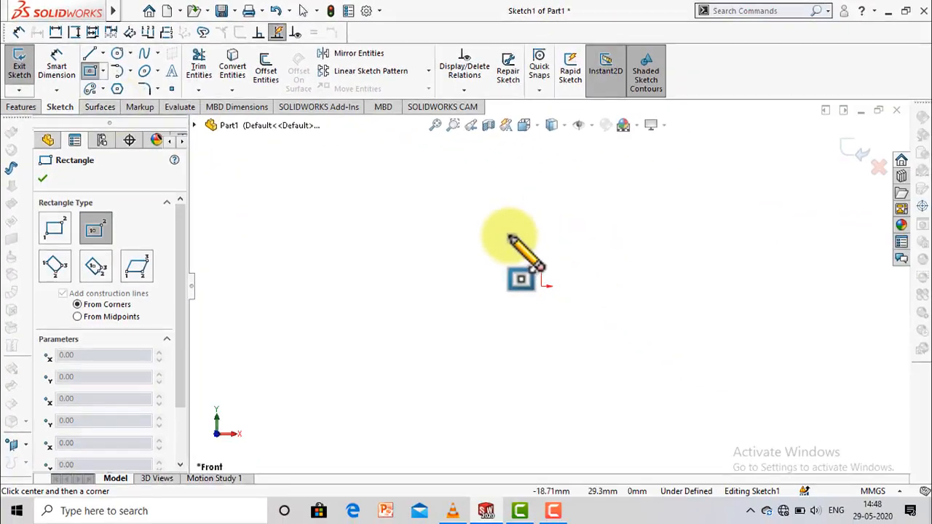
{"action": "left_click", "coordinate": [540, 287]}
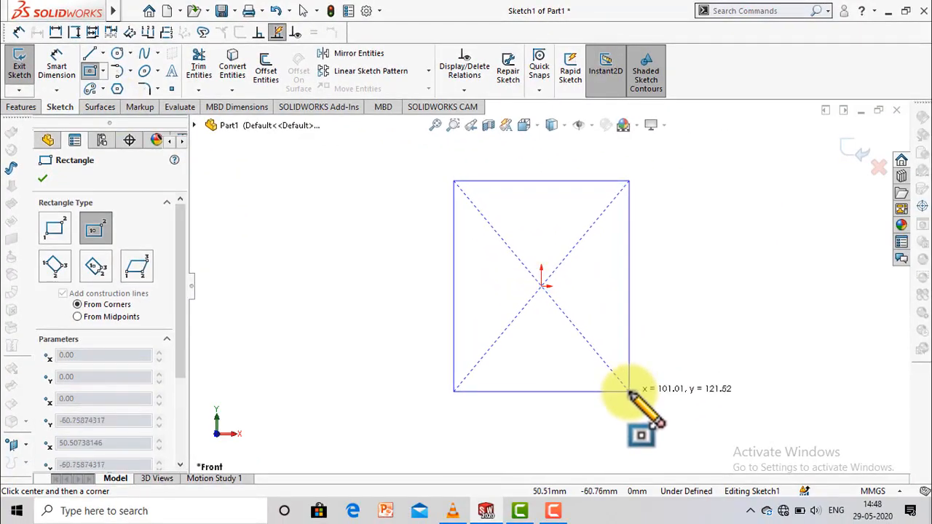
{"action": "left_click", "coordinate": [671, 378]}
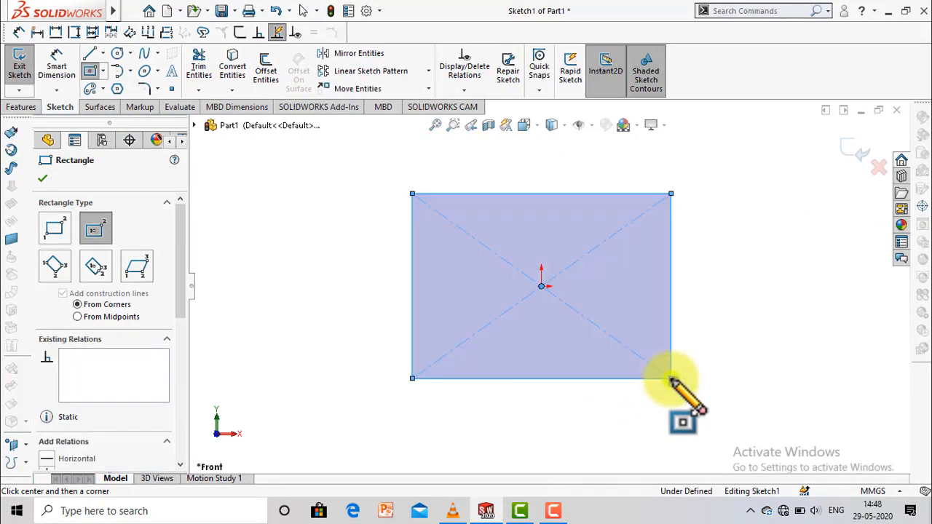
{"action": "key", "text": "Escape"}
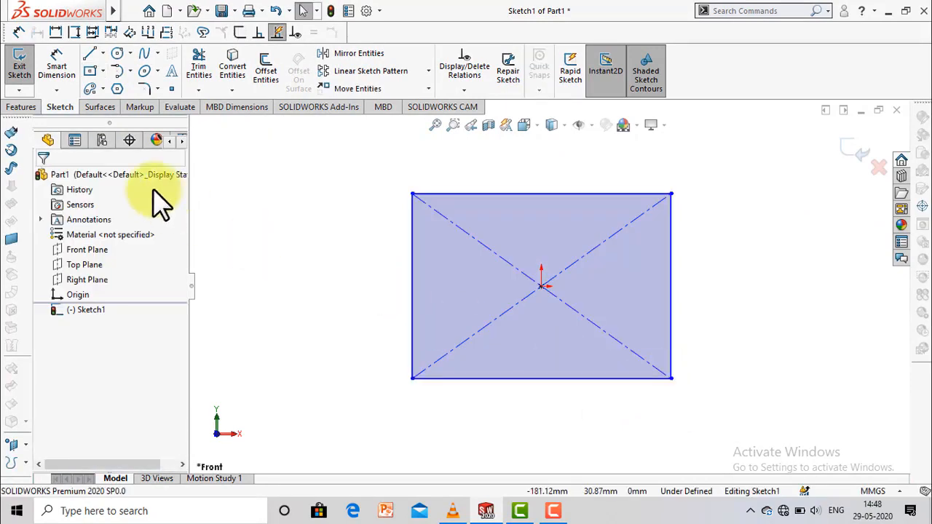
- Dimension the rectangle's horizontal edge and set its width to 80 mm
{"action": "left_click", "coordinate": [57, 67]}
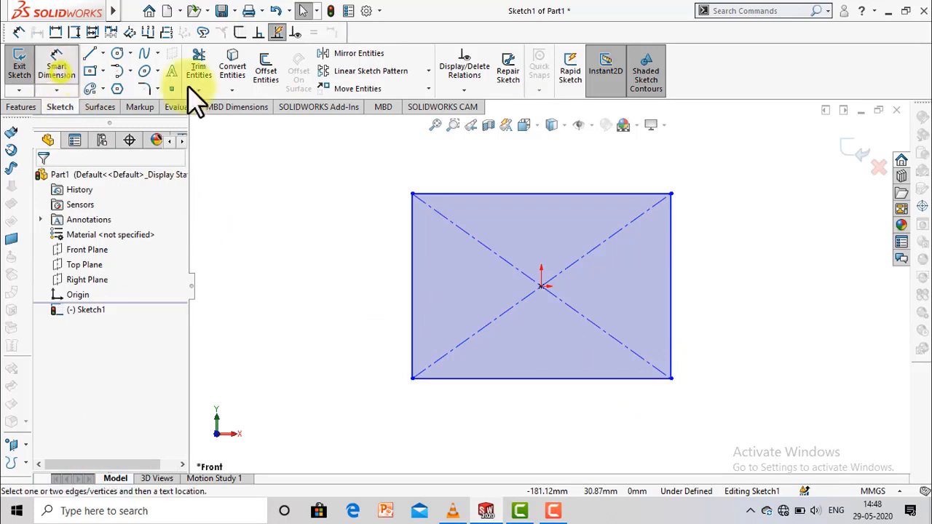
{"action": "left_click", "coordinate": [536, 194]}
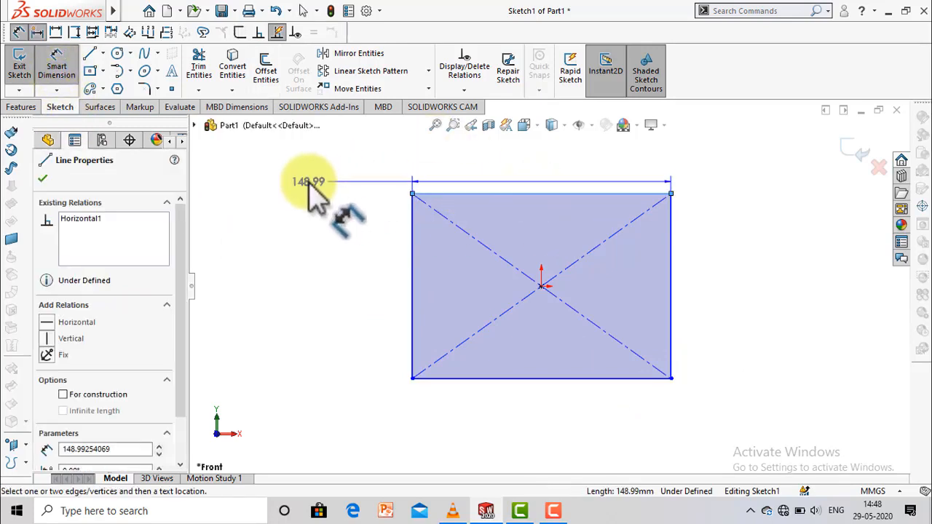
{"action": "left_click", "coordinate": [310, 182]}
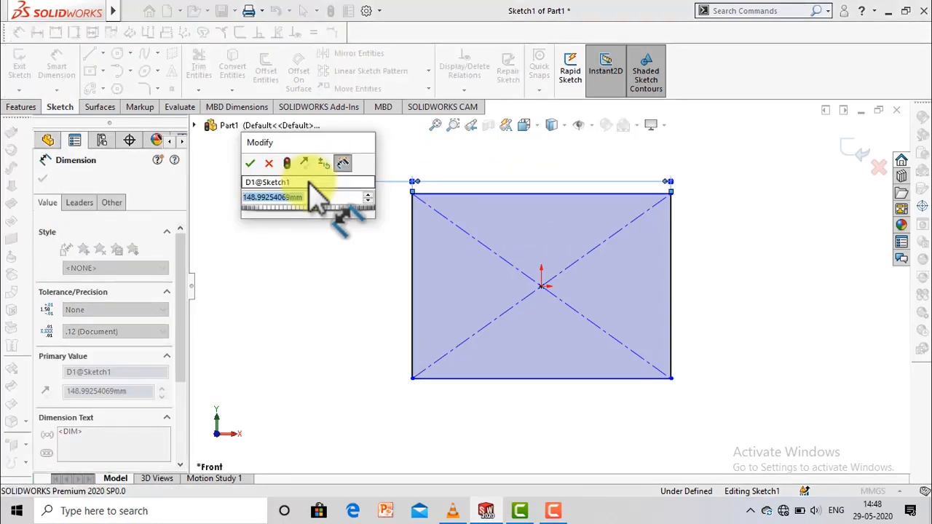
{"action": "type", "text": "80"}
{"action": "key", "text": "Return"}
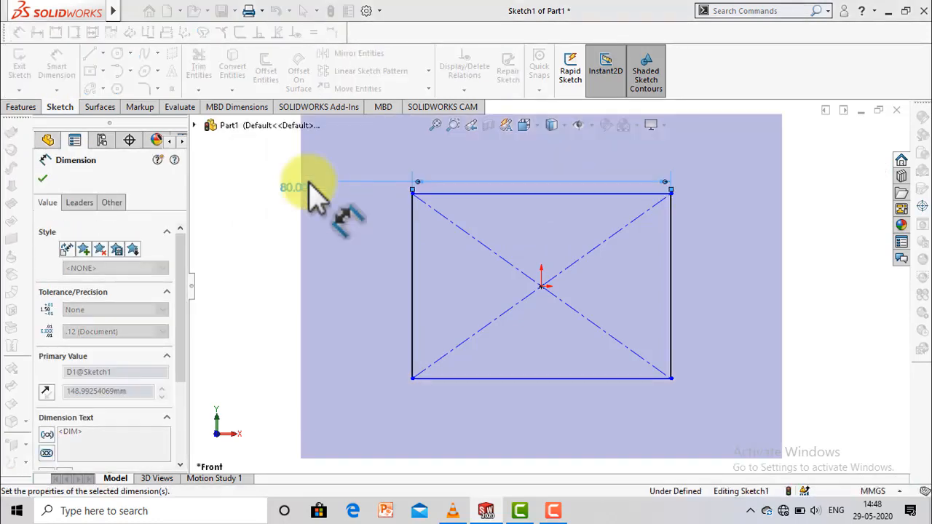
- Dimension the rectangle's vertical edge at 60 mm and exit the sketch
{"action": "left_click", "coordinate": [414, 215]}
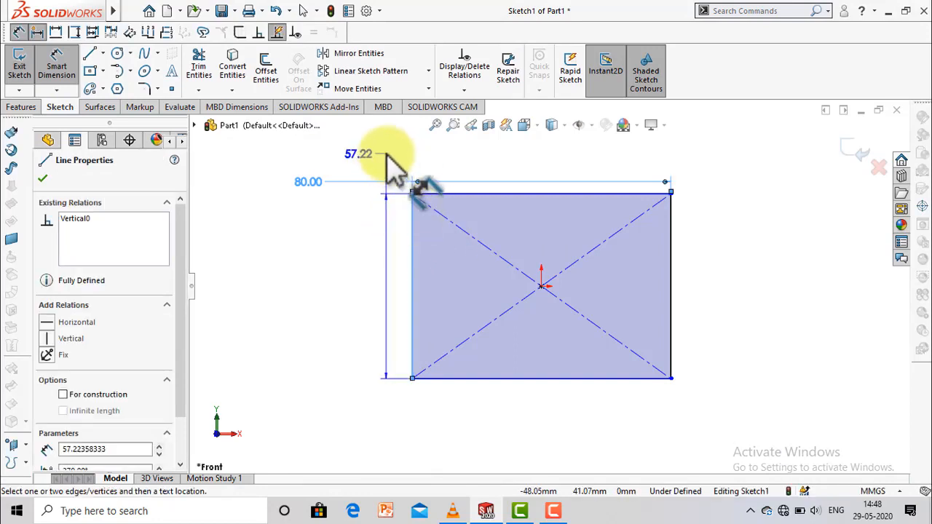
{"action": "left_click", "coordinate": [387, 154]}
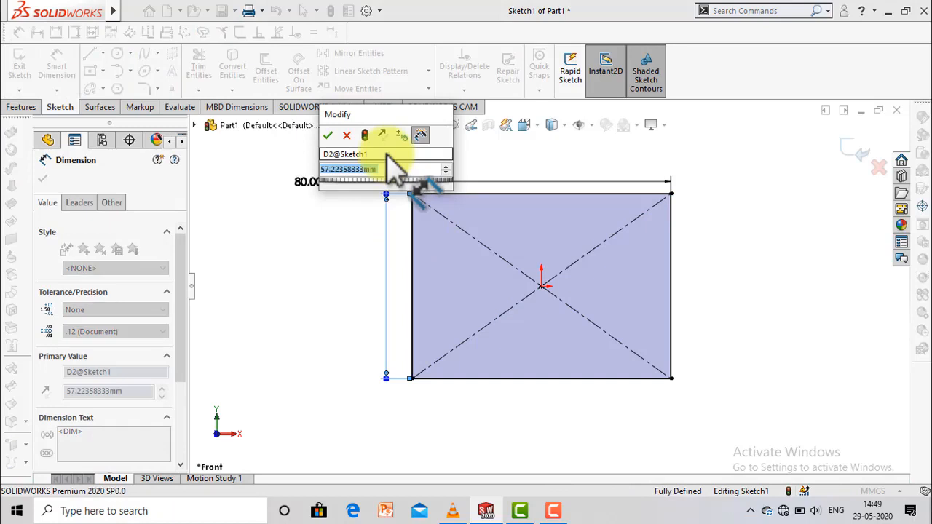
{"action": "type", "text": "60"}
{"action": "key", "text": "Return"}
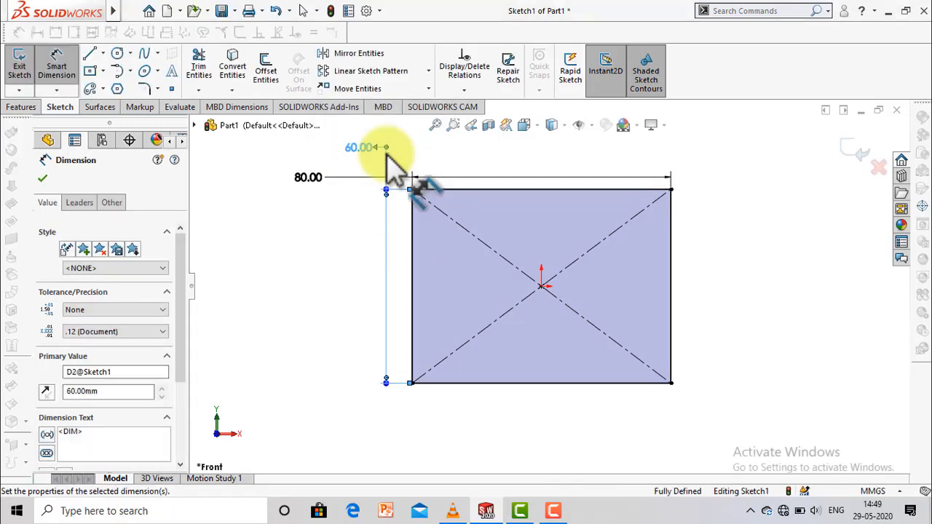
{"action": "left_click", "coordinate": [44, 178]}
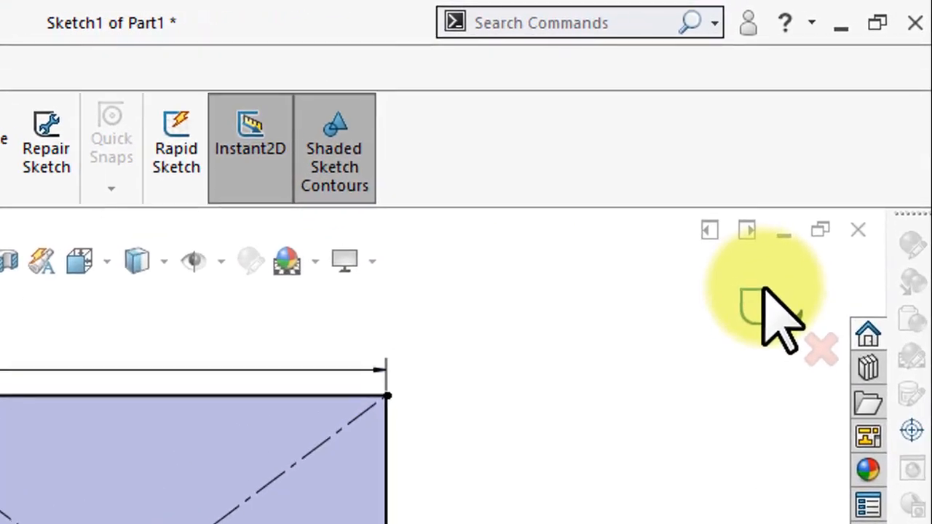
{"action": "left_click", "coordinate": [755, 302]}
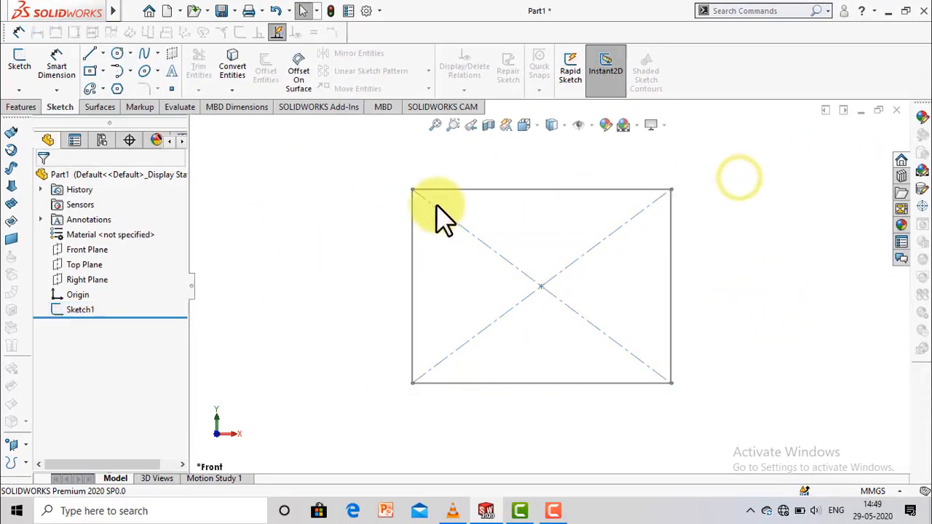
- Start a new reference plane with the Front Plane as its first reference
{"action": "left_click", "coordinate": [22, 107]}
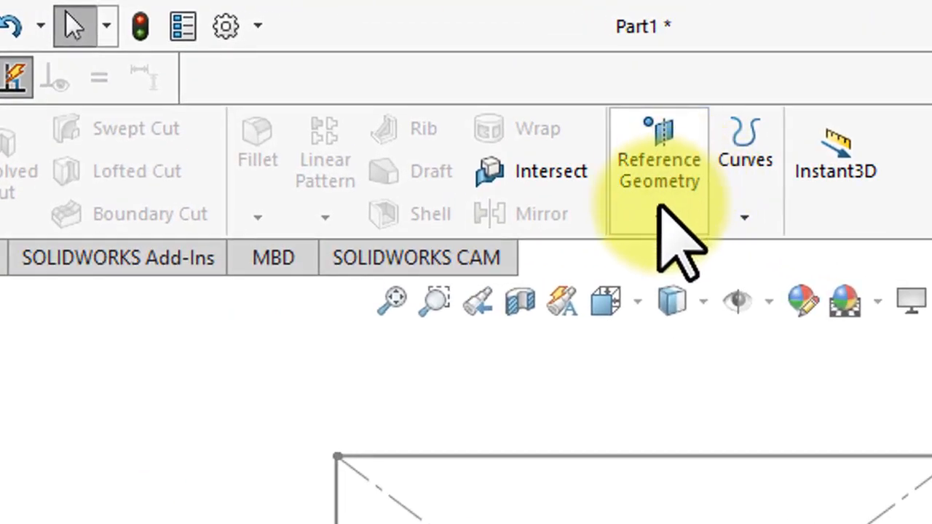
{"action": "left_click", "coordinate": [658, 209]}
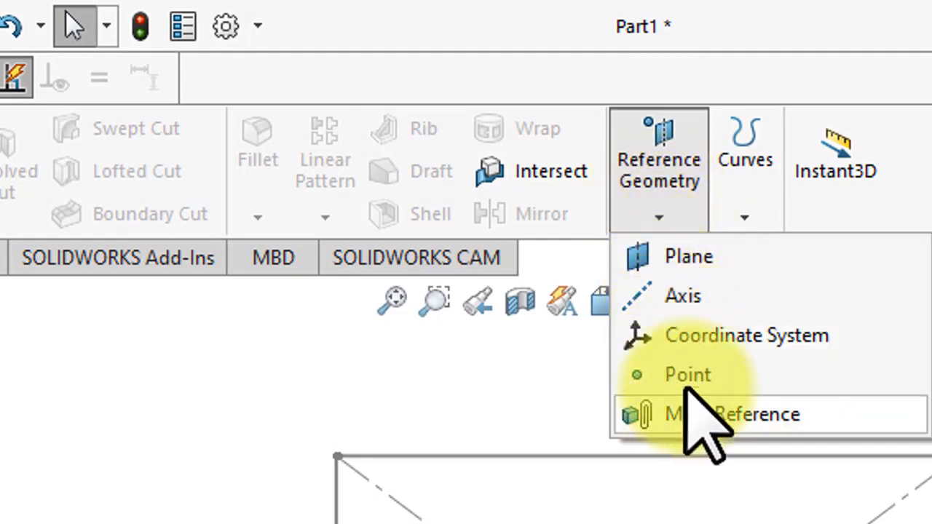
{"action": "left_click", "coordinate": [688, 257]}
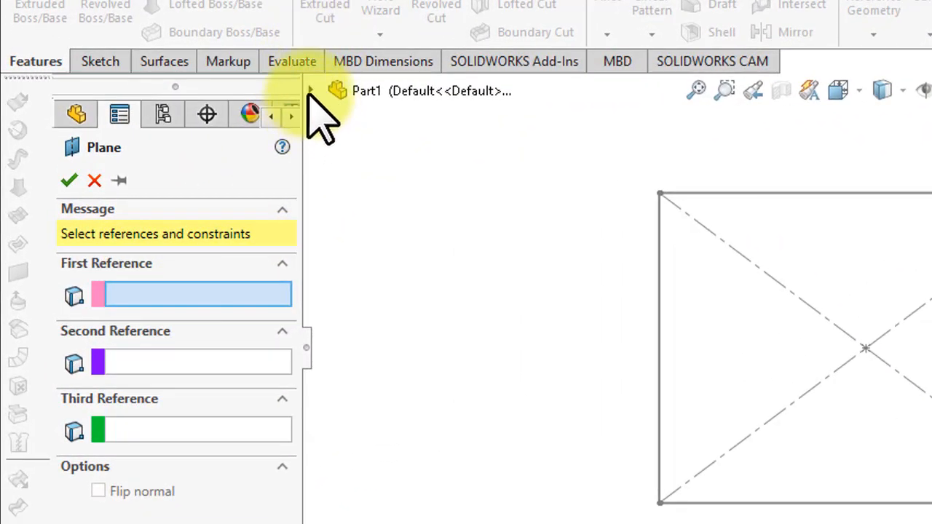
{"action": "left_click", "coordinate": [310, 90]}
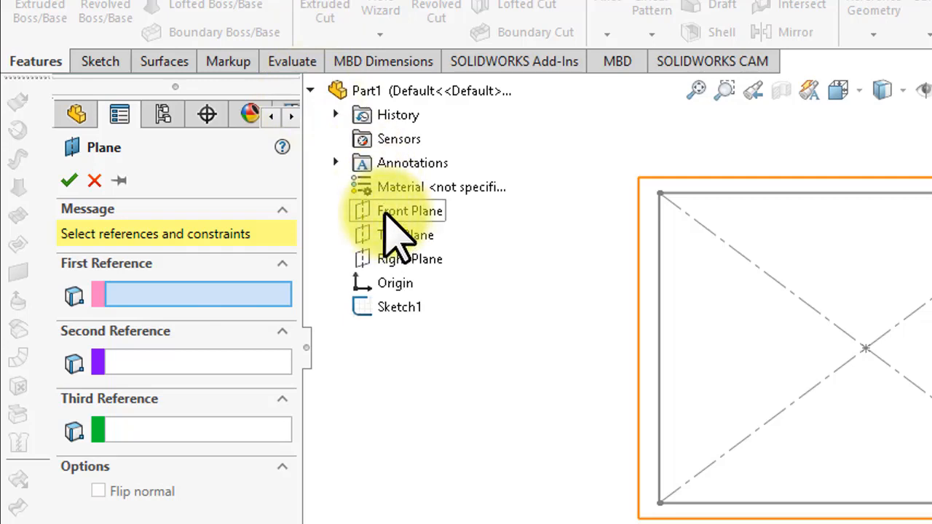
{"action": "left_click", "coordinate": [385, 213]}
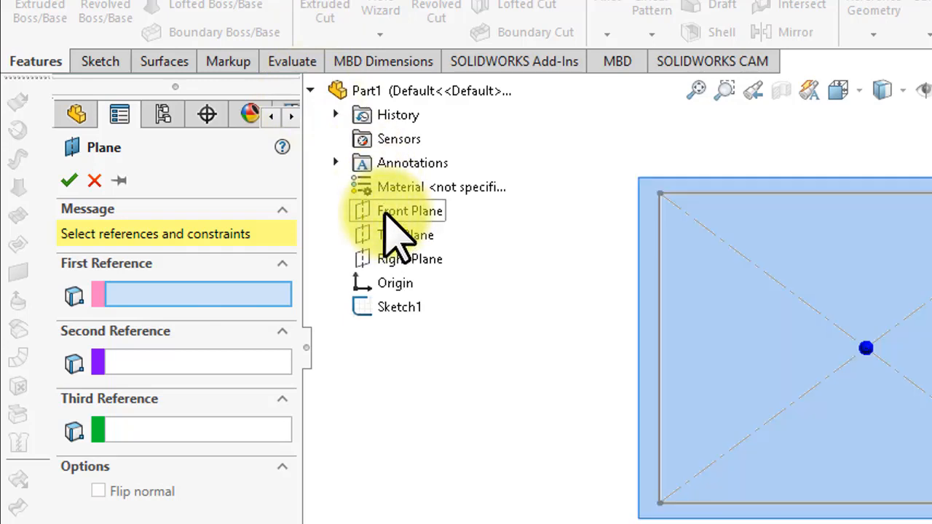
{"action": "left_click", "coordinate": [552, 309]}
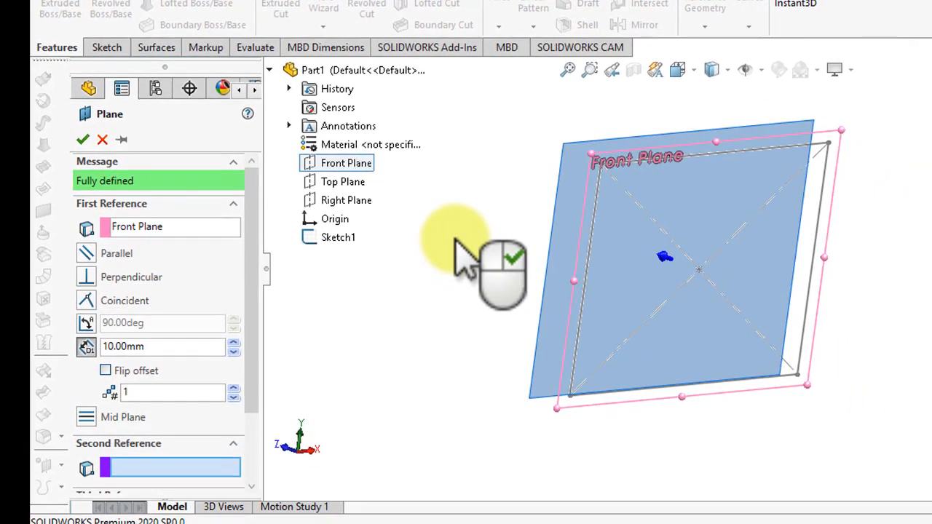
- Examine the previewed offset plane relative to the Front Plane from several angles
{"action": "key", "text": "Right"}
{"action": "key", "text": "Right"}
{"action": "key", "text": "Right"}
{"action": "key", "text": "Right"}
{"action": "key", "text": "Right"}
{"action": "key", "text": "Right"}
{"action": "key", "text": "Right"}
{"action": "key", "text": "Right"}
{"action": "key", "text": "Right"}
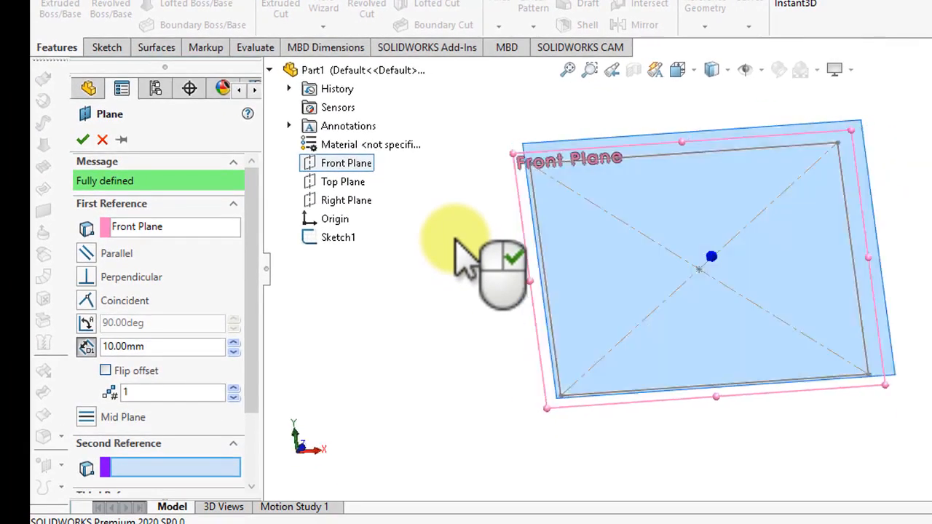
{"action": "key", "text": "Right"}
{"action": "key", "text": "Right"}
{"action": "key", "text": "Right"}
{"action": "key", "text": "Right"}
{"action": "key", "text": "Right"}
{"action": "key", "text": "Right"}
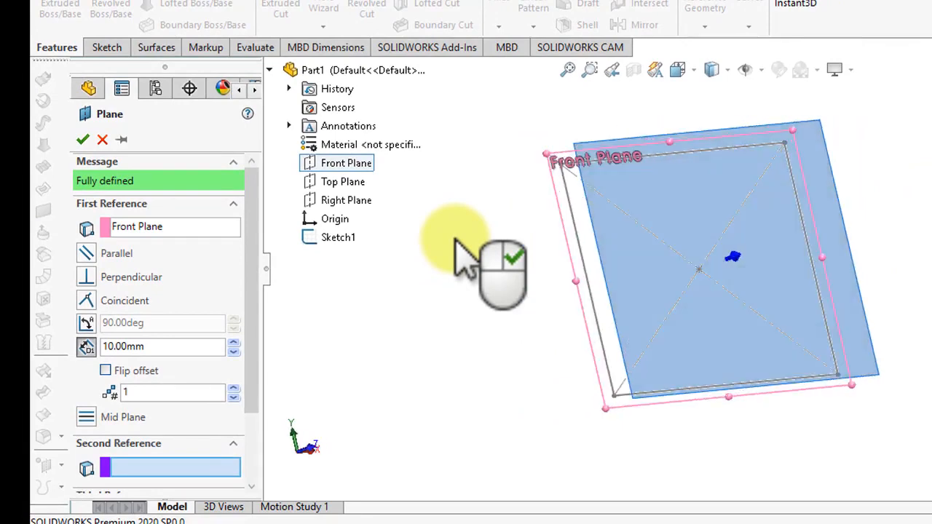
{"action": "key", "text": "Right"}
{"action": "key", "text": "Right"}
{"action": "key", "text": "Right"}
{"action": "key", "text": "Right"}
{"action": "key", "text": "Right"}
{"action": "key", "text": "Right"}
{"action": "key", "text": "Right"}
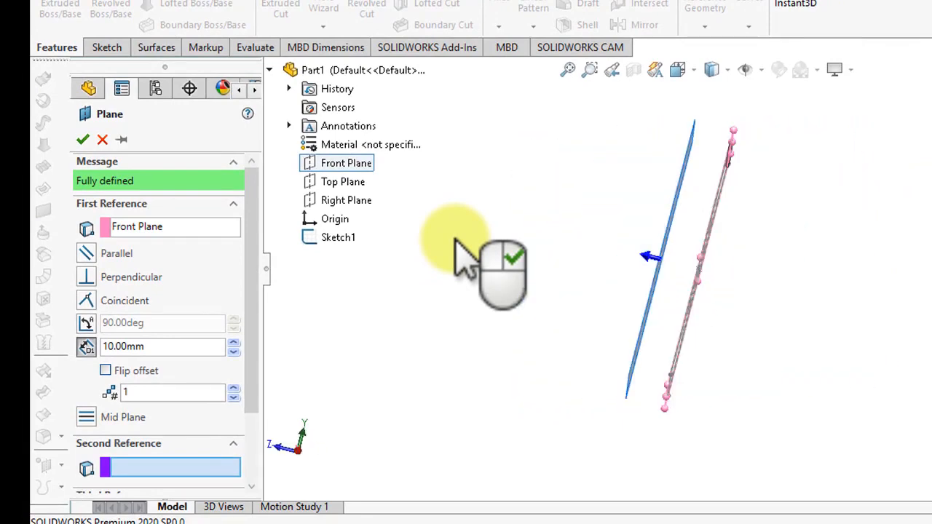
{"action": "key", "text": "Right"}
{"action": "key", "text": "Right"}
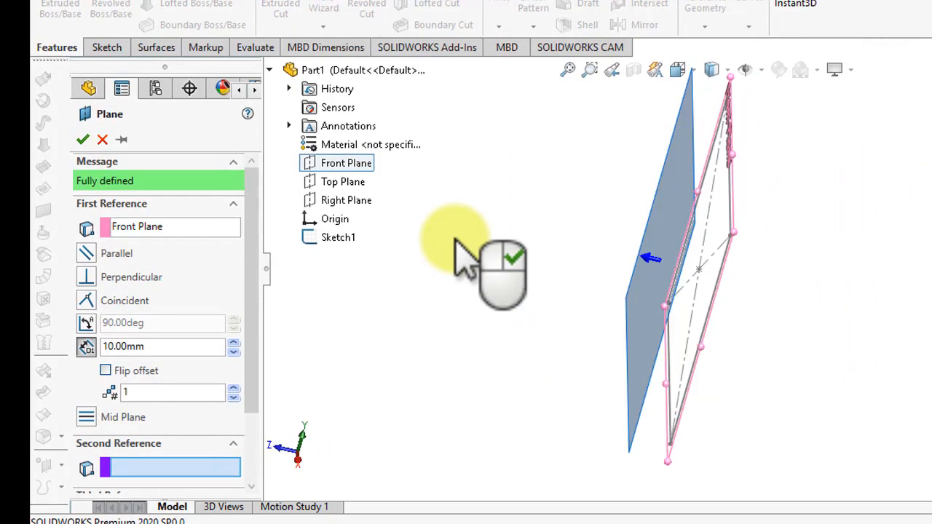
{"action": "key", "text": "Right"}
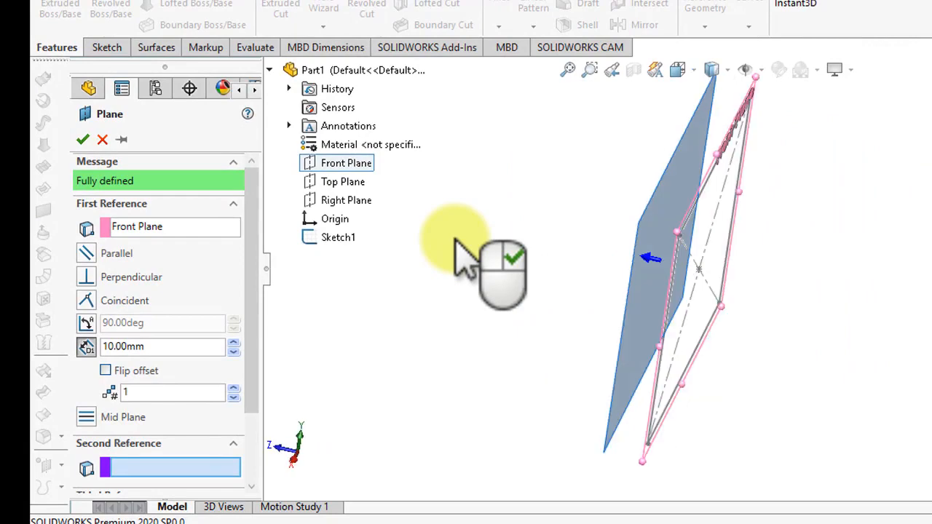
- Set the new plane's offset distance from the Front Plane to 50 mm
{"action": "double_click", "coordinate": [182, 352]}
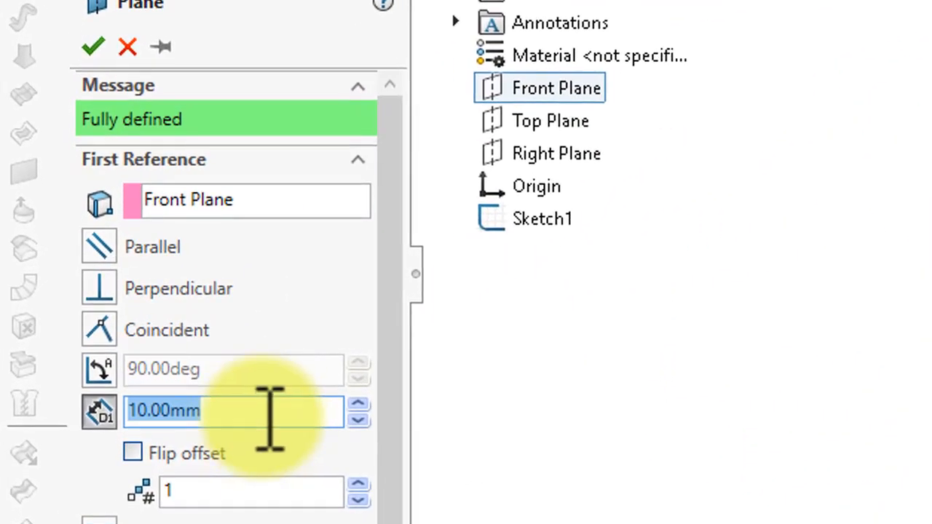
{"action": "key", "text": "Return"}
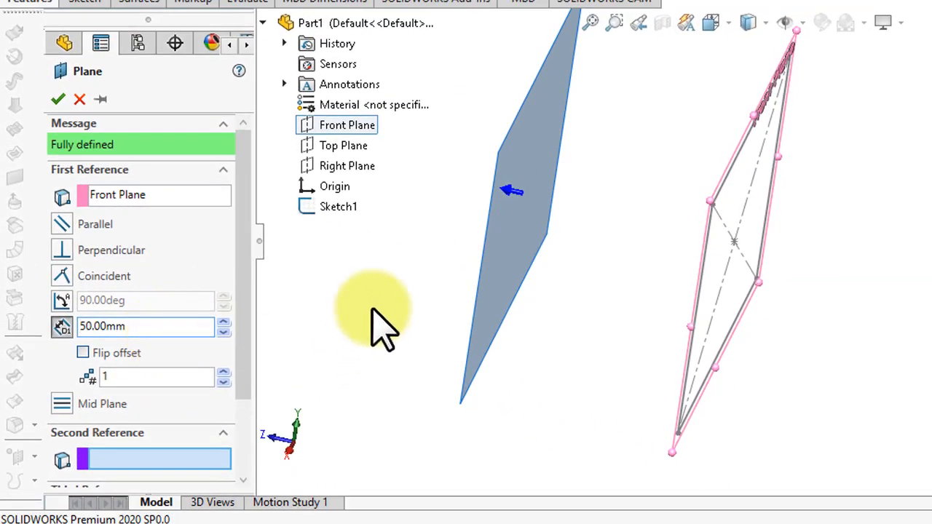
{"action": "key", "text": "Down"}
{"action": "key", "text": "Up"}
{"action": "key", "text": "Up"}
{"action": "key", "text": "Up"}
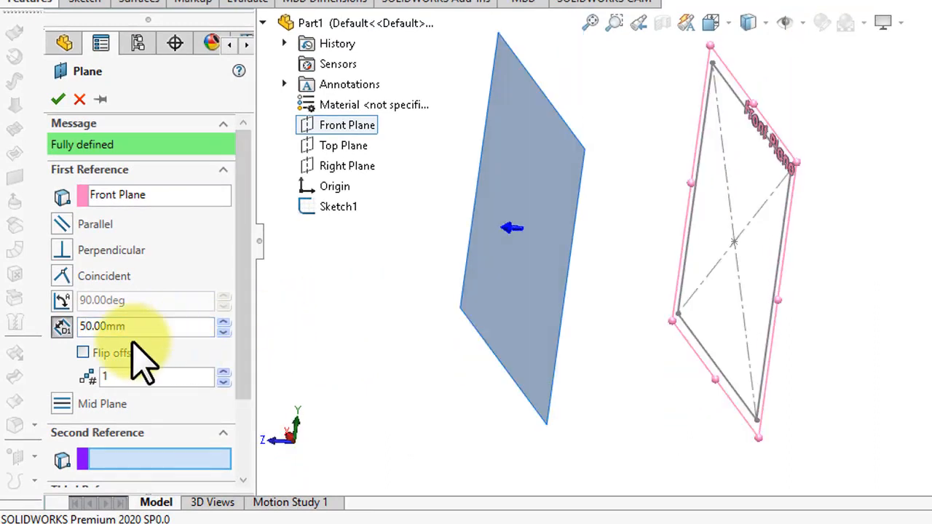
- Try flipping the plane's offset to the other side of the Front Plane, then restore the original direction
{"action": "key", "text": "Right"}
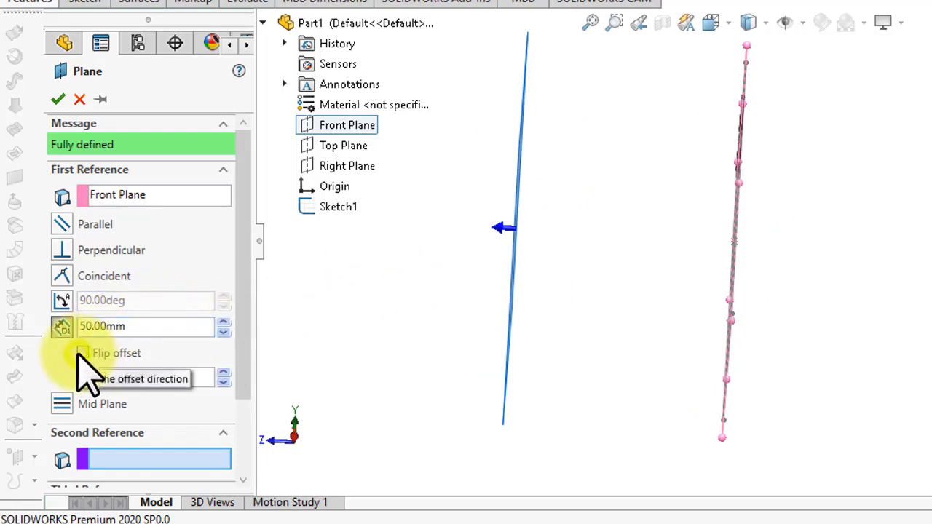
{"action": "left_click", "coordinate": [82, 356]}
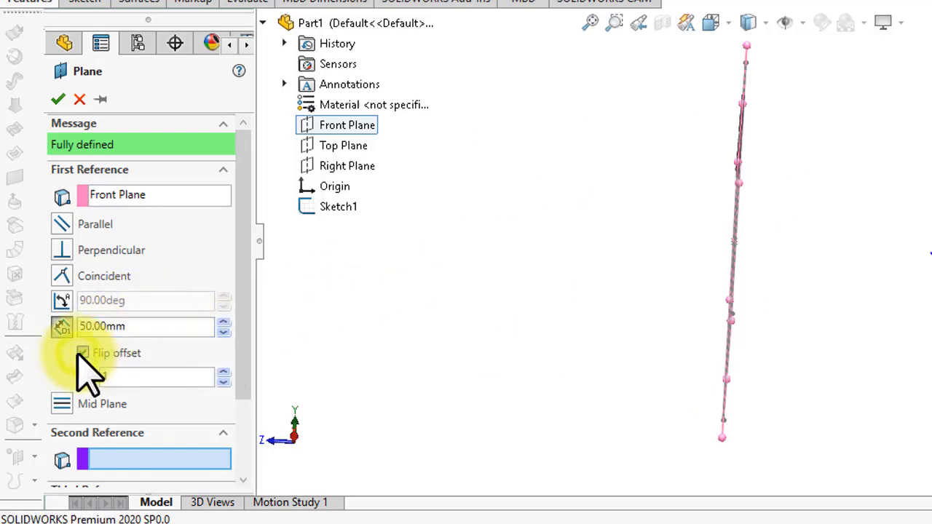
{"action": "left_click", "coordinate": [81, 354]}
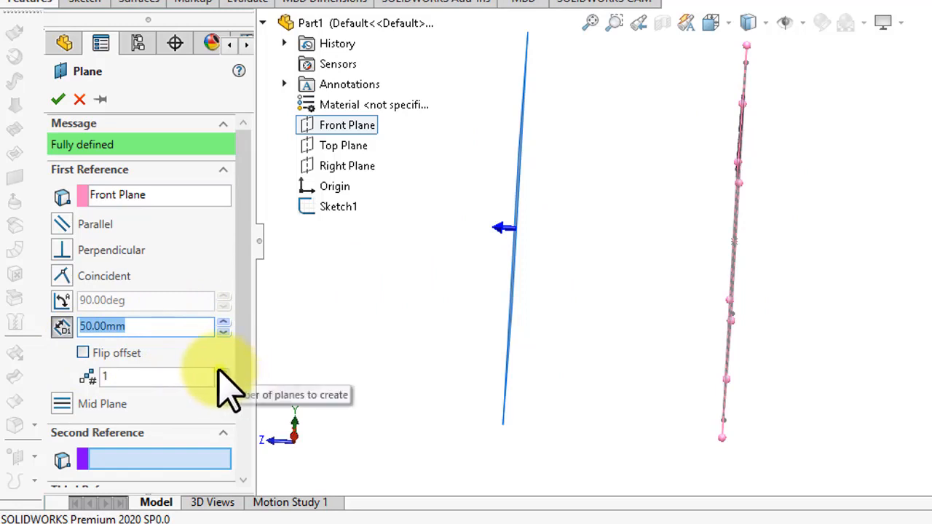
- Set the number of offset planes to 2 and create them
{"action": "left_click", "coordinate": [222, 372]}
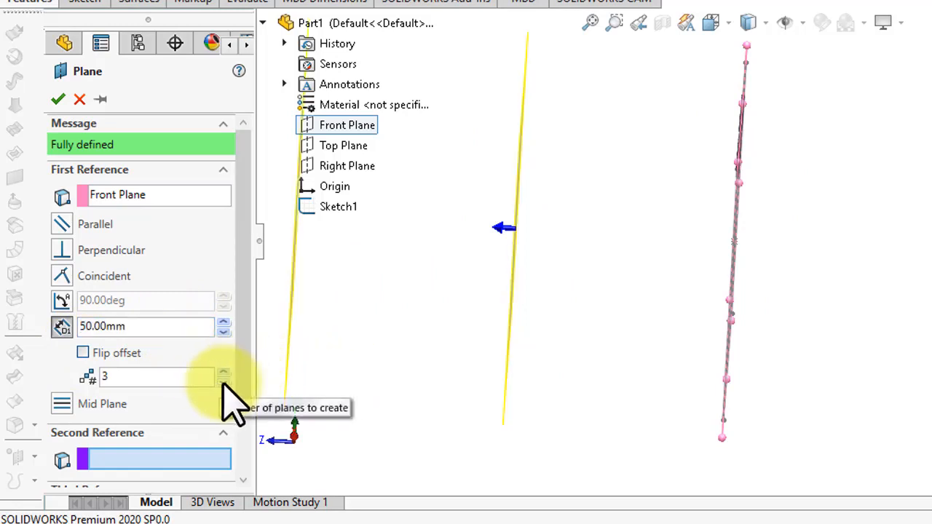
{"action": "left_click", "coordinate": [223, 381]}
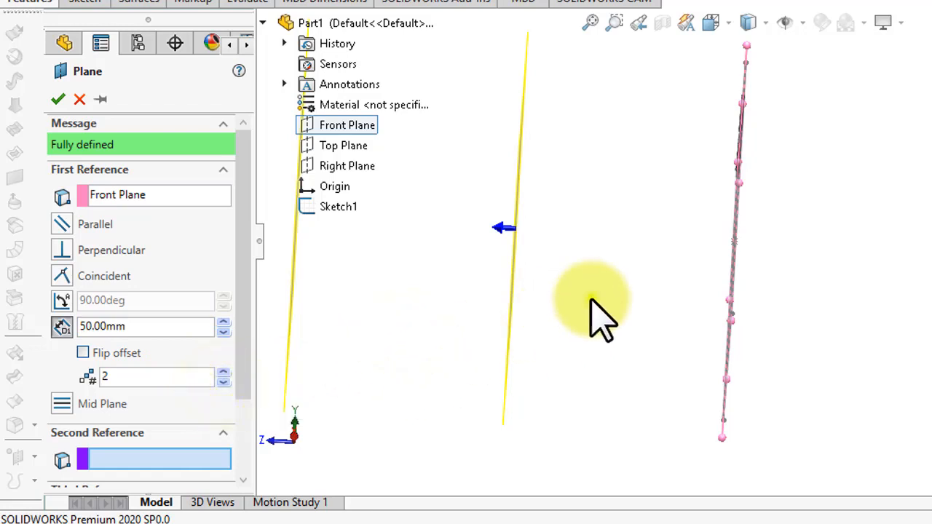
{"action": "scroll", "coordinate": [592, 300], "scroll_direction": "up", "scroll_amount": 1}
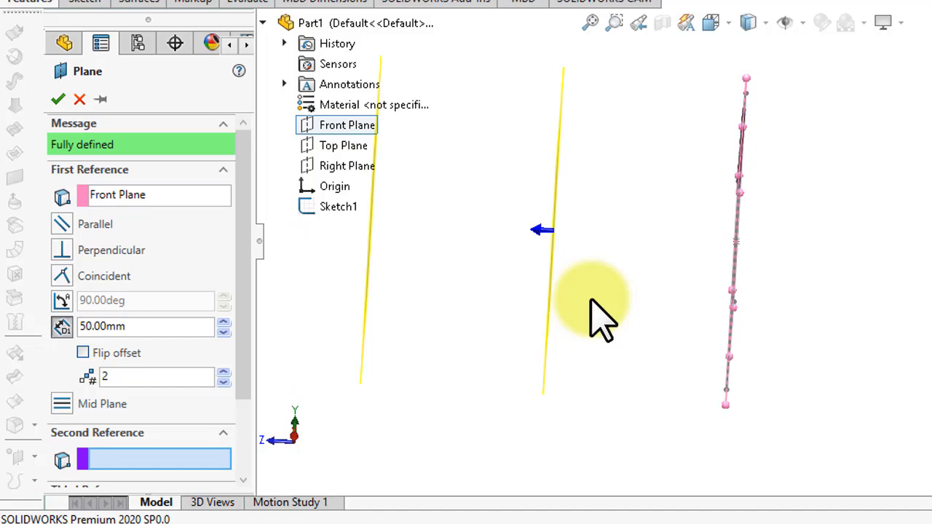
{"action": "scroll", "coordinate": [591, 300], "scroll_direction": "up", "scroll_amount": 6}
{"action": "key", "text": "Right"}
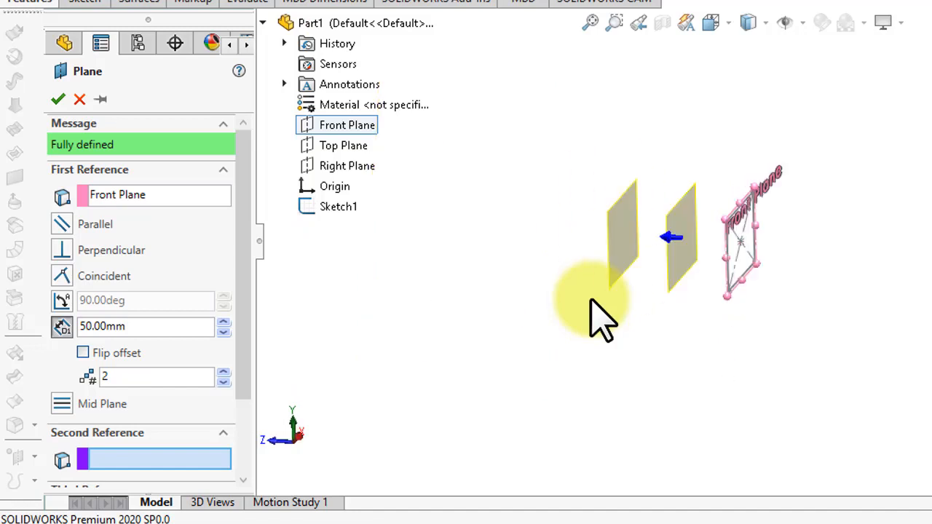
{"action": "key", "text": "Right"}
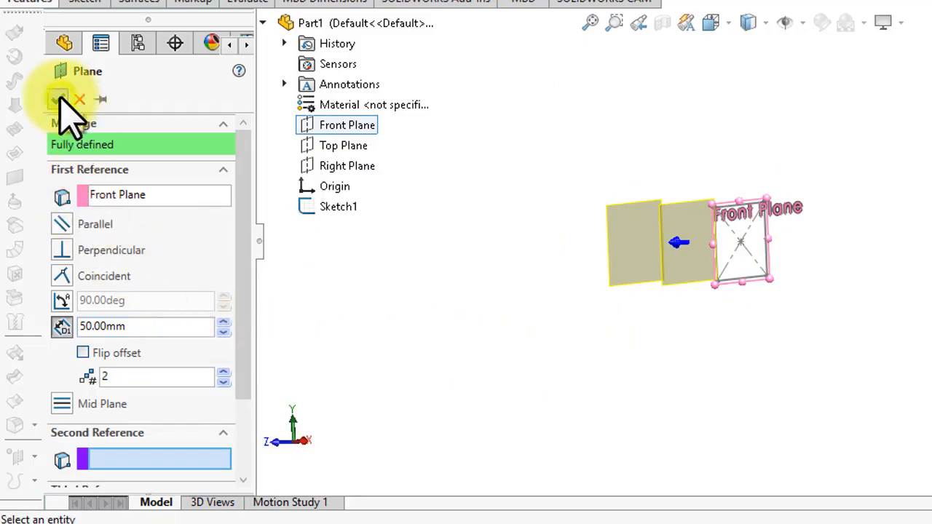
{"action": "left_click", "coordinate": [58, 101]}
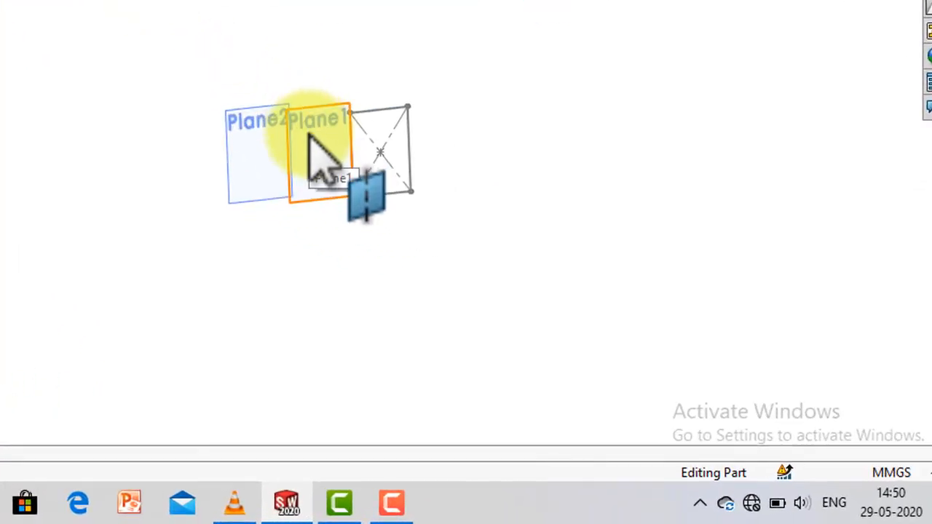
- Start a sketch on Plane1, the nearer offset plane, and orient the view normal to it
{"action": "right_click", "coordinate": [322, 156]}
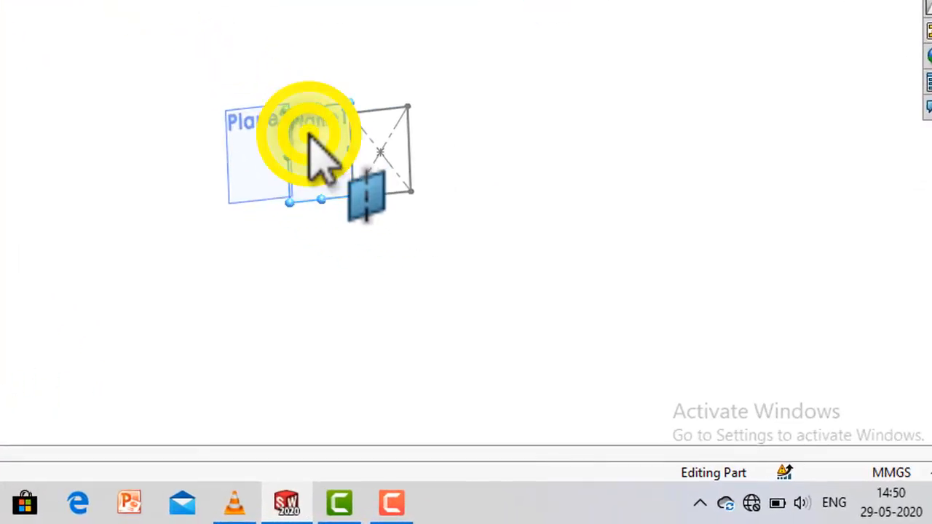
{"action": "left_click", "coordinate": [360, 104]}
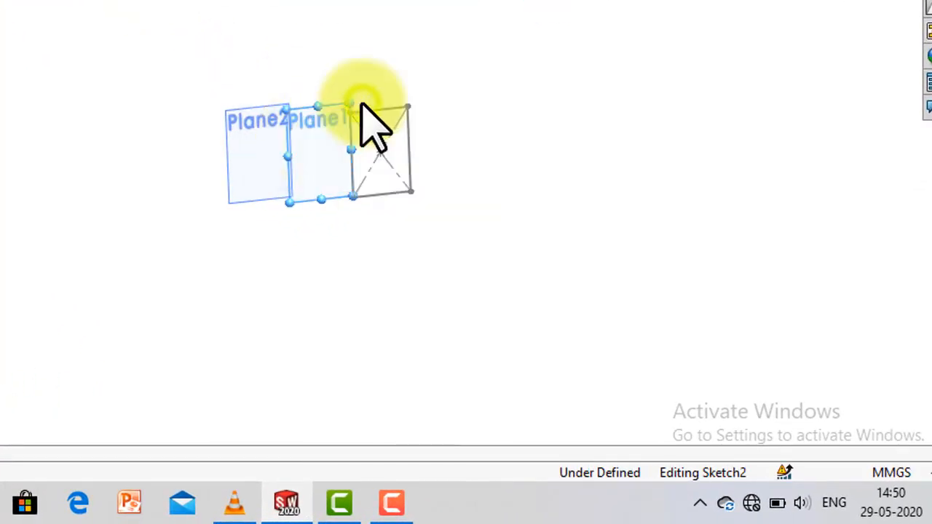
{"action": "right_click", "coordinate": [318, 138]}
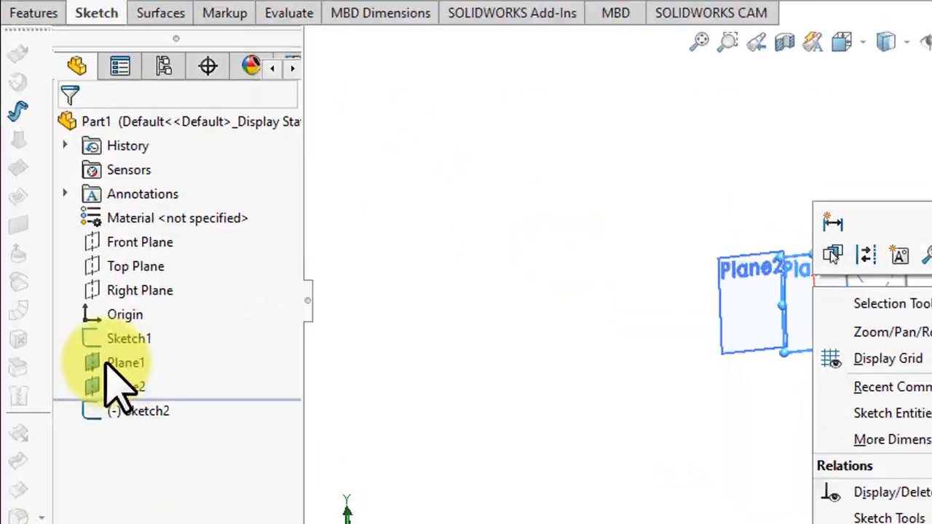
{"action": "right_click", "coordinate": [110, 364]}
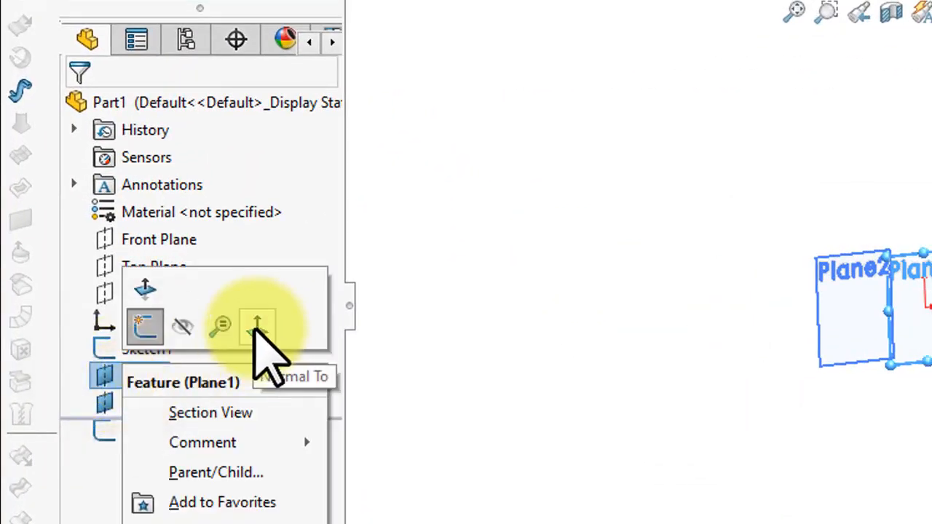
{"action": "left_click", "coordinate": [257, 328]}
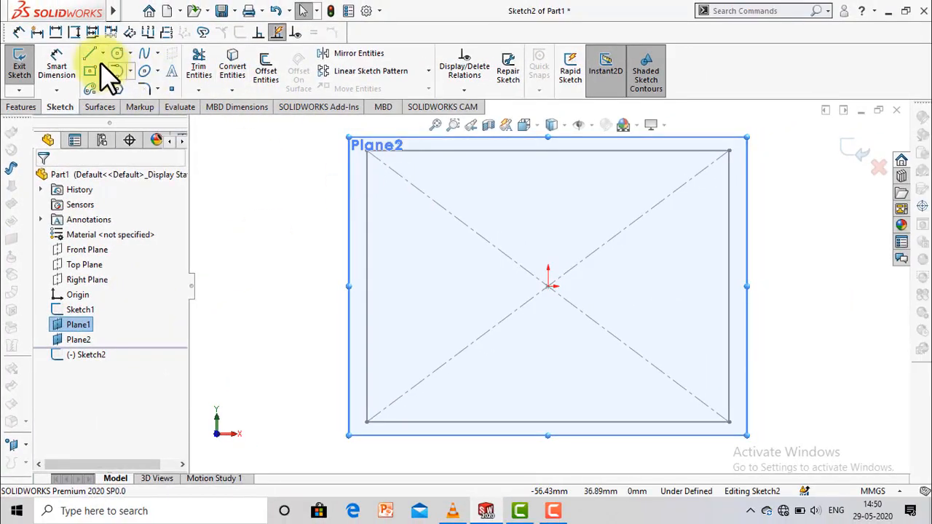
- Sketch a circle centred on the origin with a radius of about 32 mm
{"action": "left_click", "coordinate": [117, 54]}
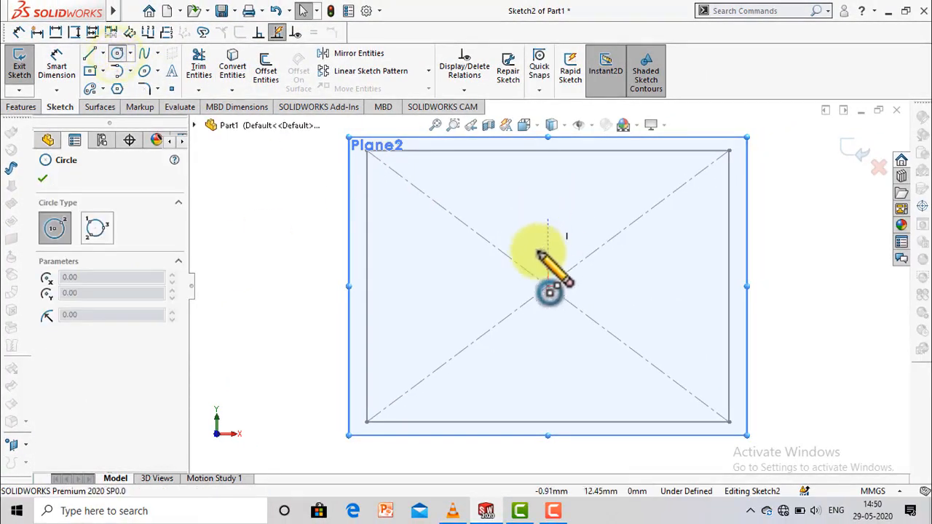
{"action": "left_click", "coordinate": [548, 286]}
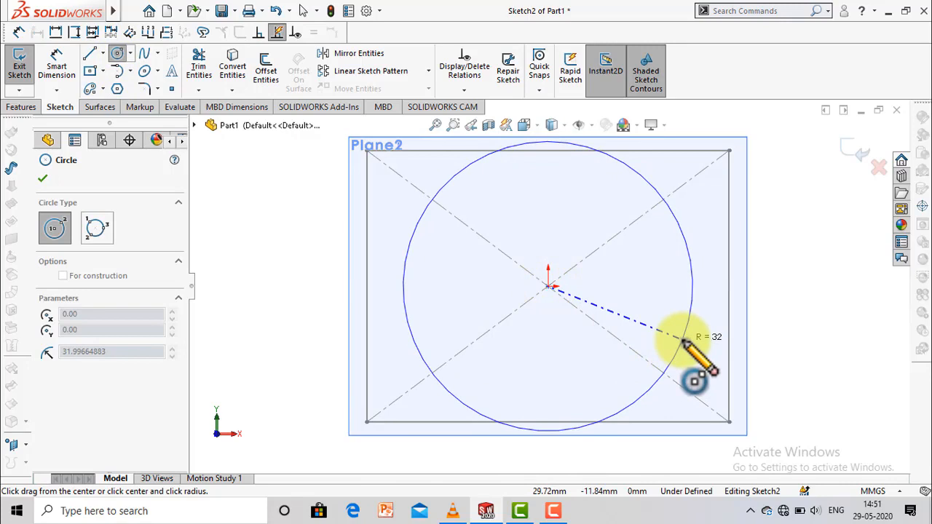
{"action": "left_click", "coordinate": [685, 340]}
{"action": "key", "text": "Escape"}
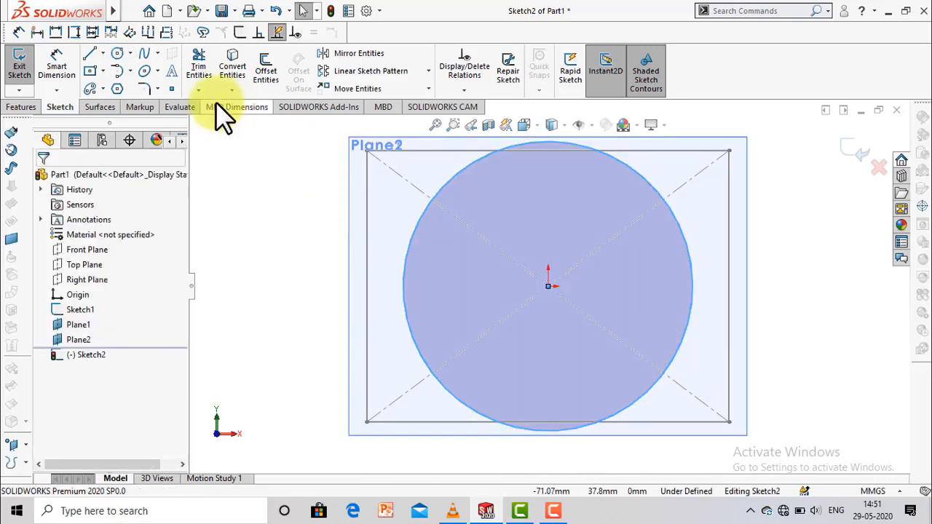
- Dimension the circle's diameter to 65 mm and exit the sketch
{"action": "left_click", "coordinate": [56, 67]}
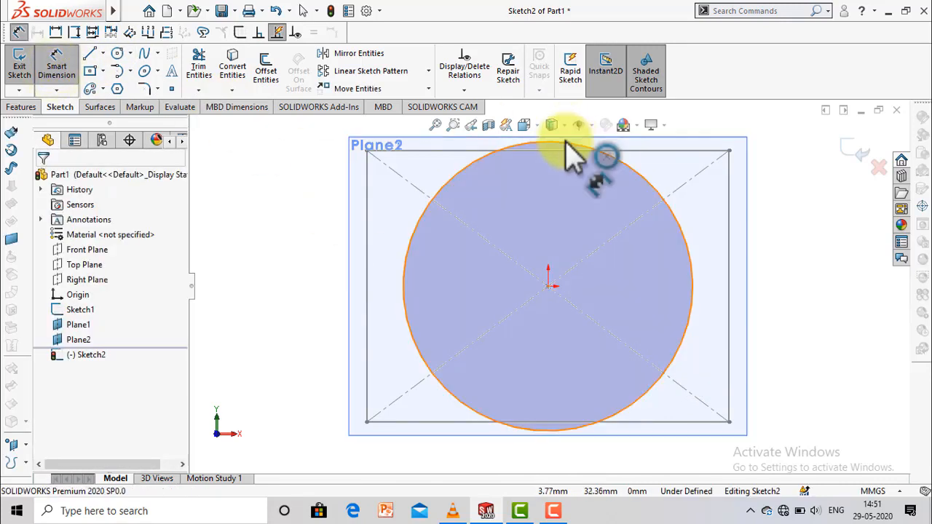
{"action": "left_click", "coordinate": [433, 178]}
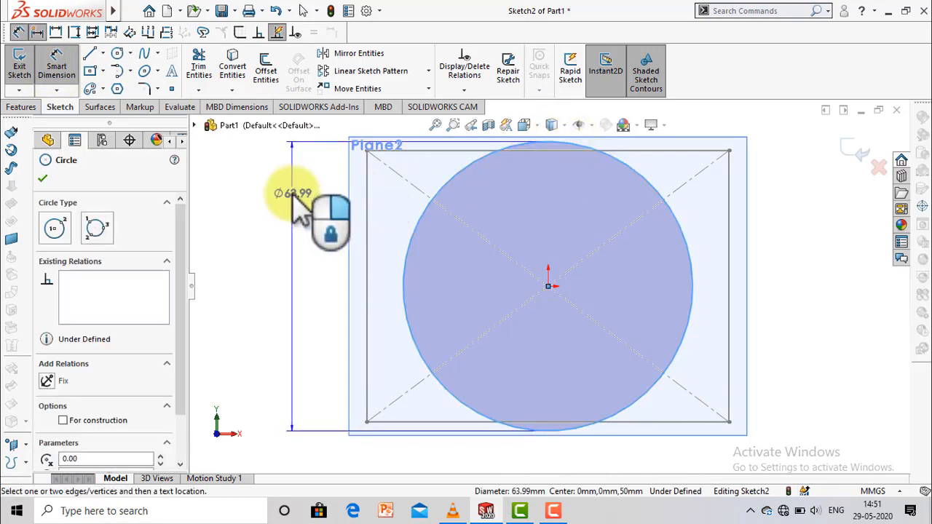
{"action": "left_click", "coordinate": [299, 207]}
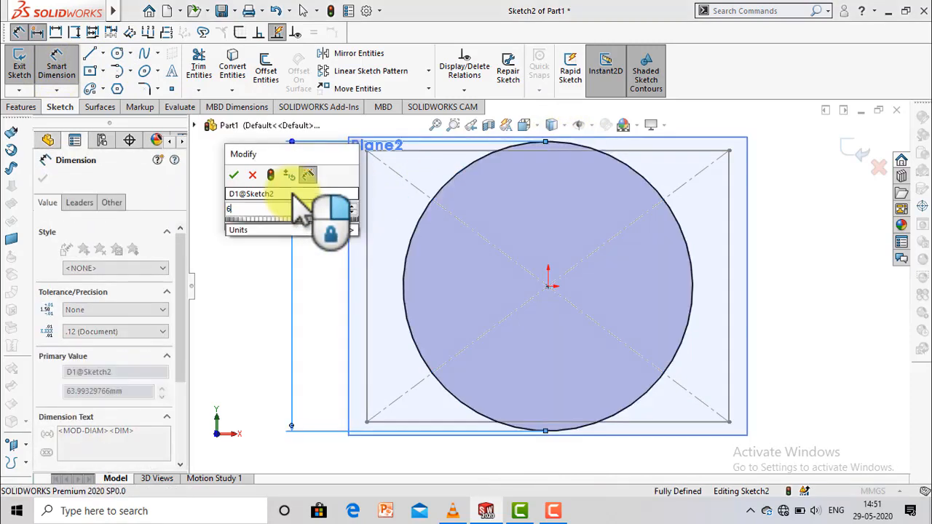
{"action": "type", "text": "65"}
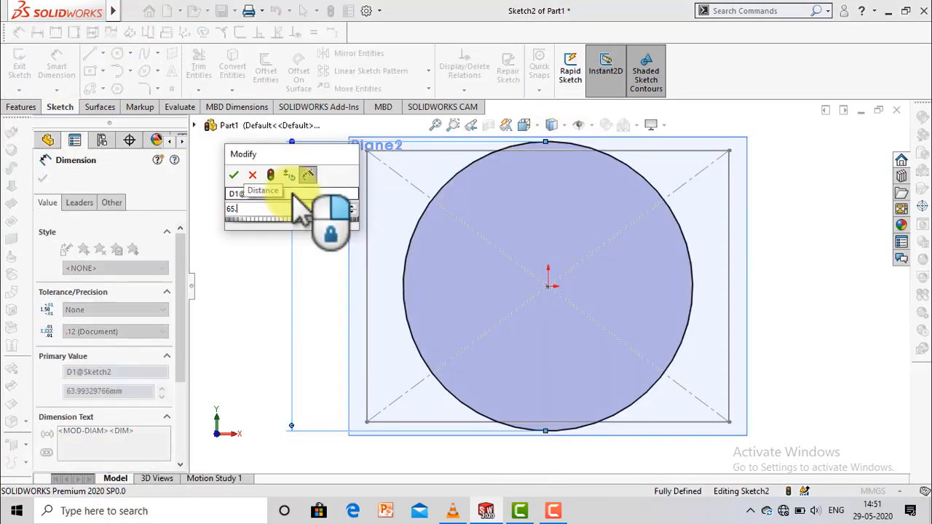
{"action": "key", "text": "Return"}
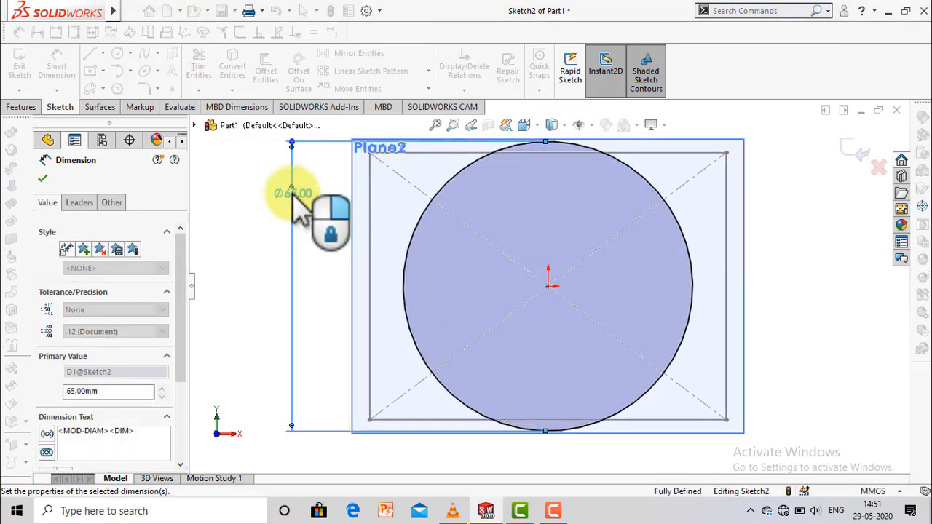
{"action": "left_click", "coordinate": [41, 178]}
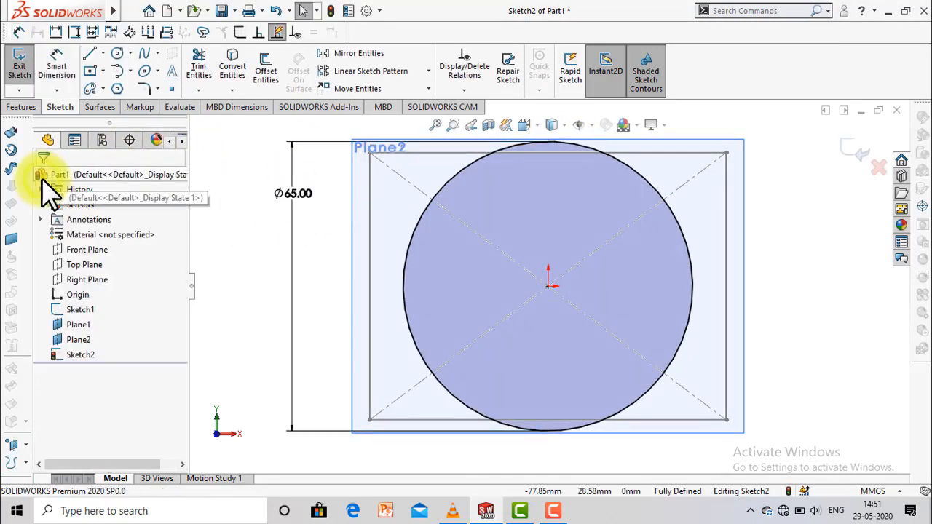
{"action": "left_click", "coordinate": [846, 144]}
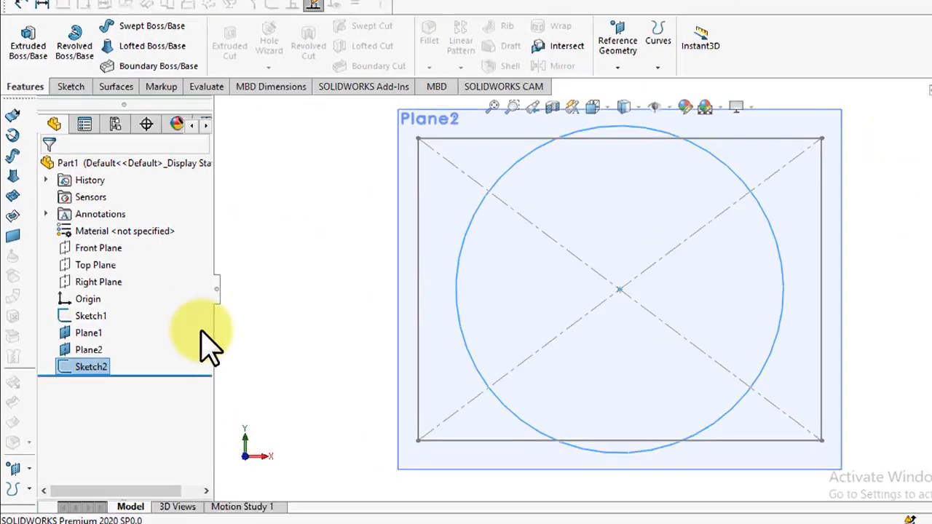
- Start a new sketch on Plane2, the farther offset plane
{"action": "mouse_move", "coordinate": [80, 355]}
{"action": "left_mouse_down"}
{"action": "mouse_move", "coordinate": [56, 328]}
{"action": "mouse_move", "coordinate": [59, 340]}
{"action": "left_mouse_up"}
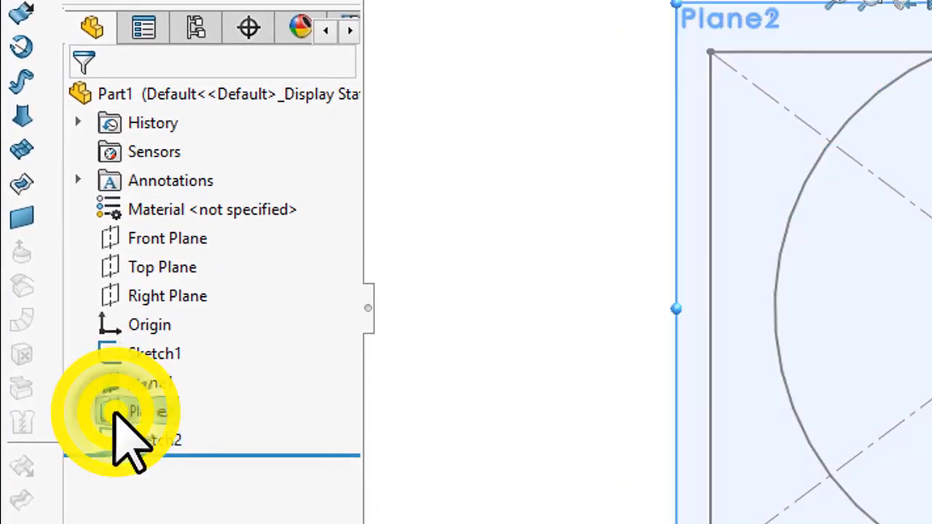
{"action": "right_click", "coordinate": [115, 412]}
{"action": "left_click", "coordinate": [140, 182]}
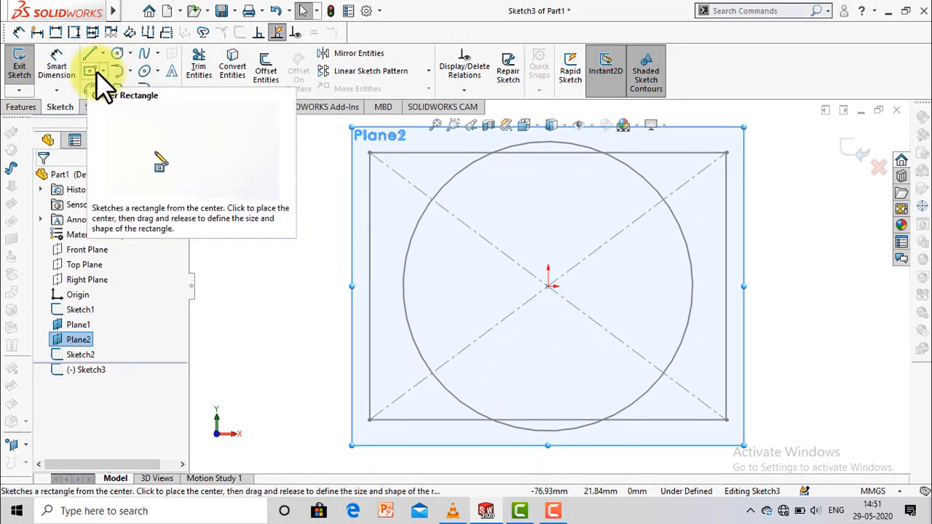
- Sketch a closed freeform spline through six points roughly around the rectangle's outline, and exit the sketch
{"action": "left_click", "coordinate": [160, 52]}
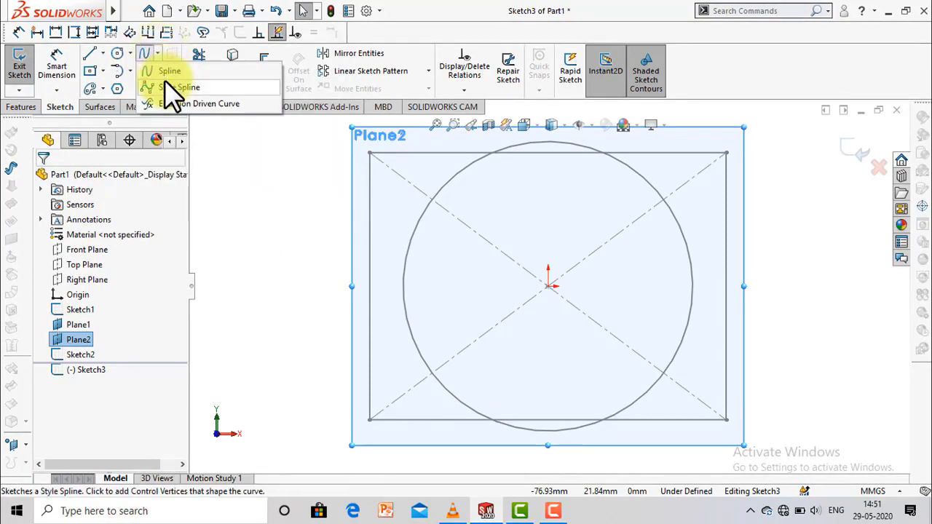
{"action": "left_click", "coordinate": [166, 72]}
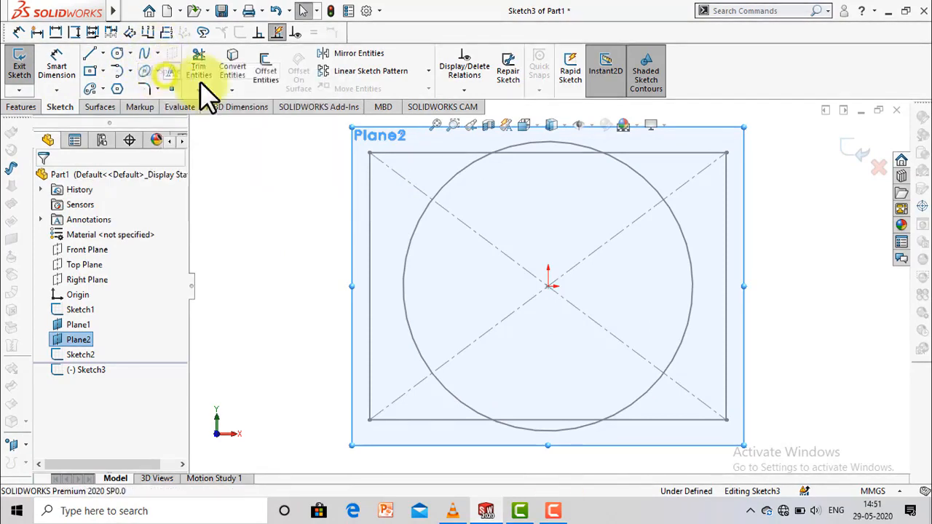
{"action": "left_click", "coordinate": [473, 148]}
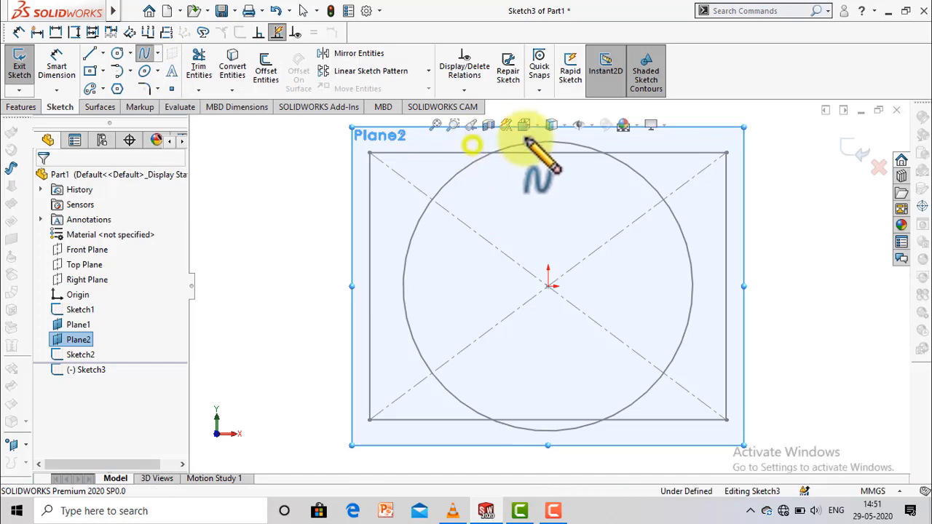
{"action": "left_click", "coordinate": [676, 147]}
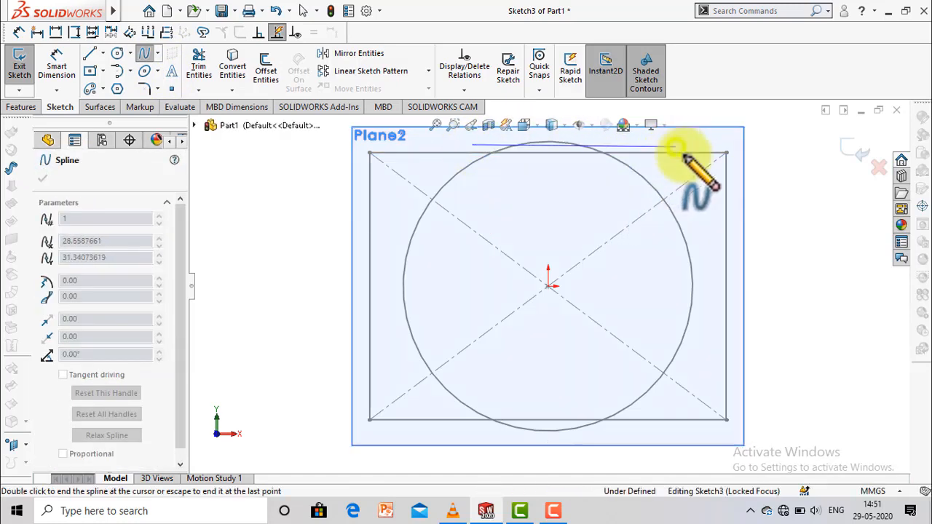
{"action": "left_click", "coordinate": [682, 292]}
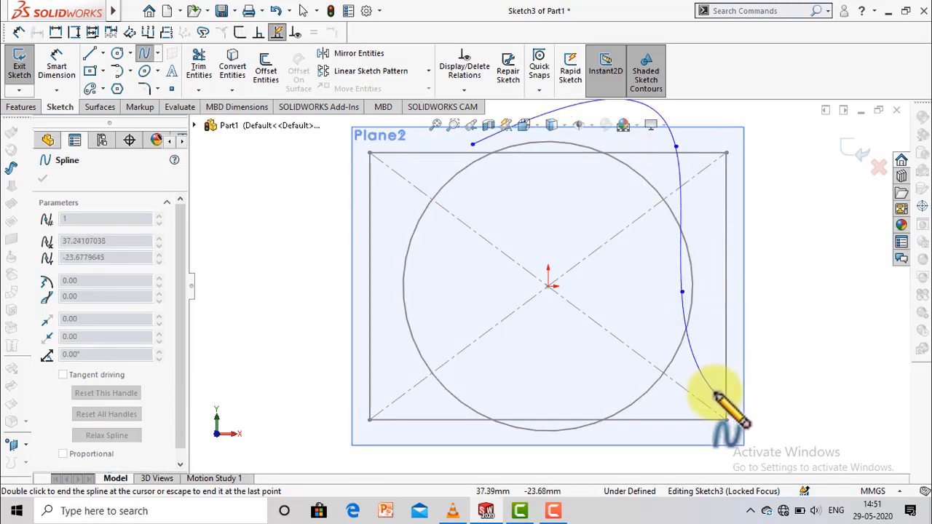
{"action": "left_click", "coordinate": [738, 404]}
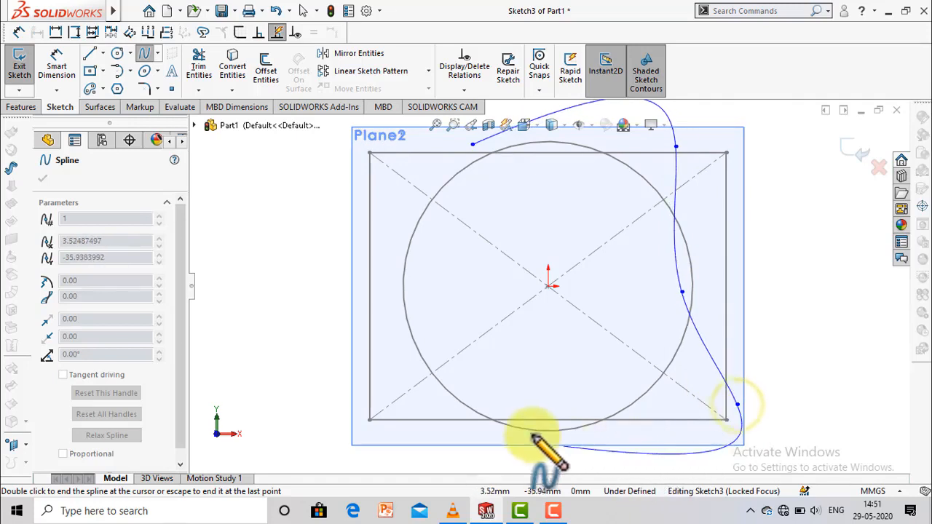
{"action": "left_click", "coordinate": [537, 382]}
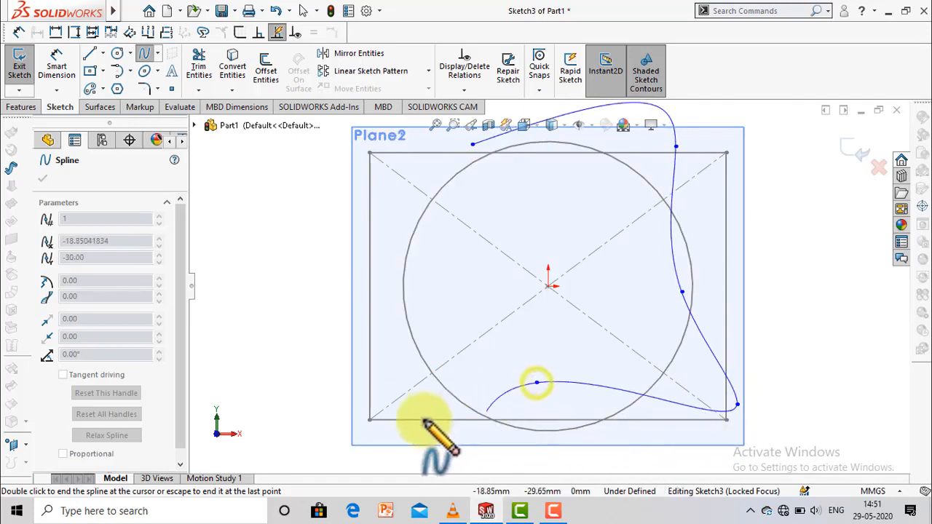
{"action": "left_click", "coordinate": [363, 413]}
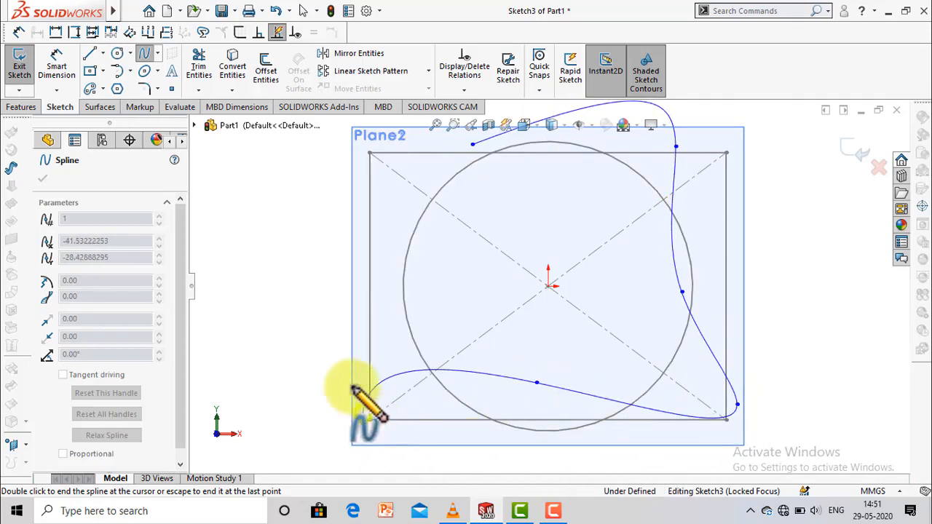
{"action": "left_click", "coordinate": [474, 145]}
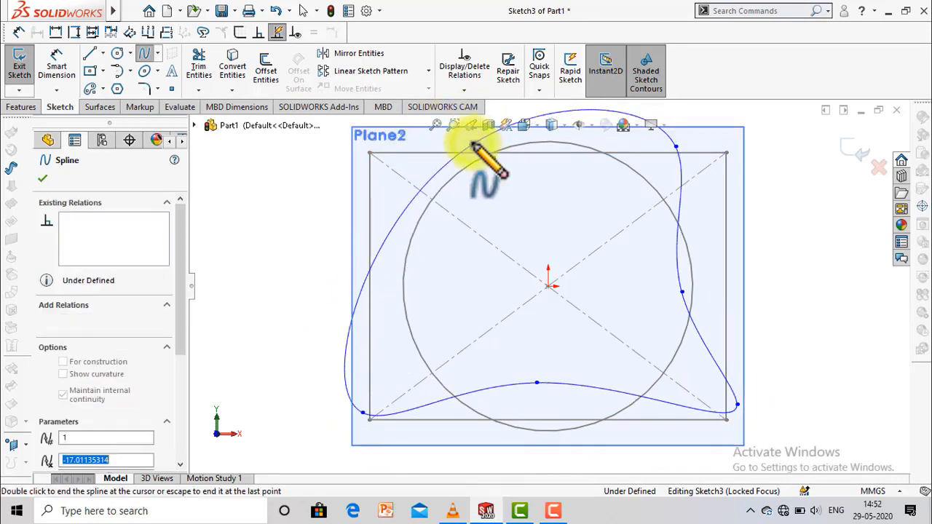
{"action": "key", "text": "Escape"}
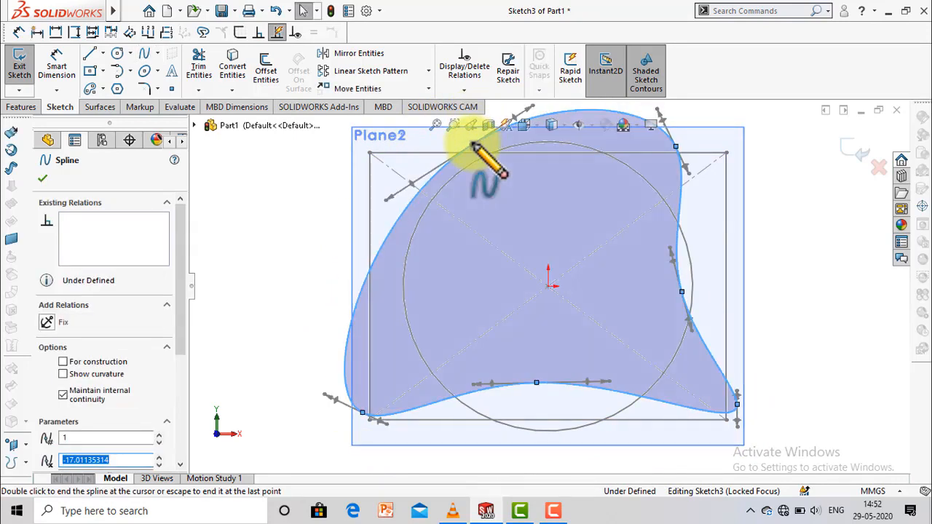
{"action": "key", "text": "Escape"}
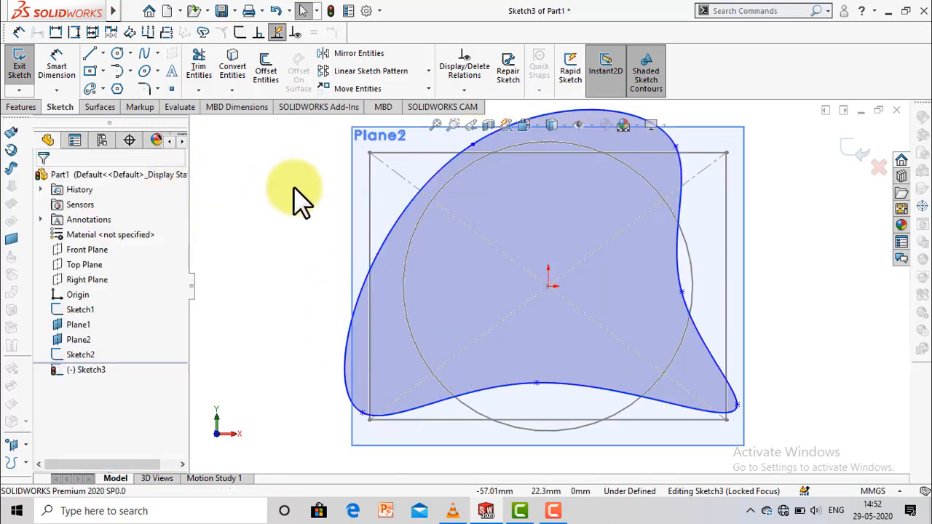
{"action": "left_click", "coordinate": [852, 153]}
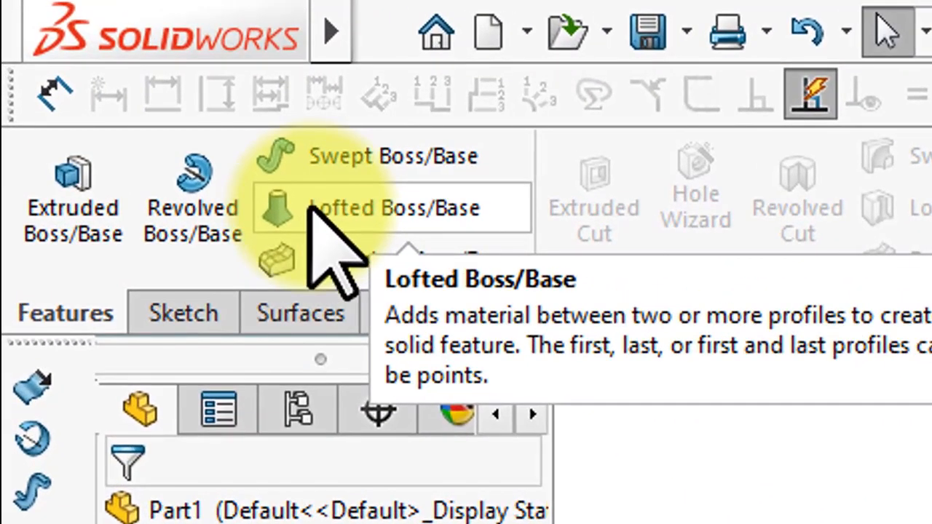
- Create a lofted boss through the rectangle, the circle and the closed spline, selected in that order
{"action": "left_click", "coordinate": [309, 206]}
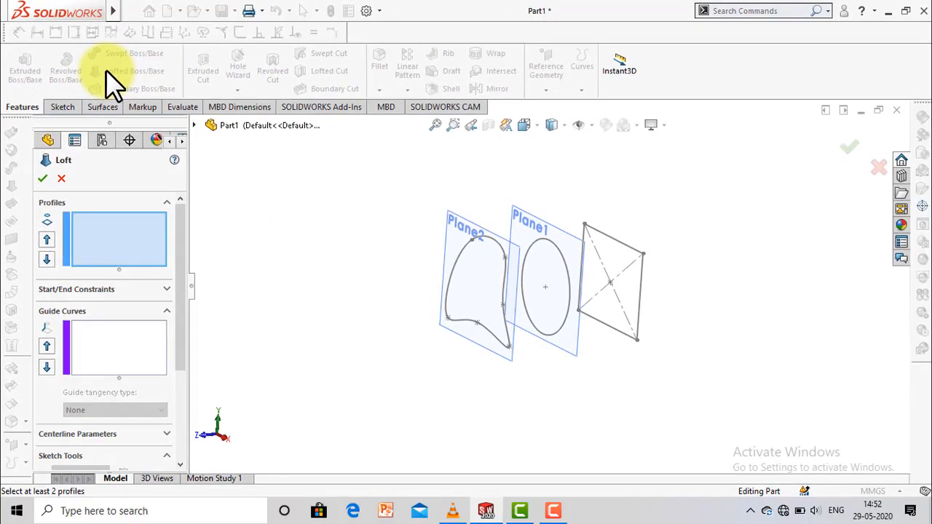
{"action": "left_click", "coordinate": [612, 251]}
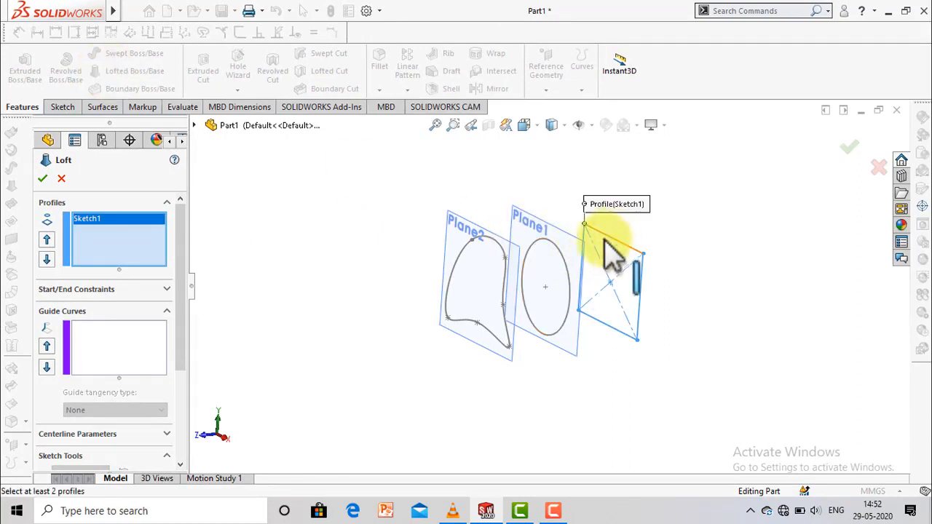
{"action": "left_click", "coordinate": [566, 267]}
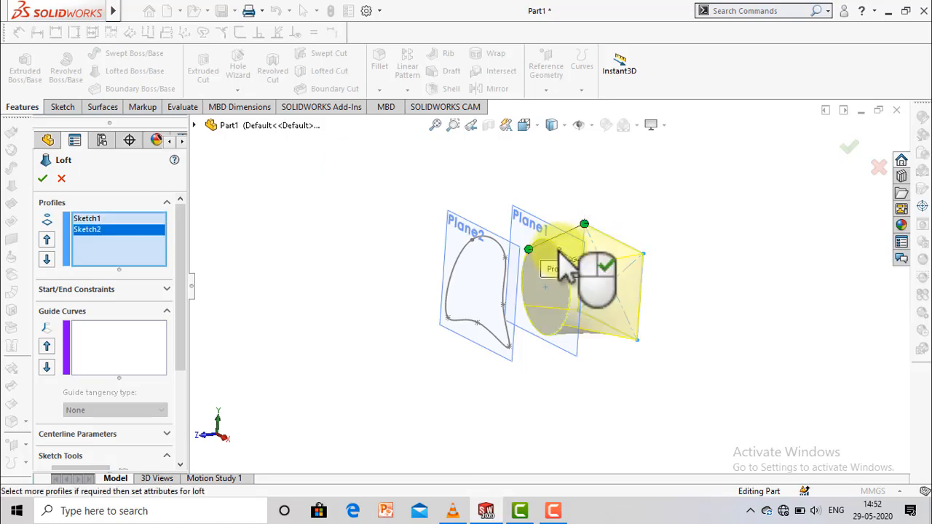
{"action": "left_click", "coordinate": [500, 249]}
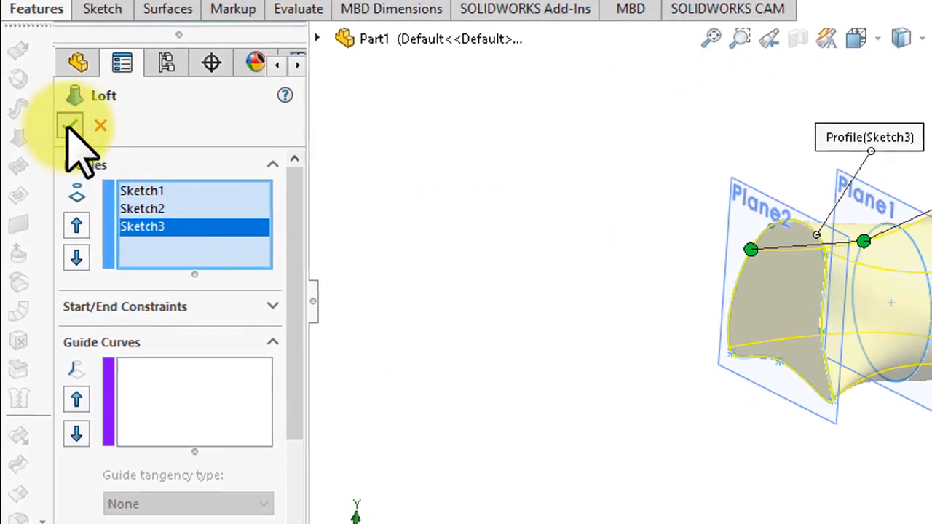
{"action": "left_click", "coordinate": [69, 128]}
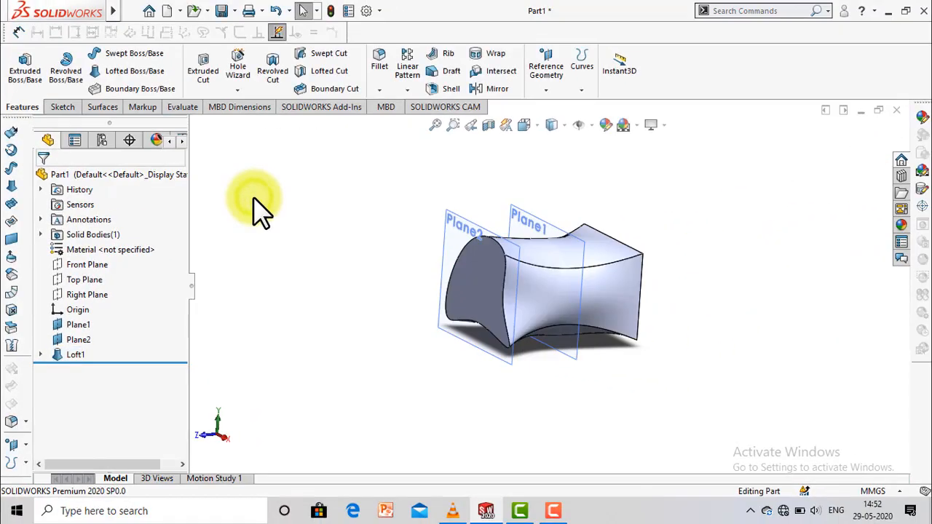
{"action": "middle_click_drag", "start_coordinate": [254, 198], "coordinate": [253, 198]}
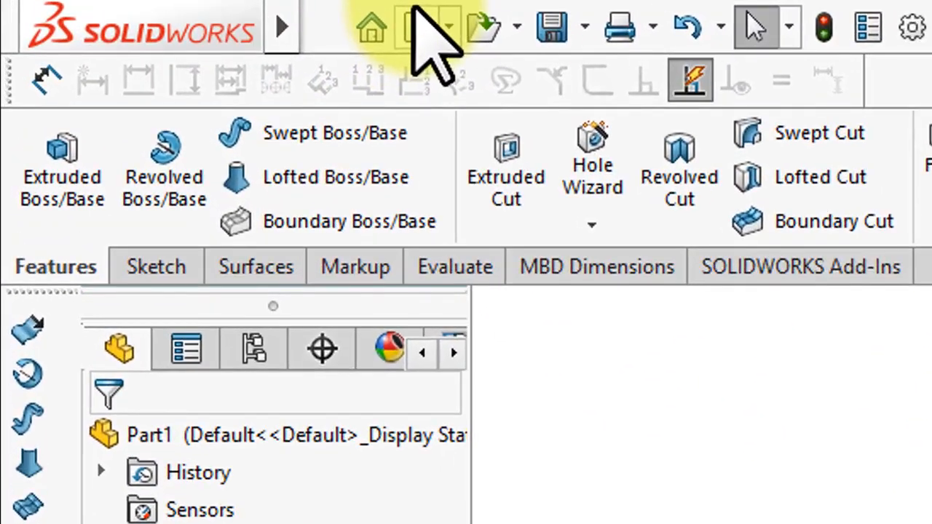
- Create a new part document and apply the Plain White scene to it
{"action": "left_click", "coordinate": [415, 18]}
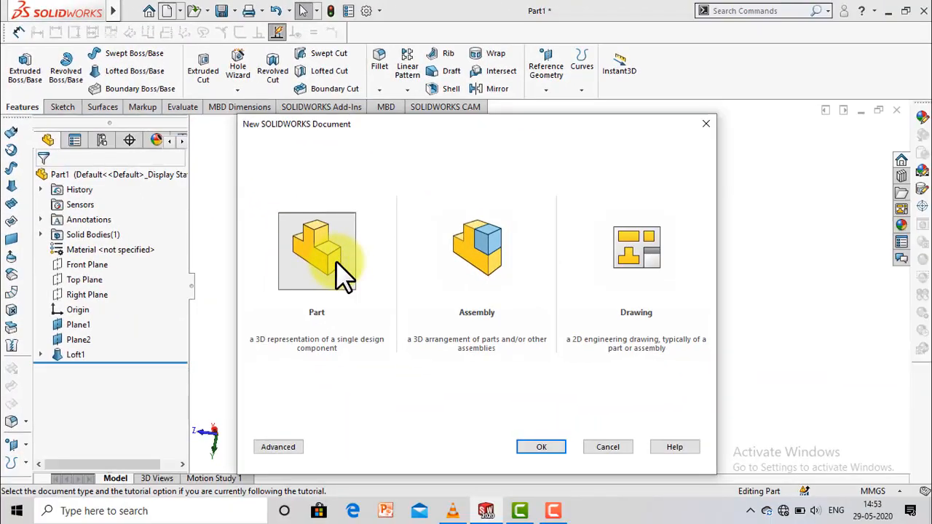
{"action": "left_click", "coordinate": [335, 261]}
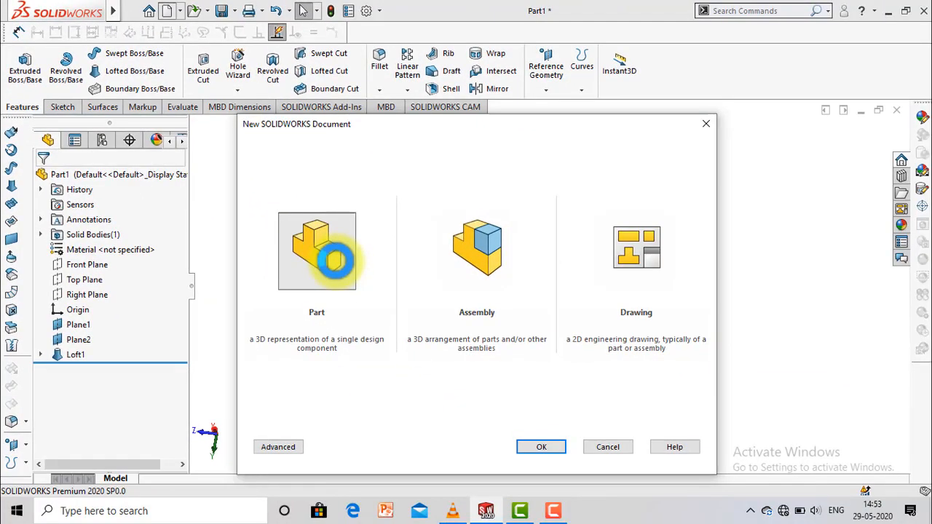
{"action": "double_click", "coordinate": [336, 261]}
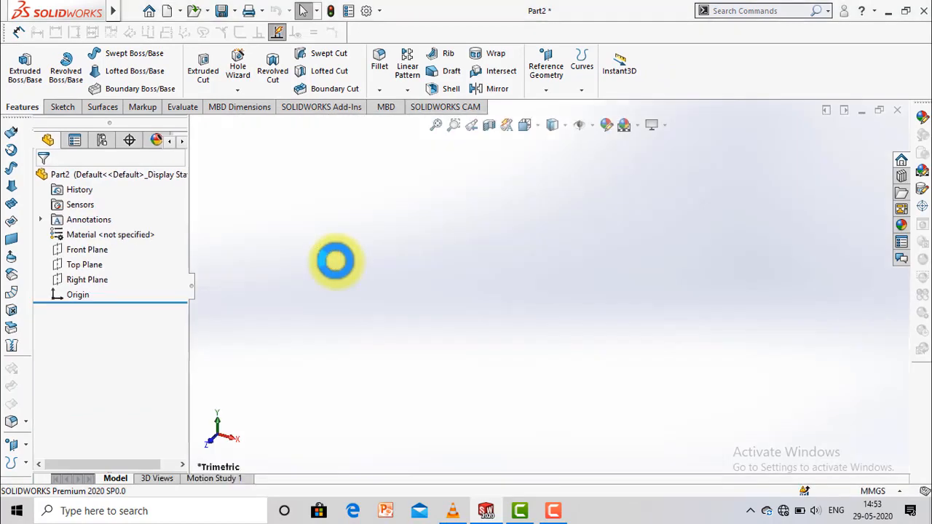
{"action": "left_click", "coordinate": [636, 127]}
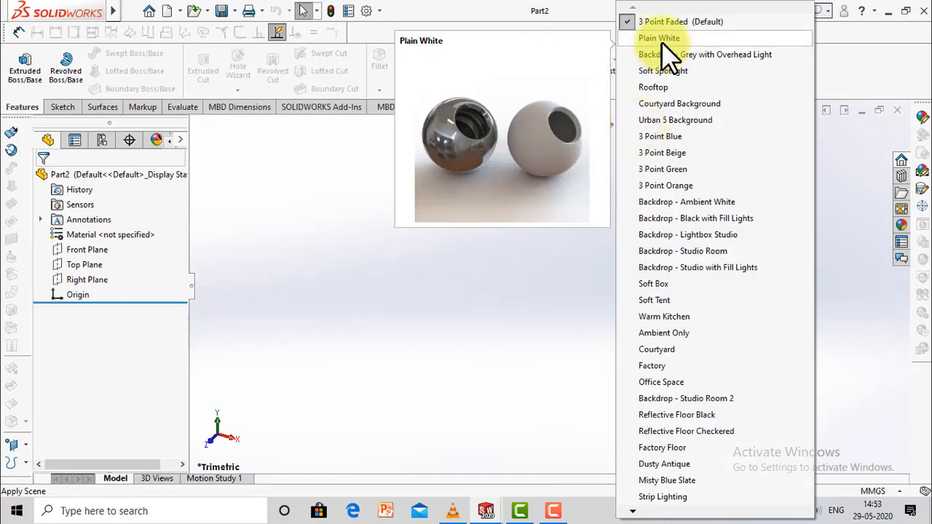
{"action": "left_click", "coordinate": [661, 40]}
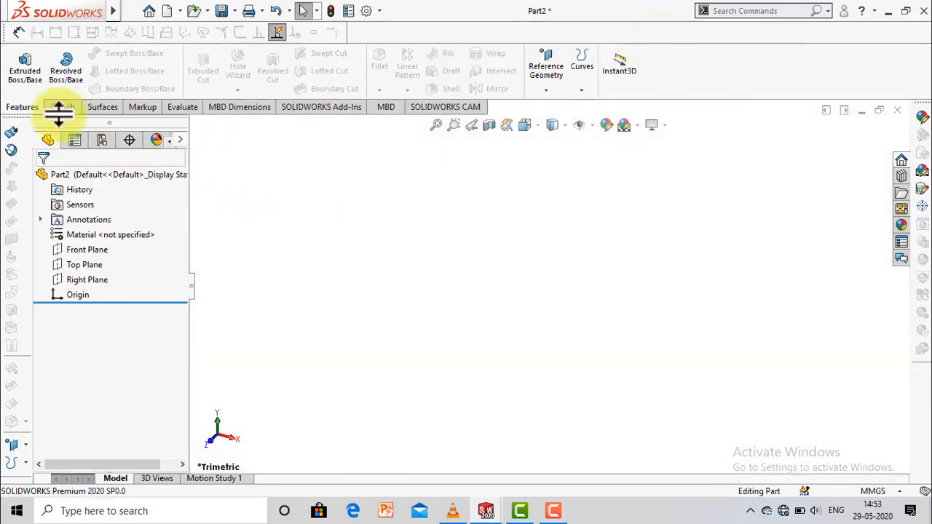
- Start a new sketch on the Front Plane and orient the view normal to that plane
{"action": "left_click", "coordinate": [62, 108]}
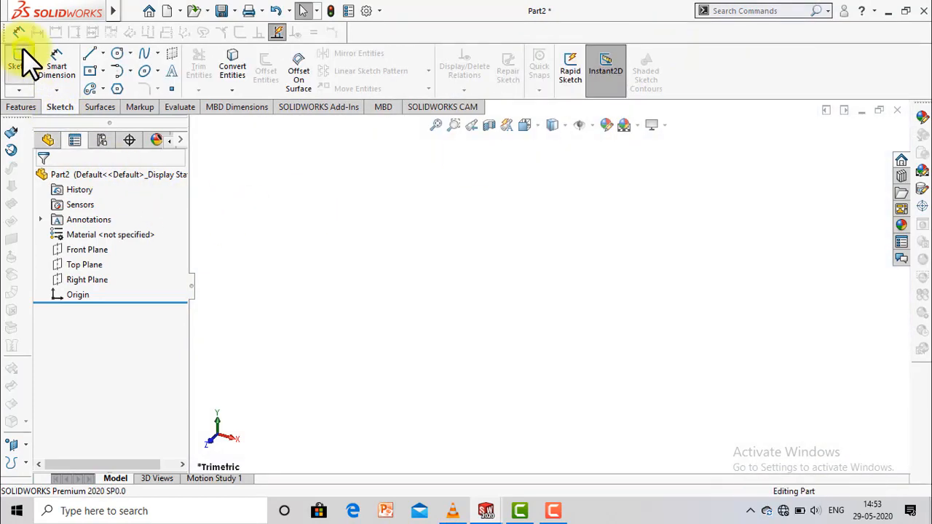
{"action": "left_click", "coordinate": [25, 62]}
{"action": "left_click", "coordinate": [439, 183]}
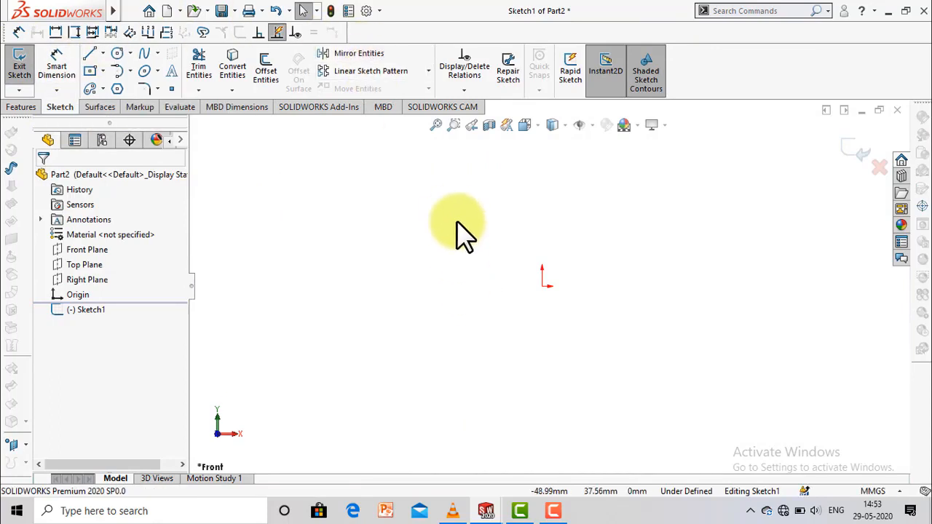
{"action": "left_click", "coordinate": [97, 250]}
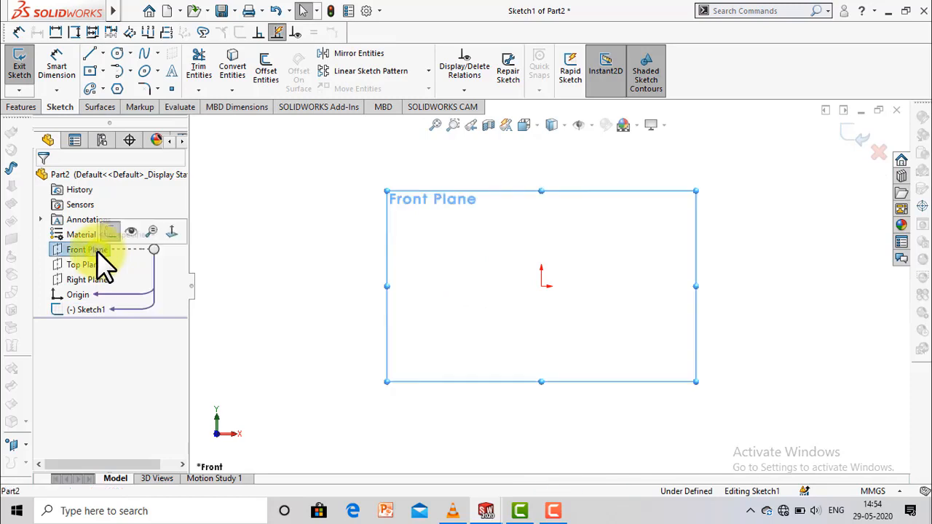
{"action": "left_click", "coordinate": [327, 207]}
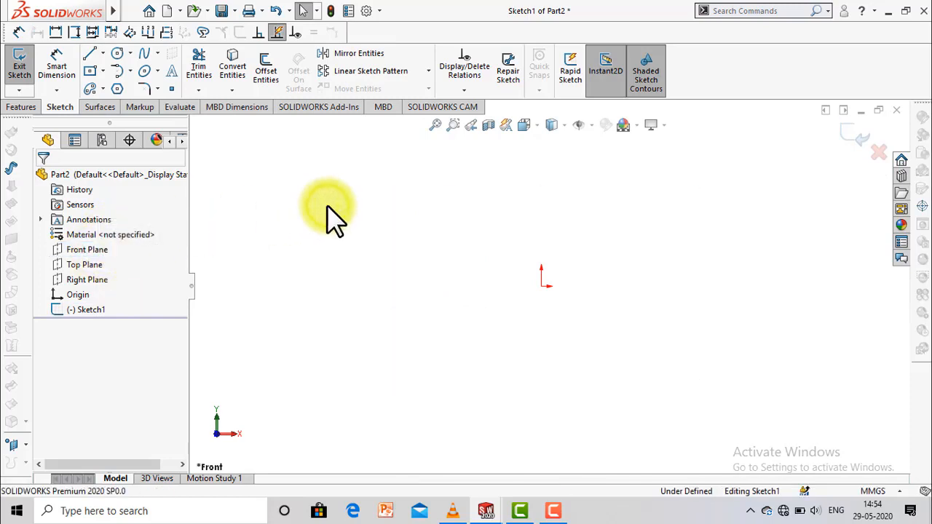
{"action": "right_click", "coordinate": [108, 255]}
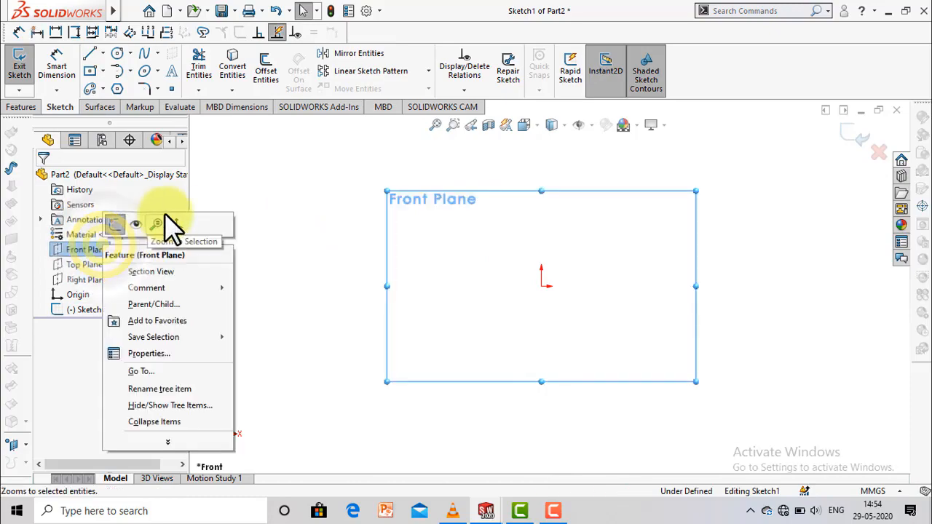
{"action": "left_click", "coordinate": [186, 226]}
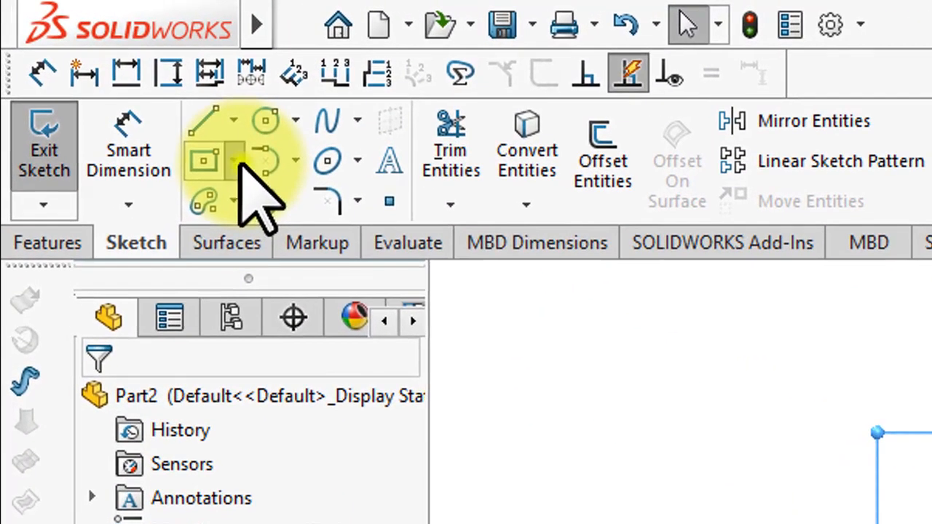
- Sketch a centre rectangle about 157 by 155 mm, centred about 3 mm beside the origin, and exit the sketch
{"action": "left_click", "coordinate": [237, 160]}
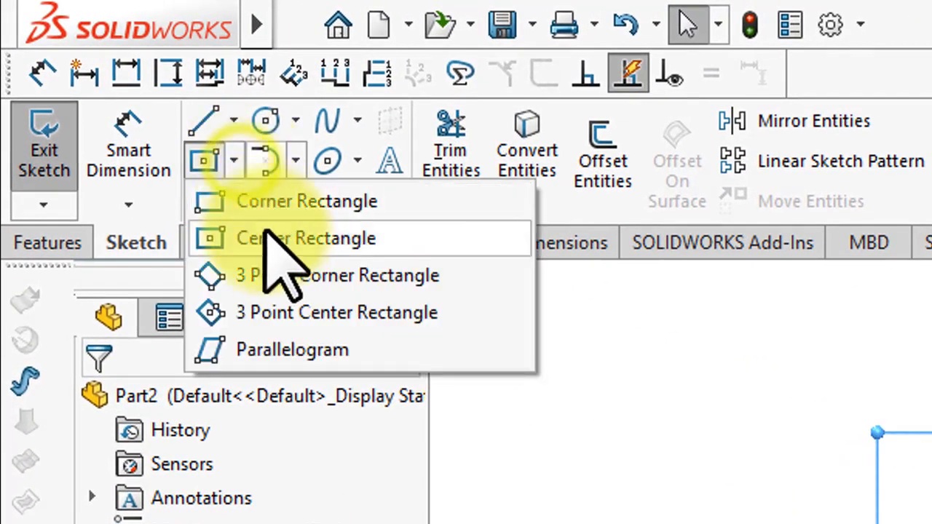
{"action": "left_click", "coordinate": [268, 243]}
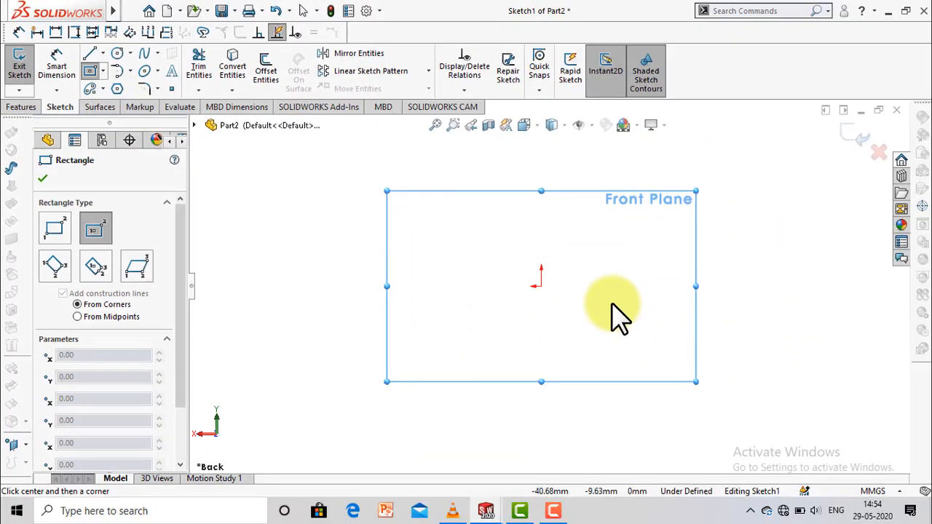
{"action": "left_click", "coordinate": [536, 286]}
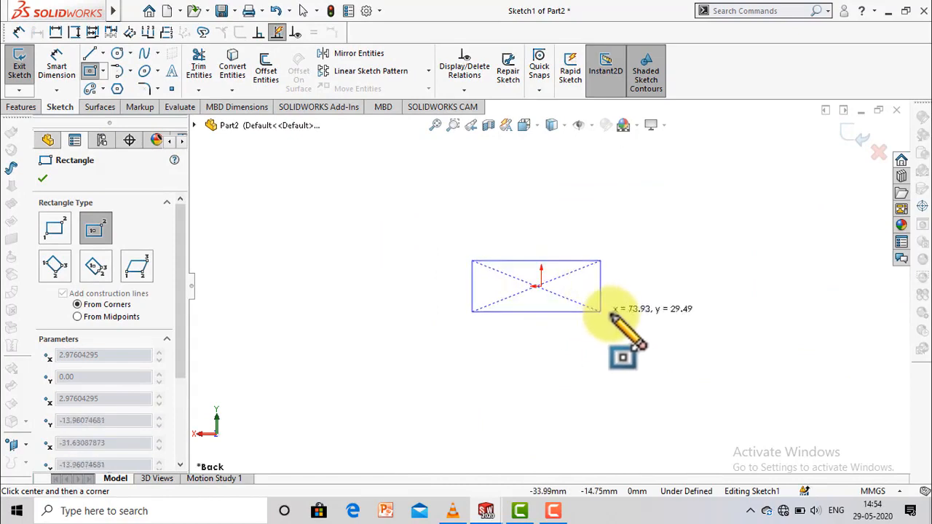
{"action": "left_click", "coordinate": [672, 420]}
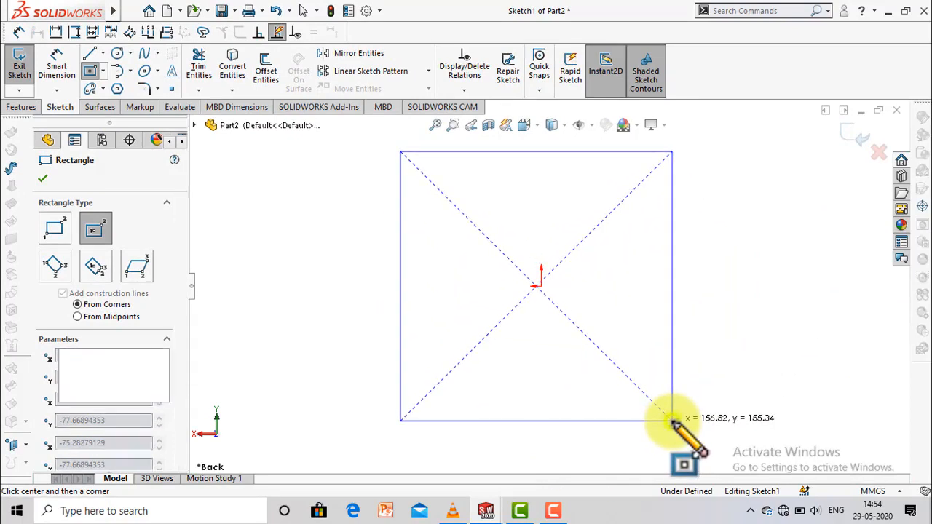
{"action": "key", "text": "Escape"}
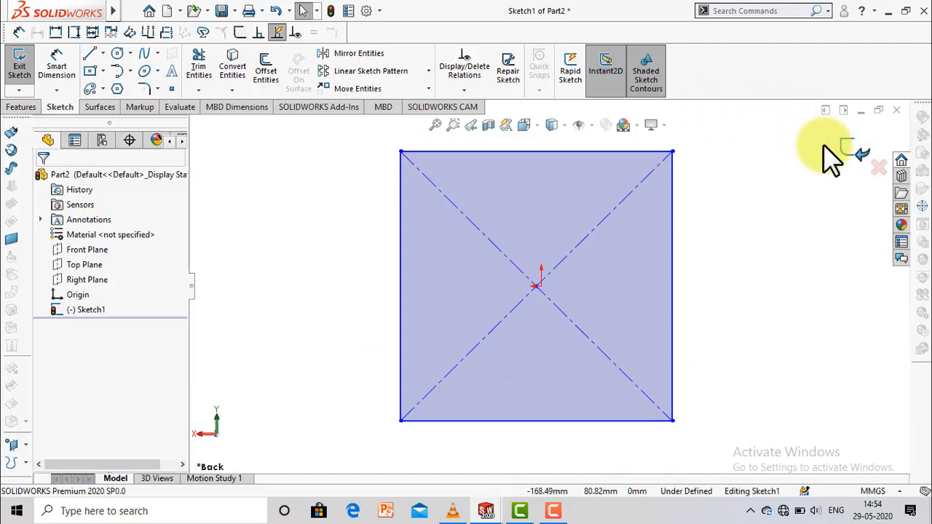
{"action": "left_click", "coordinate": [850, 147]}
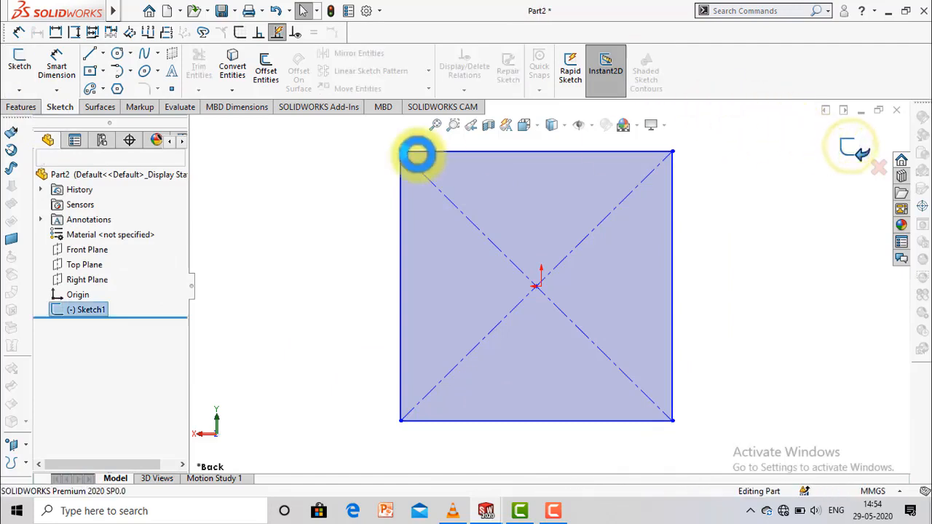
- Create two reference planes offset from the Front Plane at 50 mm spacing
{"action": "left_click", "coordinate": [20, 107]}
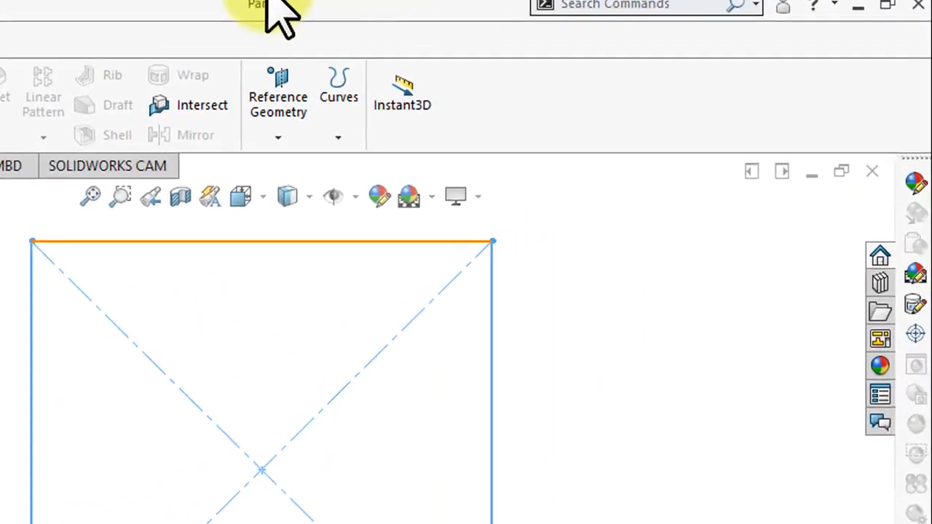
{"action": "left_click", "coordinate": [216, 142]}
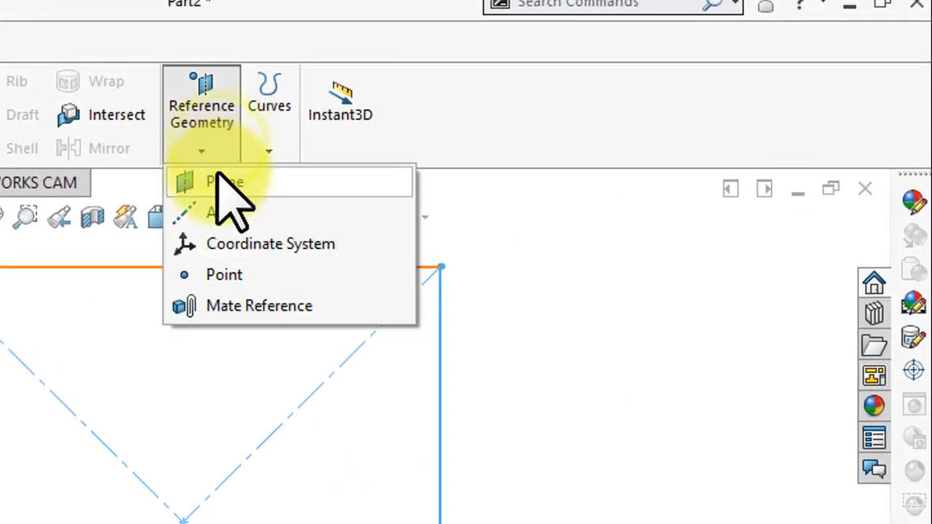
{"action": "left_click", "coordinate": [218, 177]}
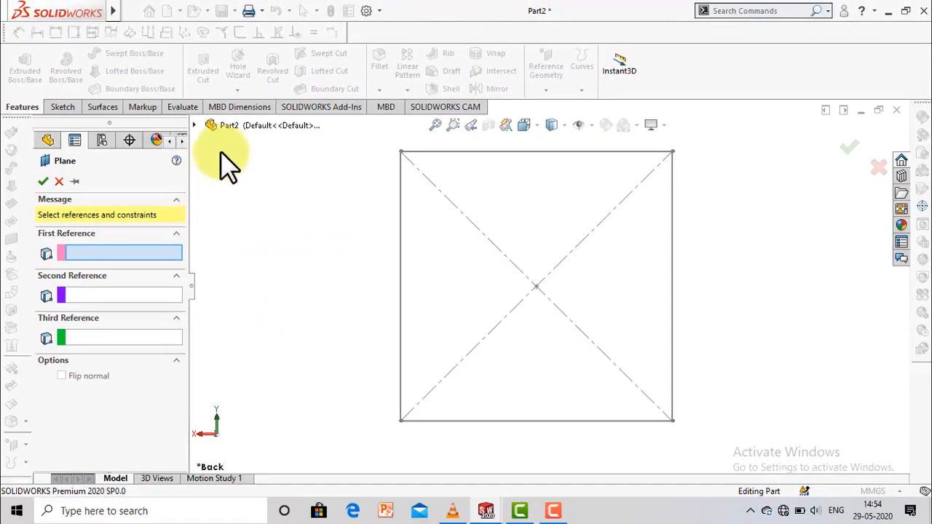
{"action": "left_click", "coordinate": [194, 125]}
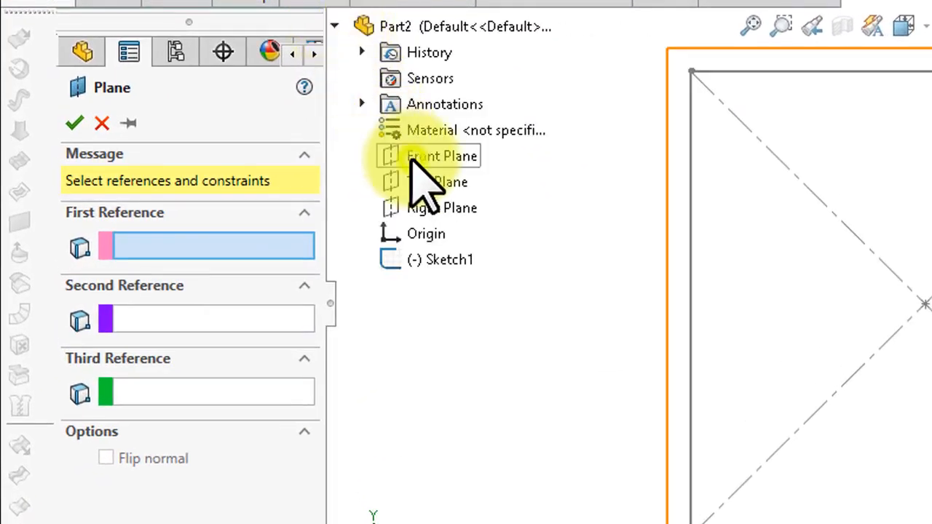
{"action": "left_click", "coordinate": [414, 159]}
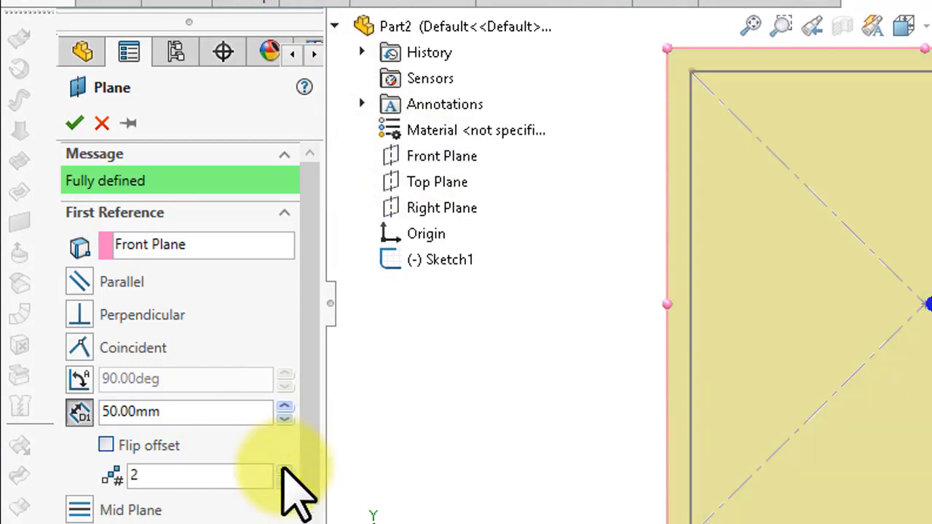
{"action": "left_click", "coordinate": [284, 470]}
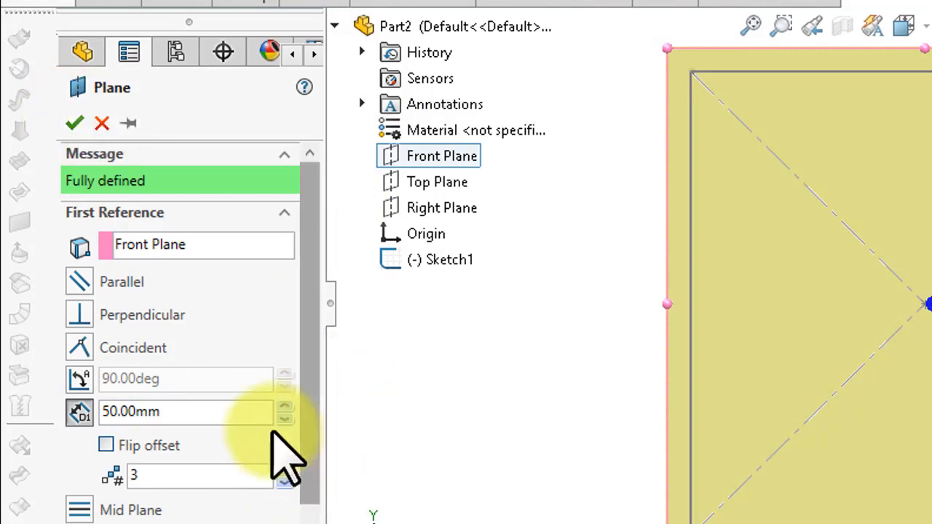
{"action": "left_click", "coordinate": [284, 481]}
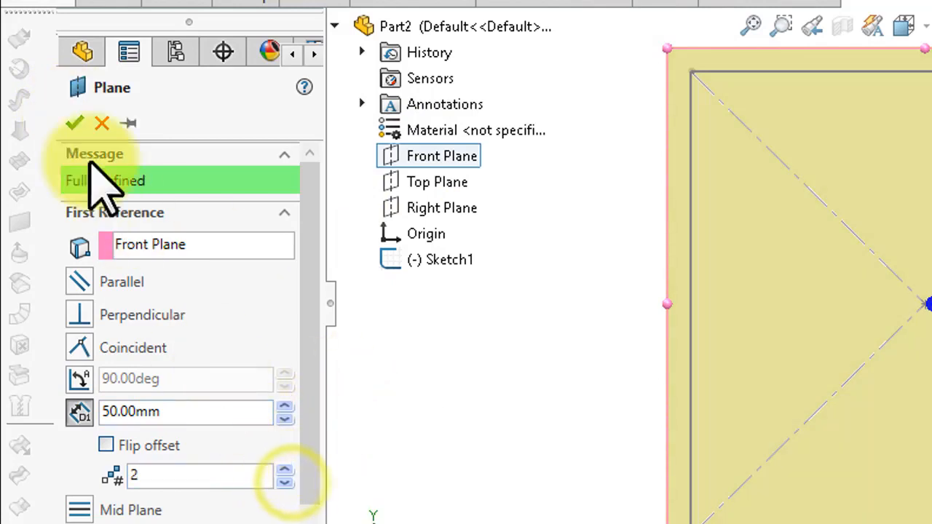
{"action": "left_click", "coordinate": [74, 123]}
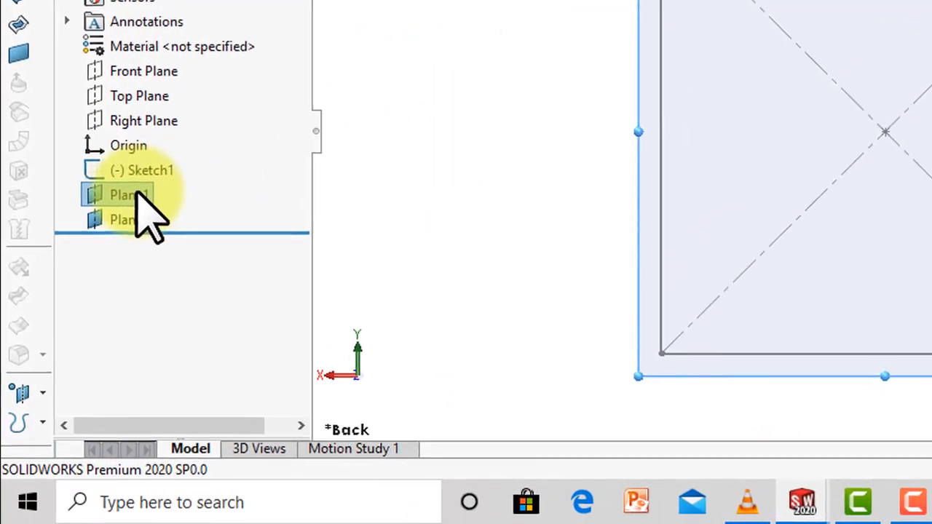
- Sketch an upright ellipse with a vertical radius of about 86 mm on Plane1, centred on the rectangle's centre, and exit the sketch
{"action": "right_click", "coordinate": [139, 195]}
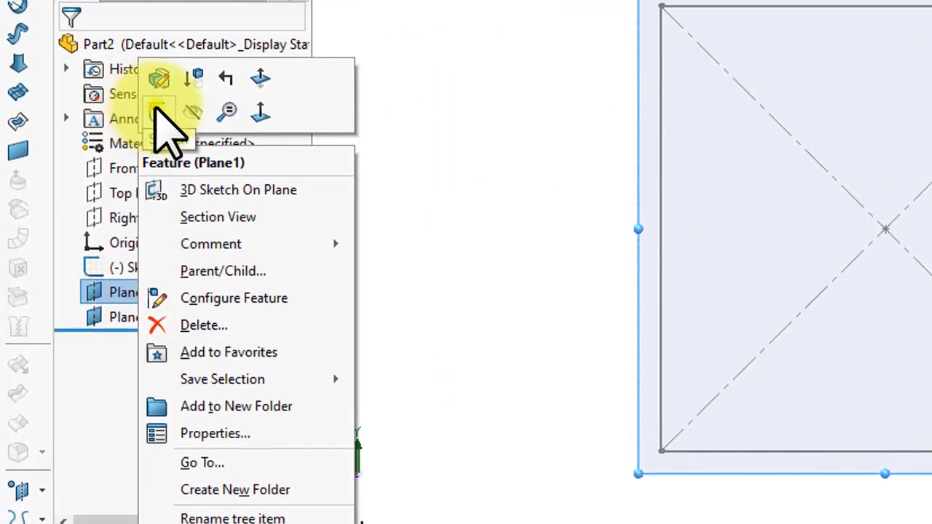
{"action": "left_click", "coordinate": [158, 111]}
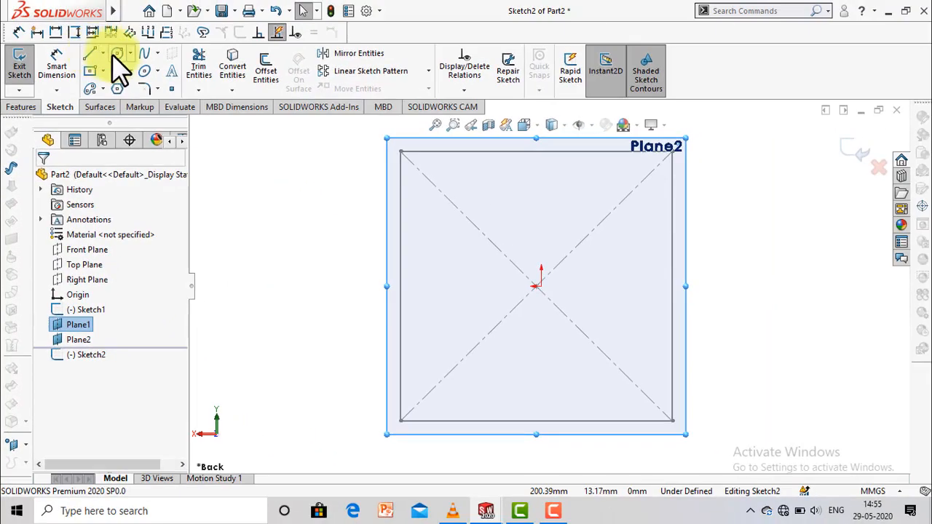
{"action": "left_click", "coordinate": [144, 71]}
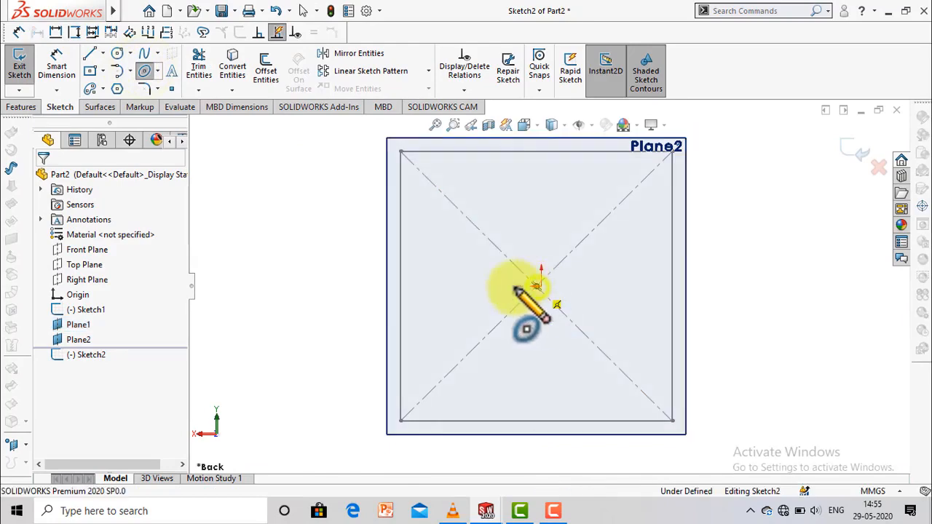
{"action": "left_click", "coordinate": [537, 286]}
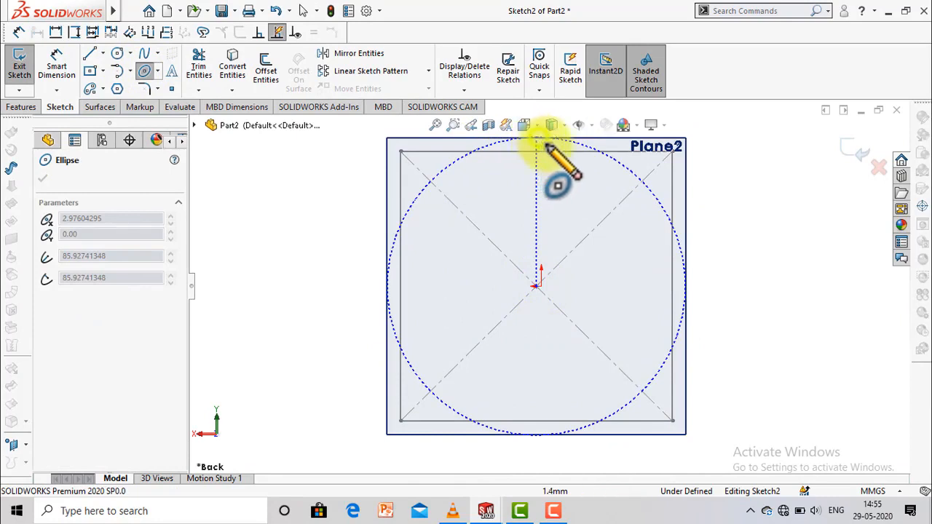
{"action": "left_click", "coordinate": [539, 138]}
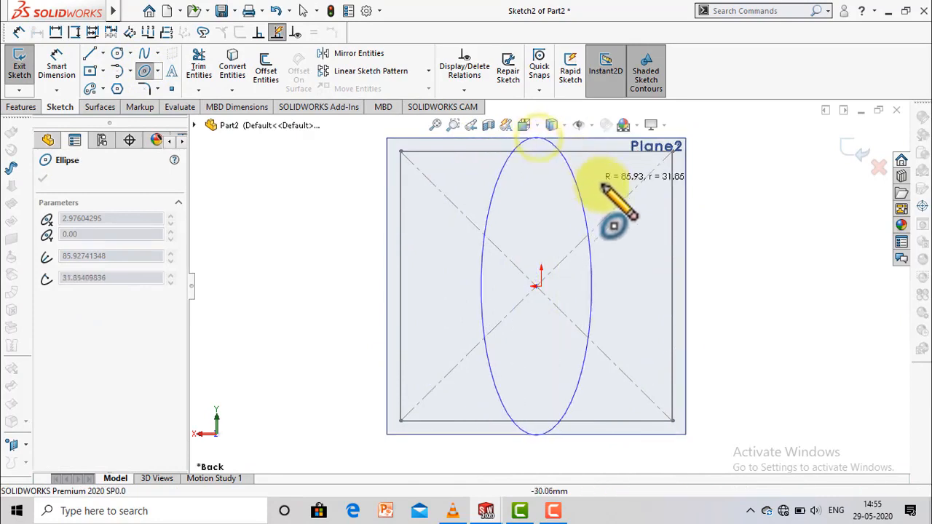
{"action": "left_click", "coordinate": [643, 179]}
{"action": "key", "text": "Escape"}
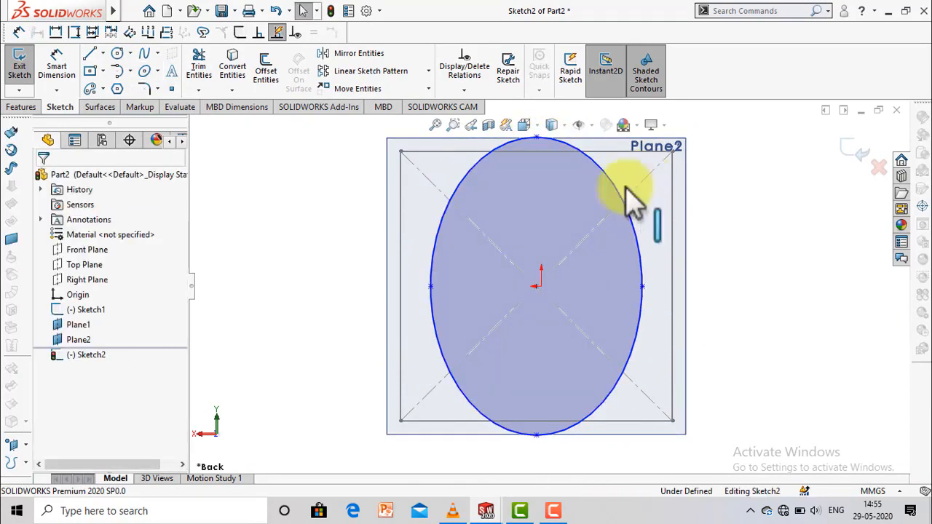
{"action": "left_click", "coordinate": [845, 147]}
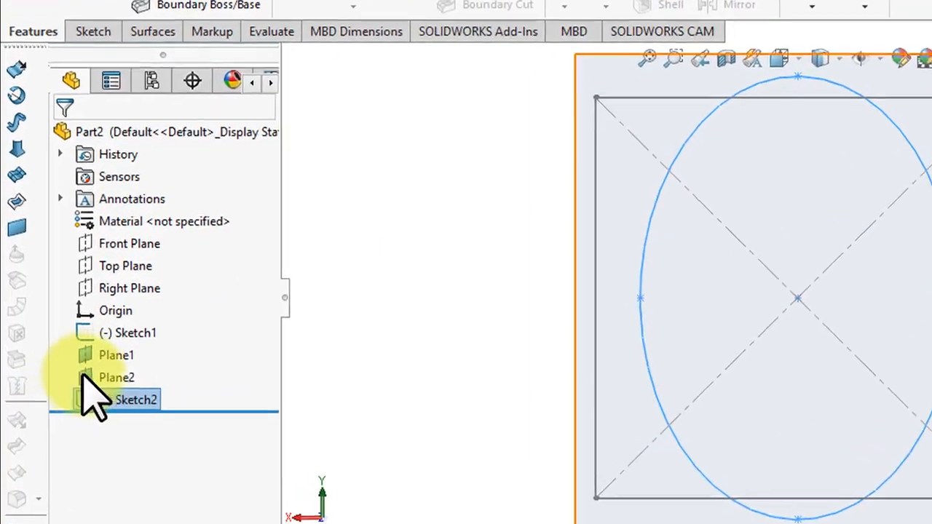
- Sketch a 3-sided polygon with an inscribed circle about 122 mm in diameter on Plane2, centred on the rectangle's centre, and exit the sketch
{"action": "right_click", "coordinate": [82, 378]}
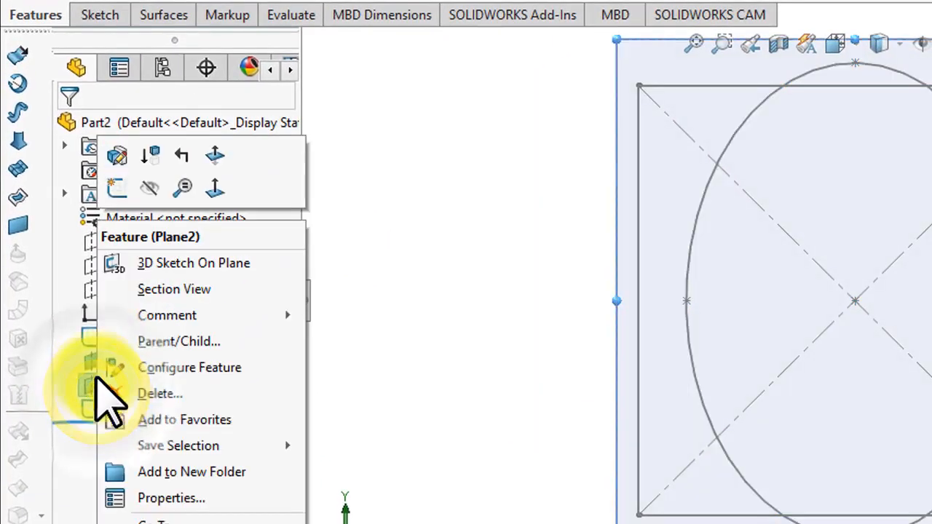
{"action": "left_click", "coordinate": [115, 187]}
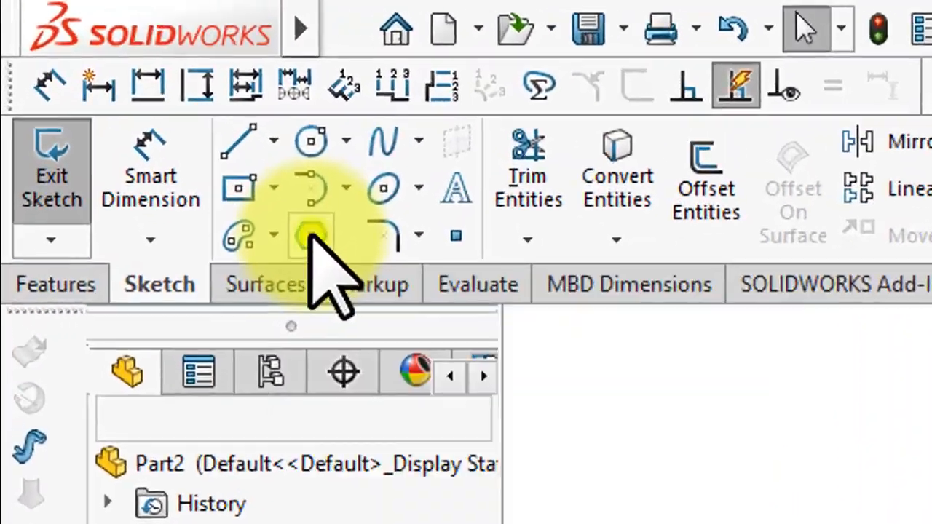
{"action": "left_click", "coordinate": [118, 88]}
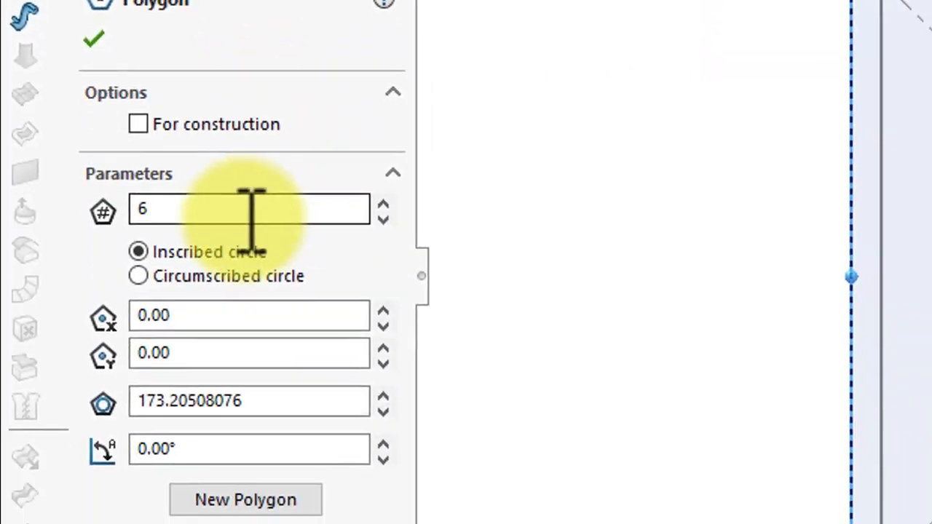
{"action": "double_click", "coordinate": [250, 208]}
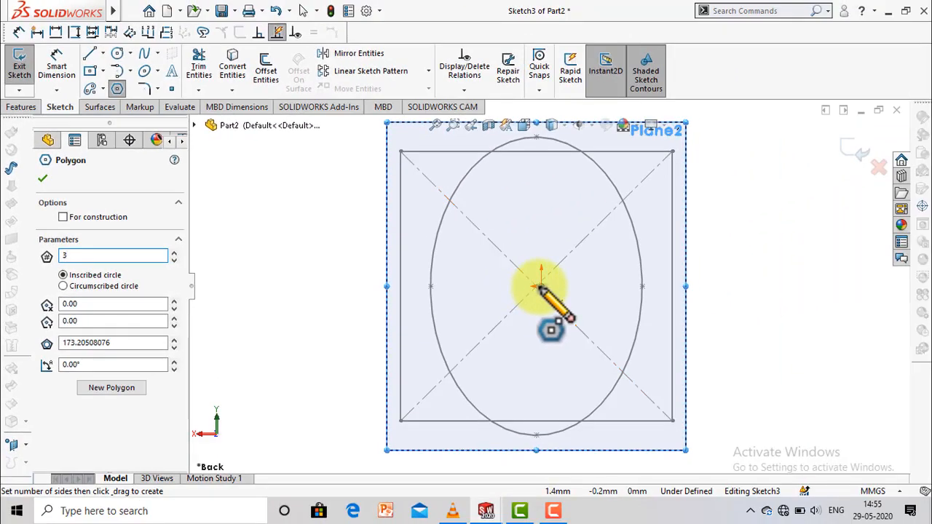
{"action": "mouse_move", "coordinate": [535, 288]}
{"action": "left_mouse_down"}
{"action": "mouse_move", "coordinate": [543, 310]}
{"action": "mouse_move", "coordinate": [599, 339]}
{"action": "mouse_move", "coordinate": [692, 358]}
{"action": "mouse_move", "coordinate": [695, 399]}
{"action": "mouse_move", "coordinate": [719, 393]}
{"action": "left_mouse_up"}
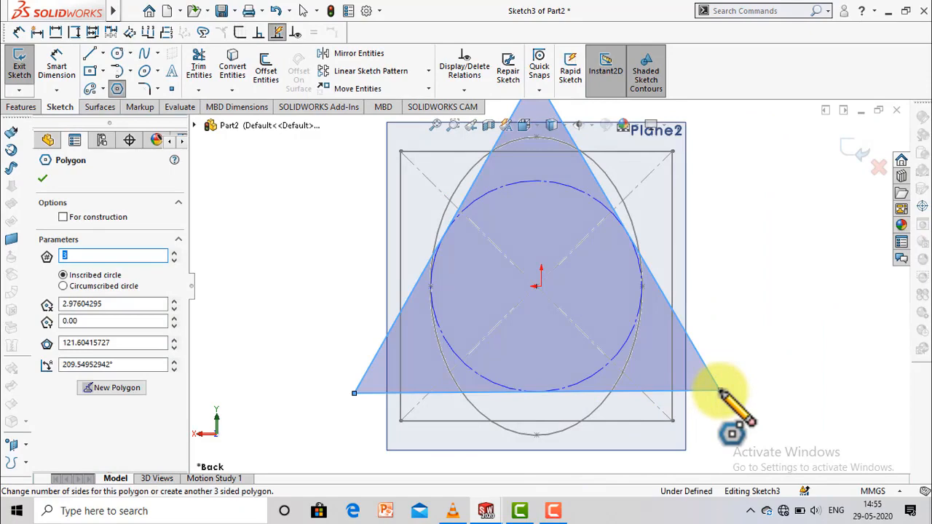
{"action": "key", "text": "Escape"}
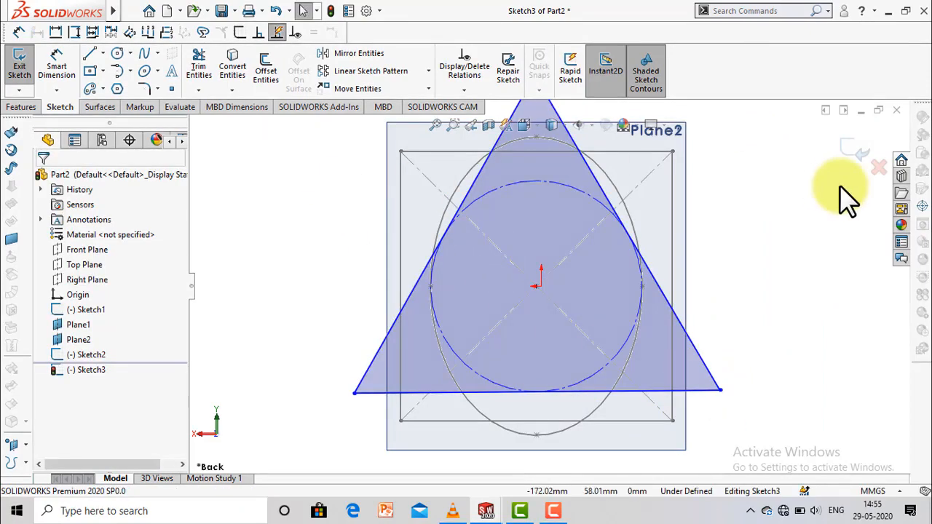
{"action": "left_click", "coordinate": [860, 147]}
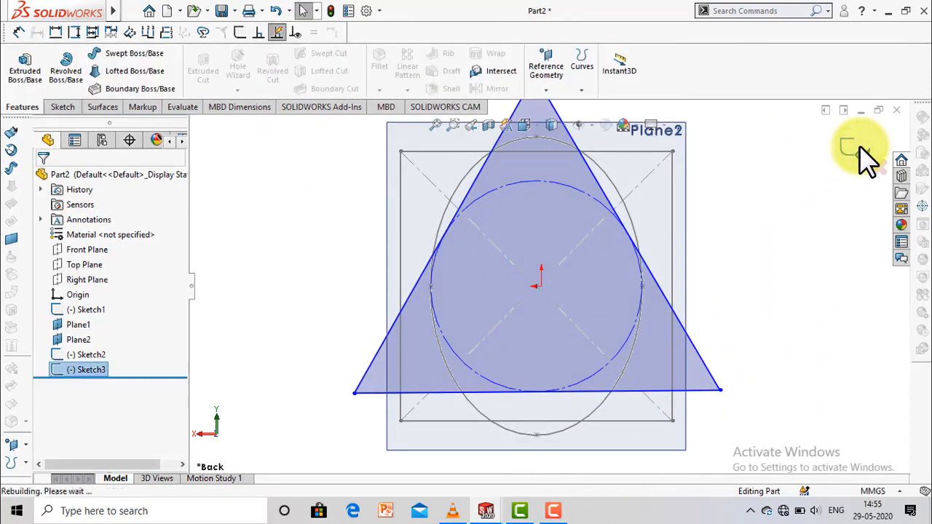
{"action": "left_click", "coordinate": [761, 208]}
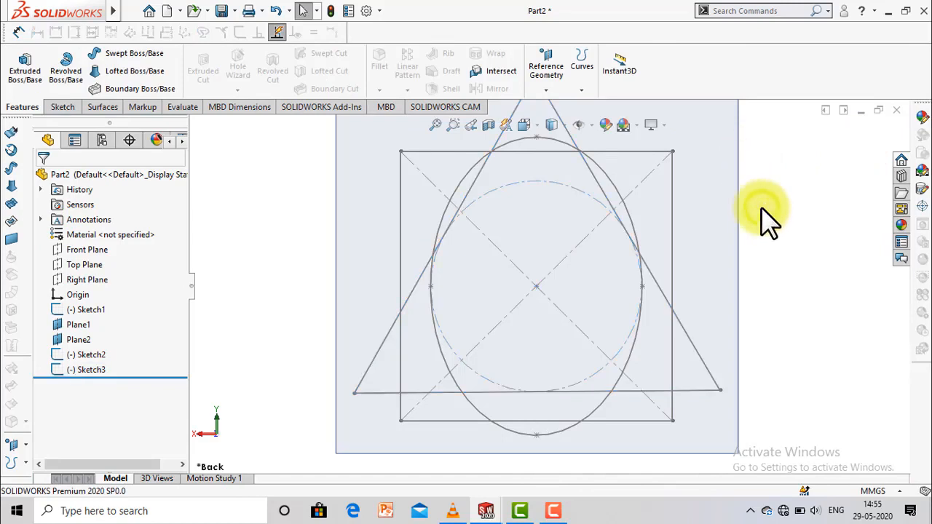
- Set Plane1's offset from the Front Plane to 80 mm
{"action": "key", "text": "Left"}
{"action": "key", "text": "Left"}
{"action": "key", "text": "Left"}
{"action": "key", "text": "Left"}
{"action": "scroll", "coordinate": [758, 210], "scroll_direction": "up", "scroll_amount": 5}
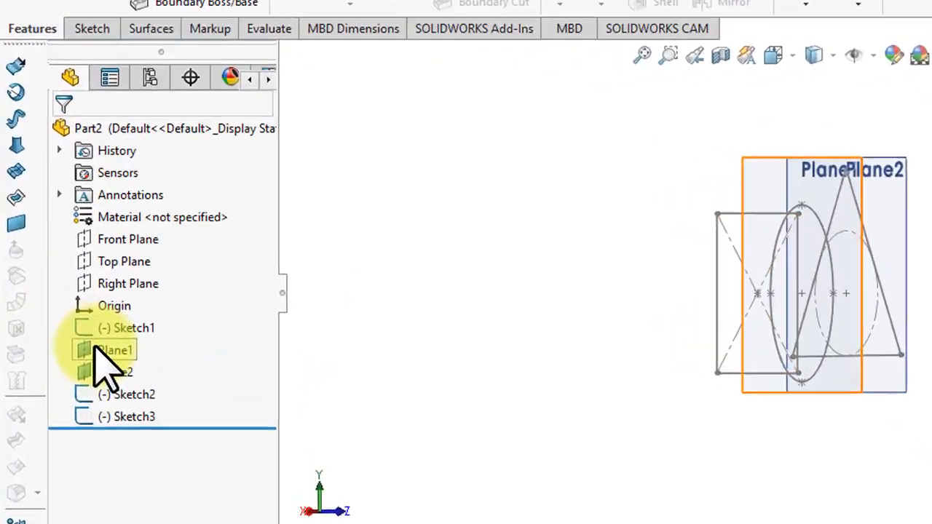
{"action": "right_click", "coordinate": [64, 324]}
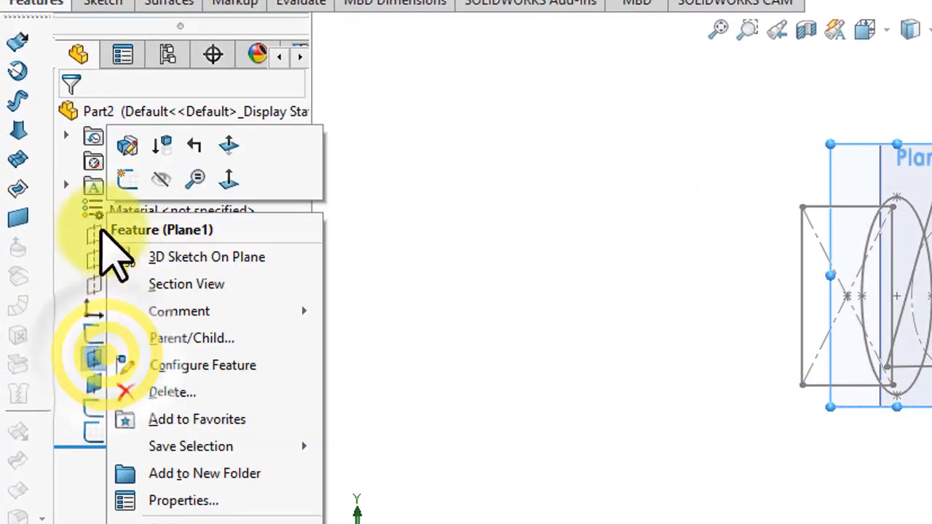
{"action": "left_click", "coordinate": [127, 149]}
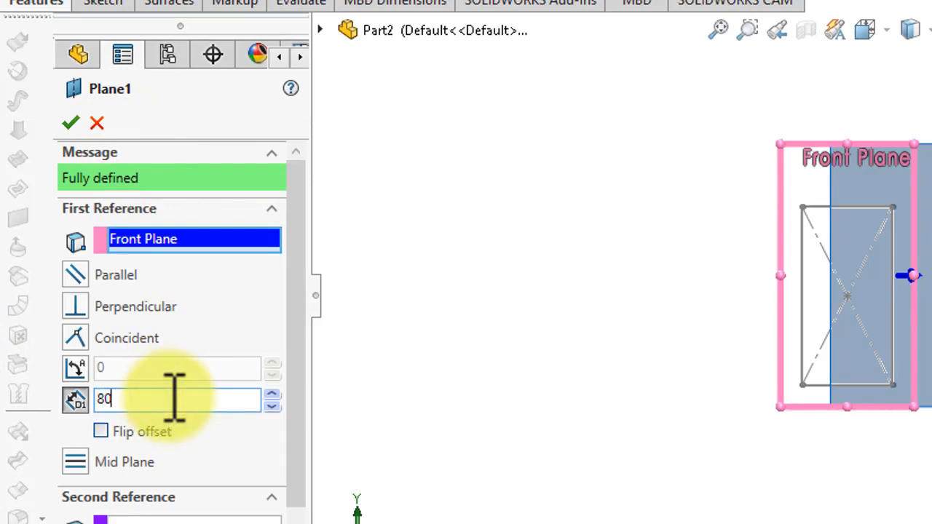
{"action": "key", "text": "Return"}
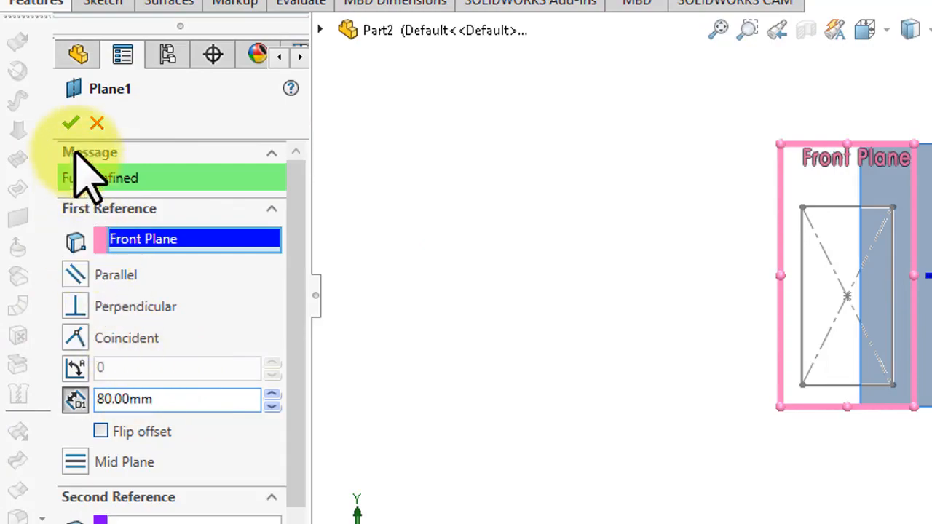
{"action": "left_click", "coordinate": [72, 125]}
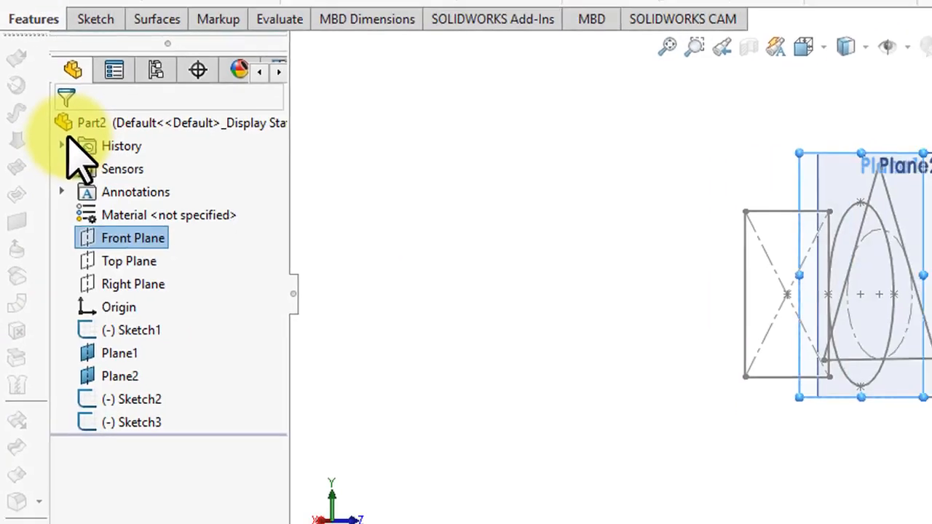
- Check Plane1's offset distance in its feature definition while viewing the planes edge-on
{"action": "key", "text": "ctrl+3"}
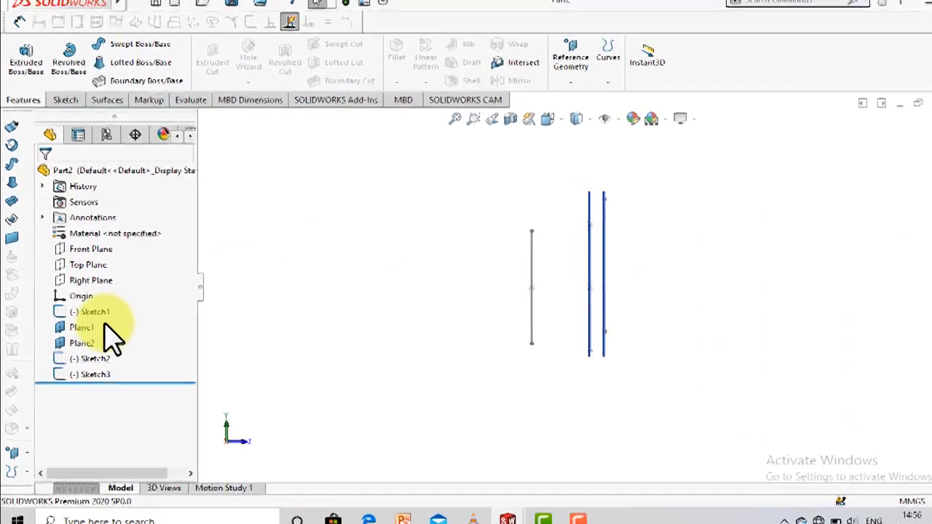
{"action": "right_click", "coordinate": [122, 380]}
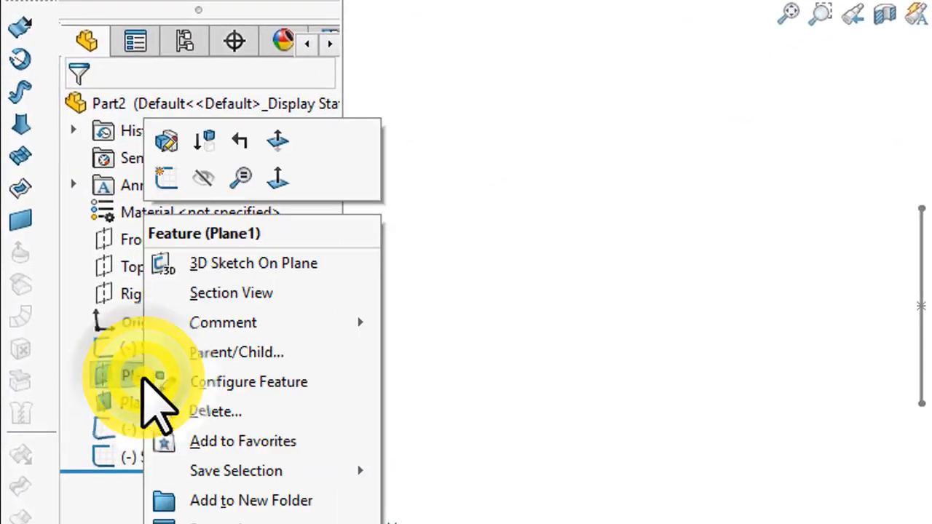
{"action": "left_click", "coordinate": [165, 140]}
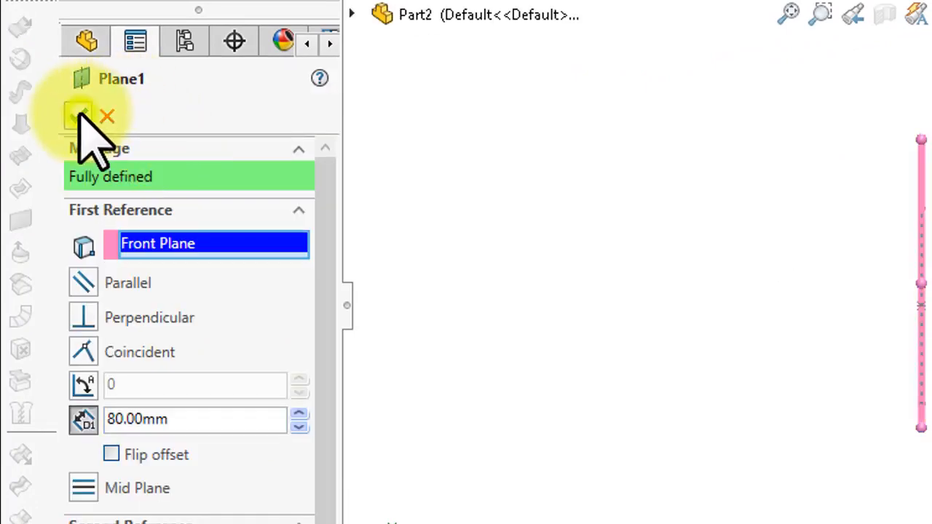
{"action": "left_click", "coordinate": [80, 117]}
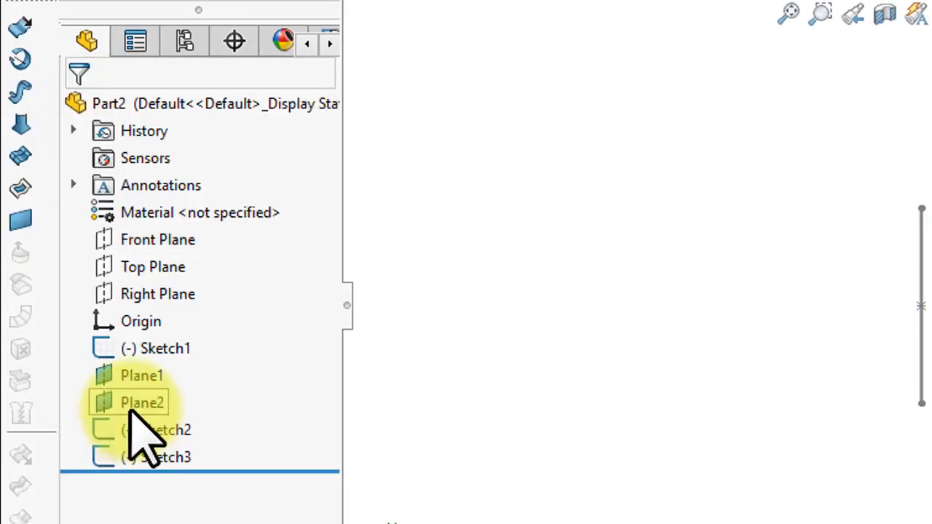
- Set Plane2's offset from the Front Plane to 160 mm
{"action": "right_click", "coordinate": [131, 411]}
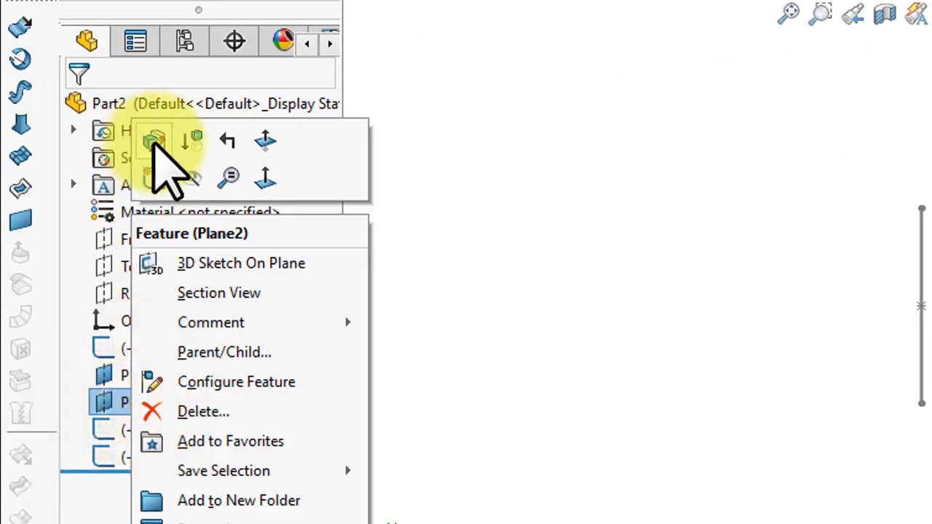
{"action": "left_click", "coordinate": [154, 140]}
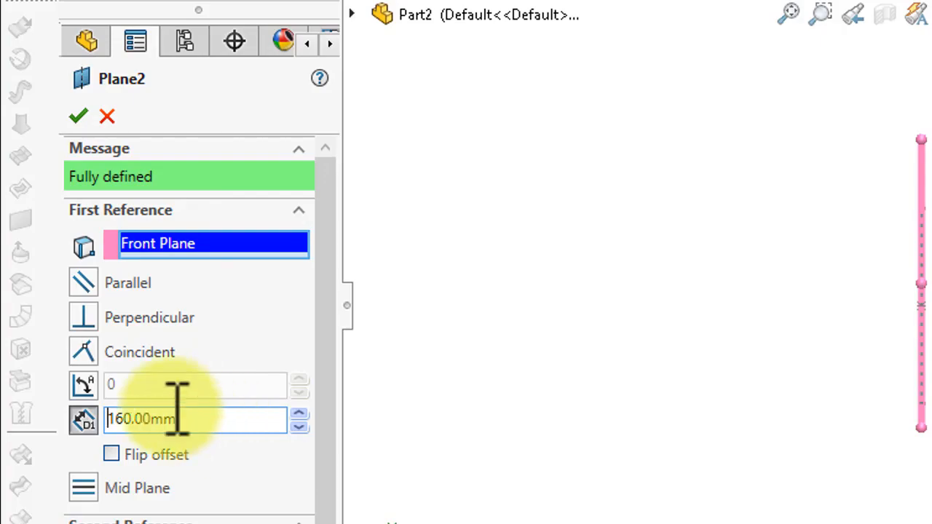
{"action": "left_click", "coordinate": [77, 117]}
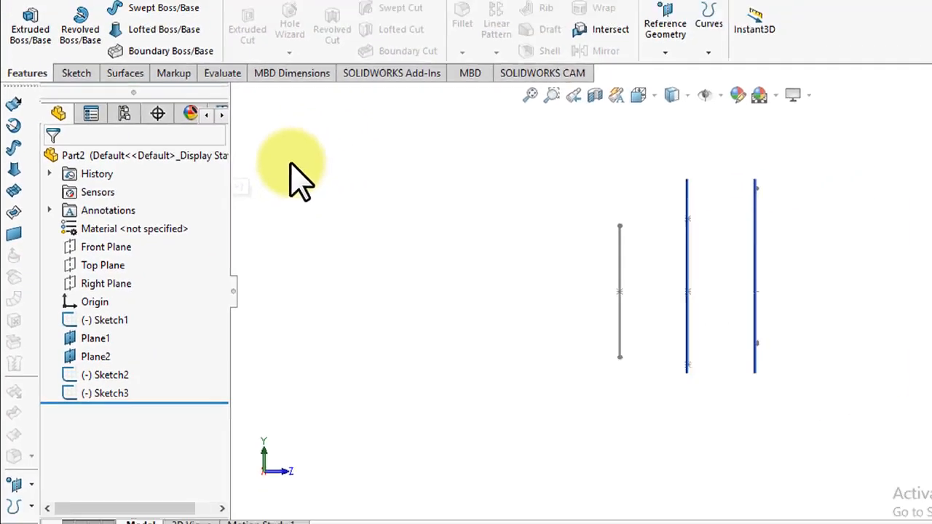
- Examine the spacing and order of the rectangle, ellipse and triangle profiles from several angles
{"action": "key", "text": "Right"}
{"action": "key", "text": "Right"}
{"action": "key", "text": "Right"}
{"action": "key", "text": "Right"}
{"action": "key", "text": "Right"}
{"action": "key", "text": "Right"}
{"action": "key", "text": "Right"}
{"action": "key", "text": "Right"}
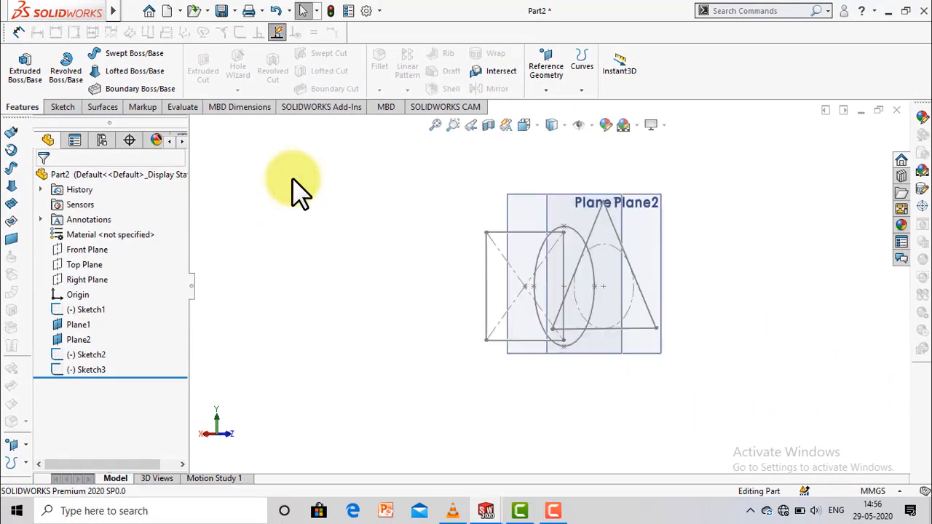
{"action": "key", "text": "Right"}
{"action": "key", "text": "Right"}
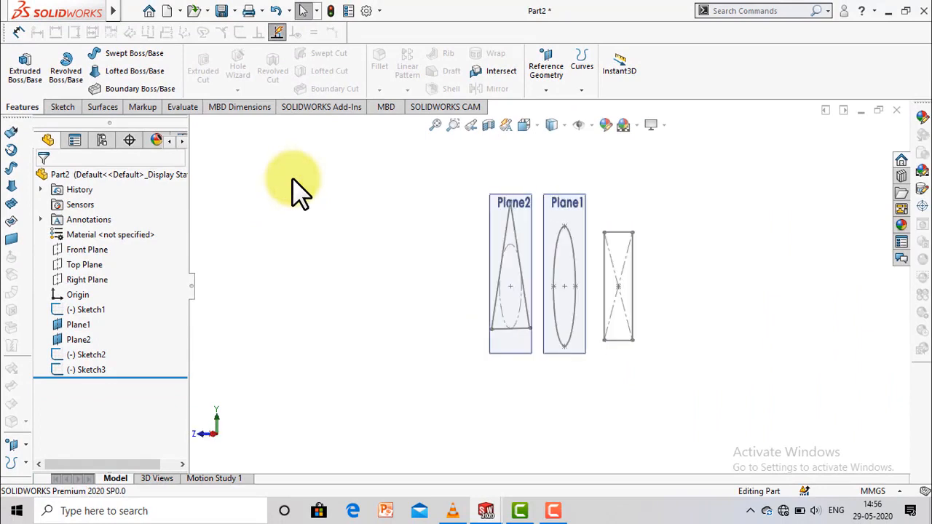
{"action": "key", "text": "Right"}
{"action": "key", "text": "Right"}
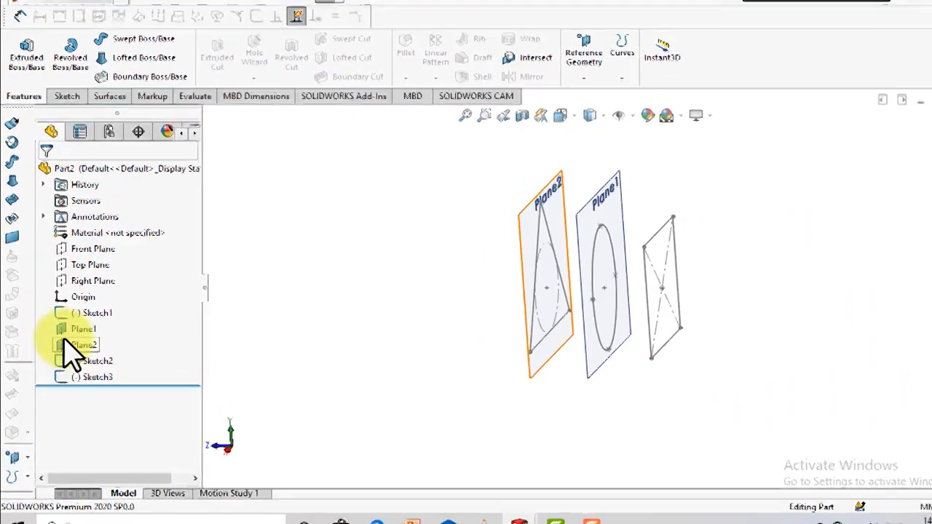
- Hide Plane2 and Plane1 so only the profile sketches remain displayed
{"action": "right_click", "coordinate": [66, 344]}
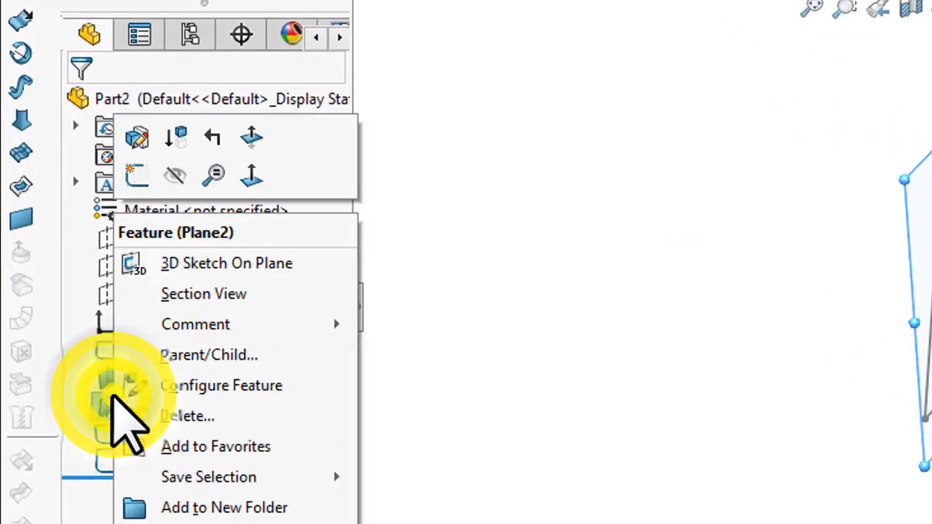
{"action": "left_click", "coordinate": [163, 172]}
{"action": "left_click", "coordinate": [149, 380]}
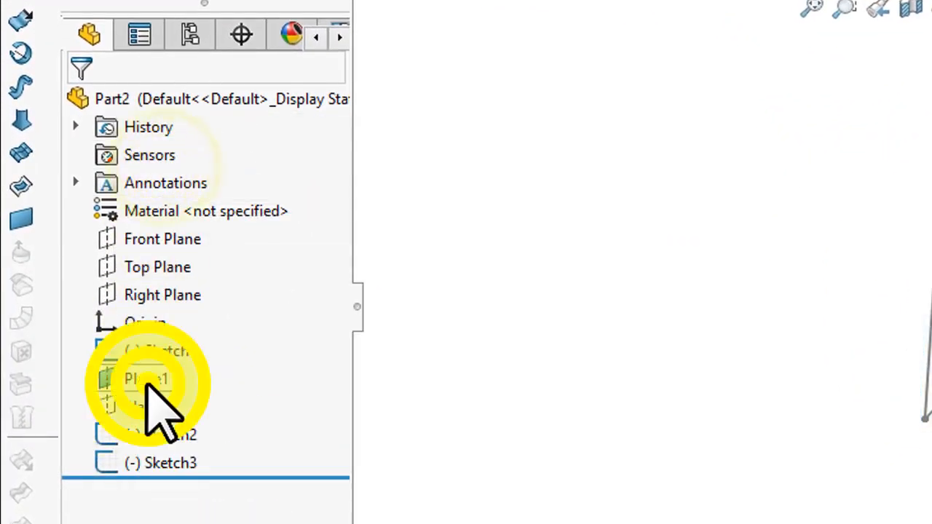
{"action": "right_click", "coordinate": [150, 382]}
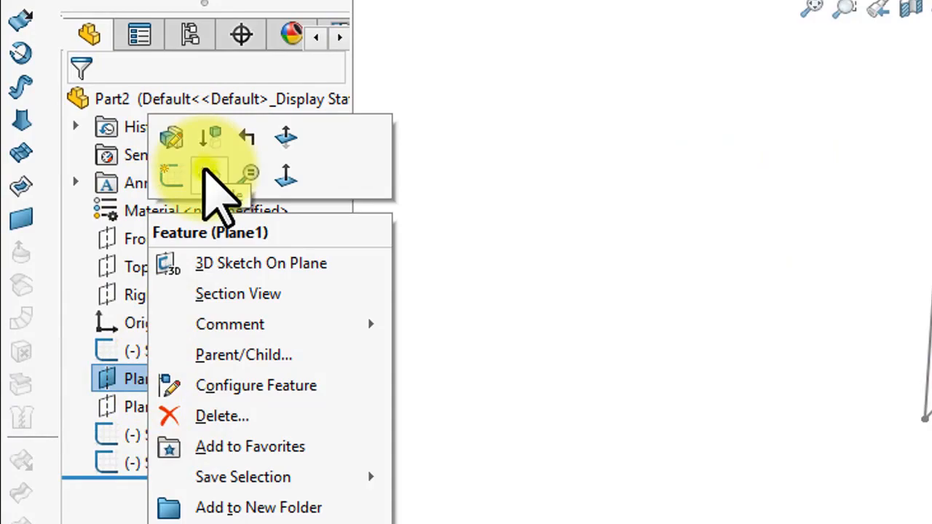
{"action": "left_click", "coordinate": [207, 175]}
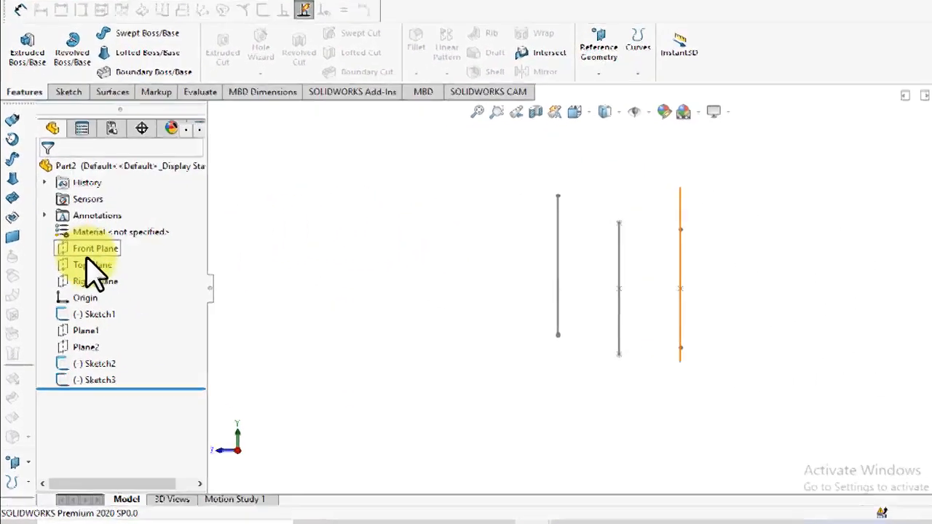
- Start a new sketch on the Right Plane and orient the view normal to it
{"action": "right_click", "coordinate": [136, 290]}
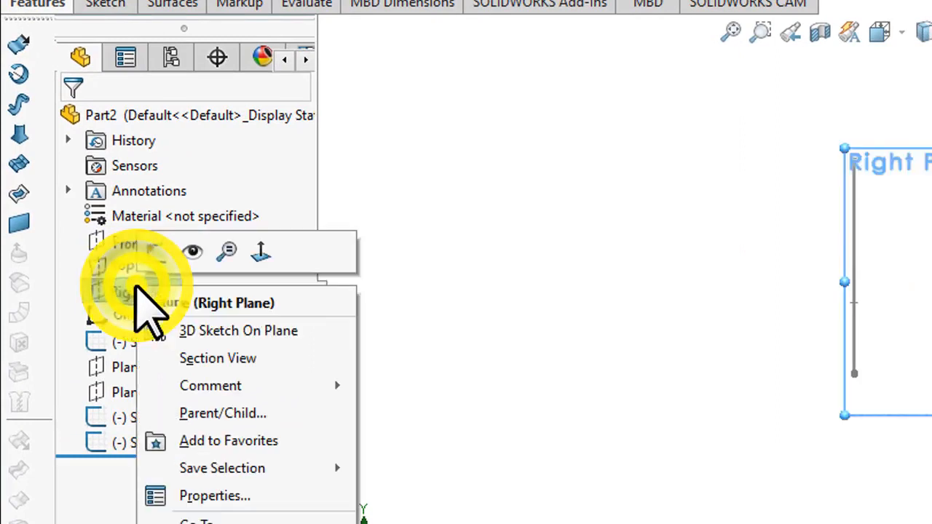
{"action": "left_click", "coordinate": [102, 251]}
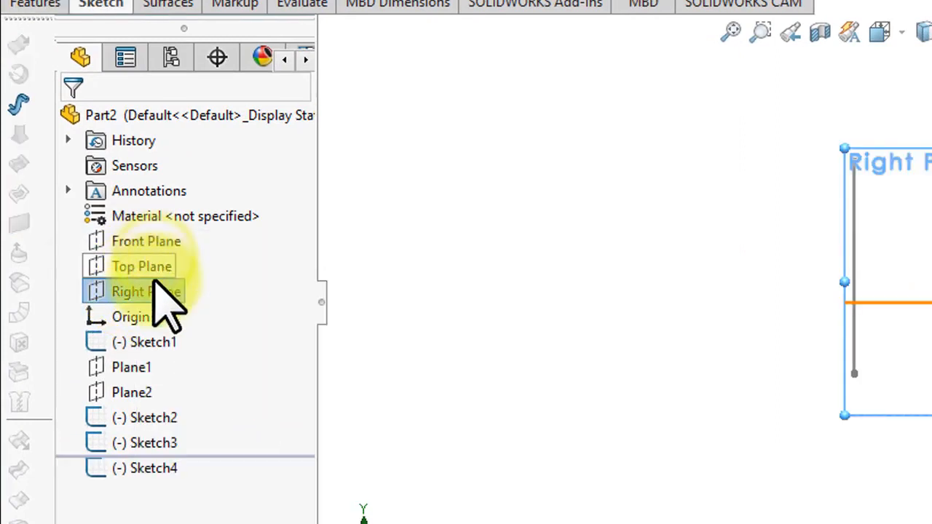
{"action": "right_click", "coordinate": [154, 285]}
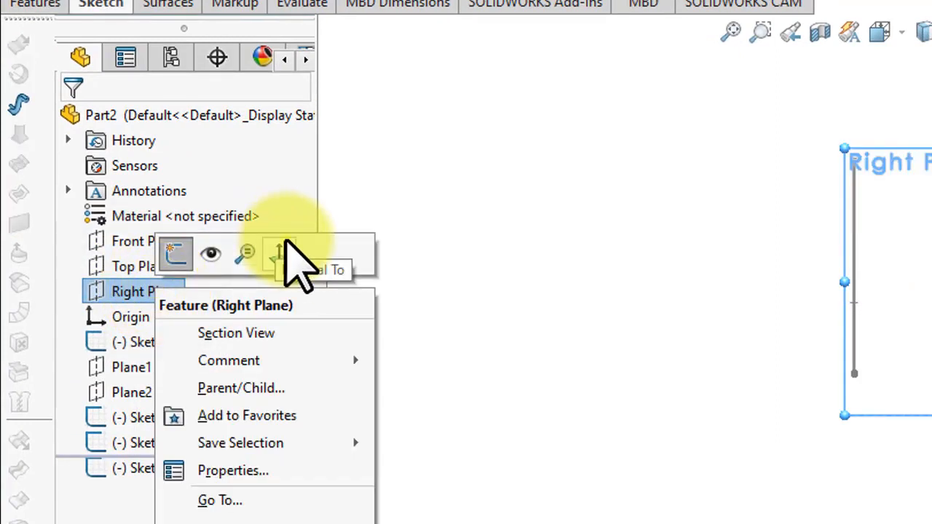
{"action": "left_click", "coordinate": [284, 251]}
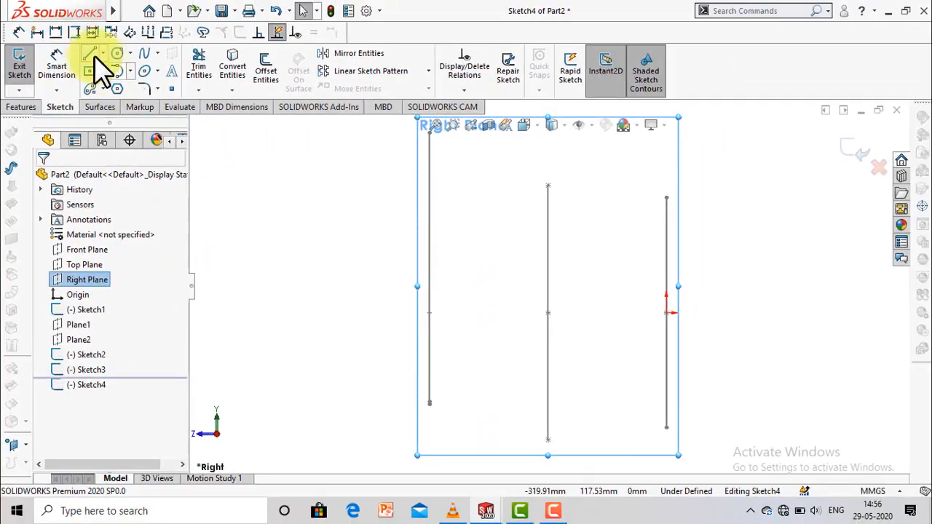
- Sketch a five-point upper spline from the triangle's apex through the ellipse's top point to the rectangle's upper edge
{"action": "left_click", "coordinate": [148, 53]}
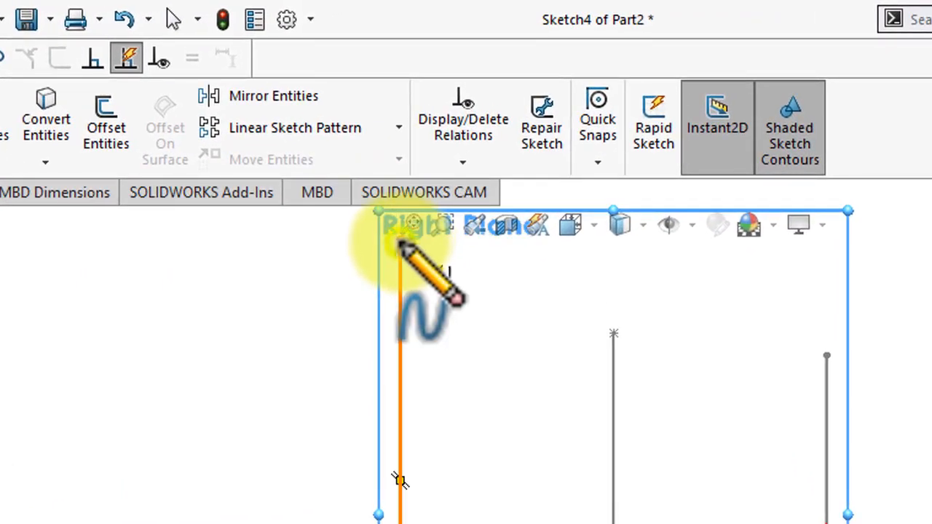
{"action": "left_click", "coordinate": [399, 243]}
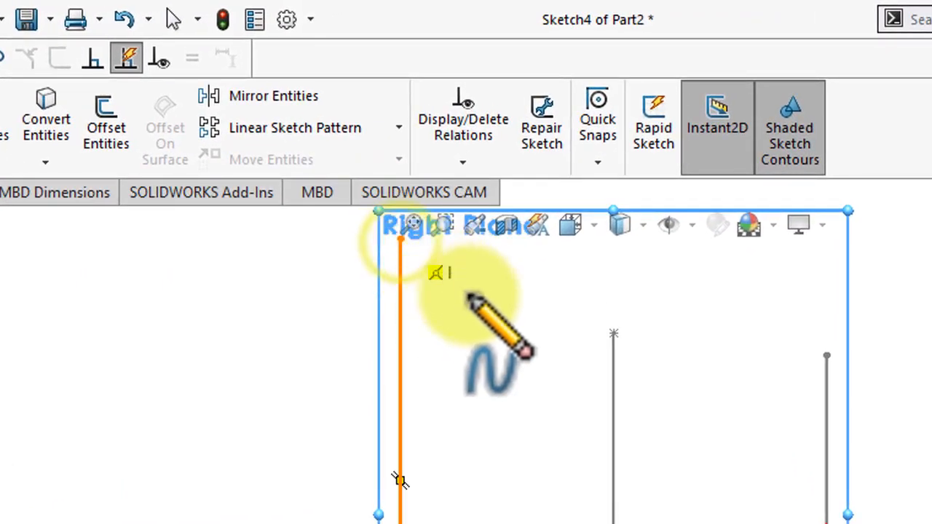
{"action": "left_click", "coordinate": [495, 364]}
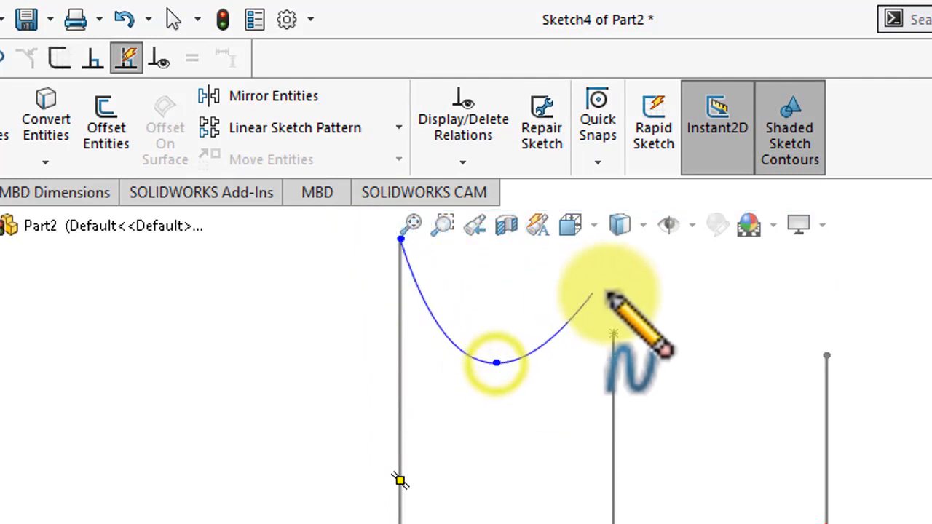
{"action": "left_click", "coordinate": [613, 335]}
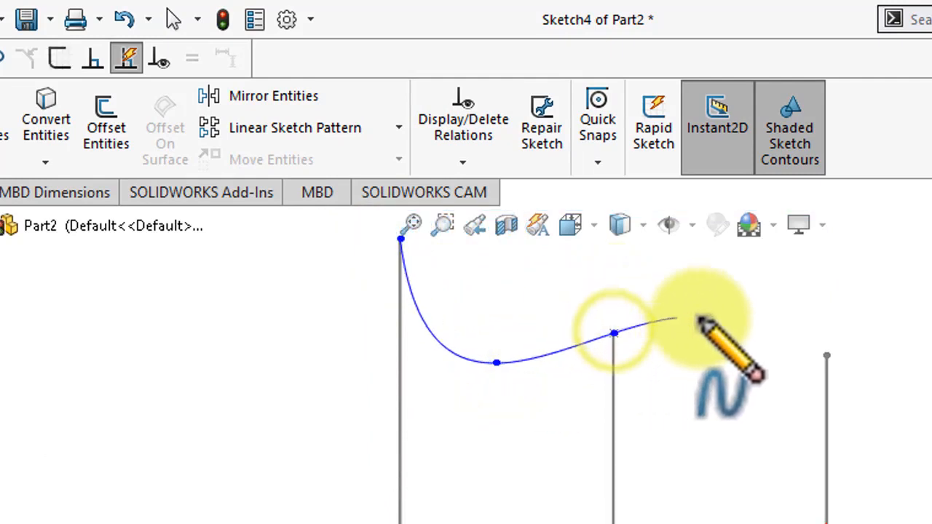
{"action": "left_click", "coordinate": [740, 270]}
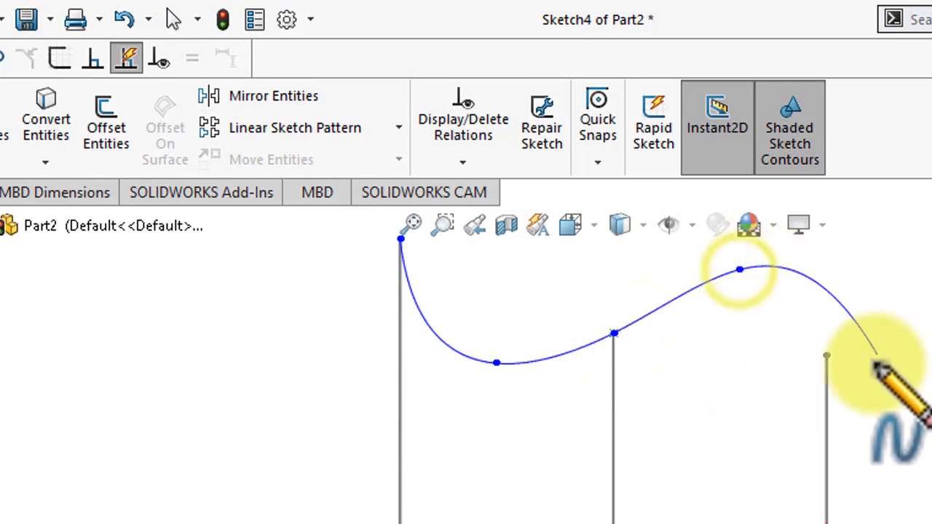
{"action": "double_click", "coordinate": [825, 356]}
{"action": "key", "text": "Escape"}
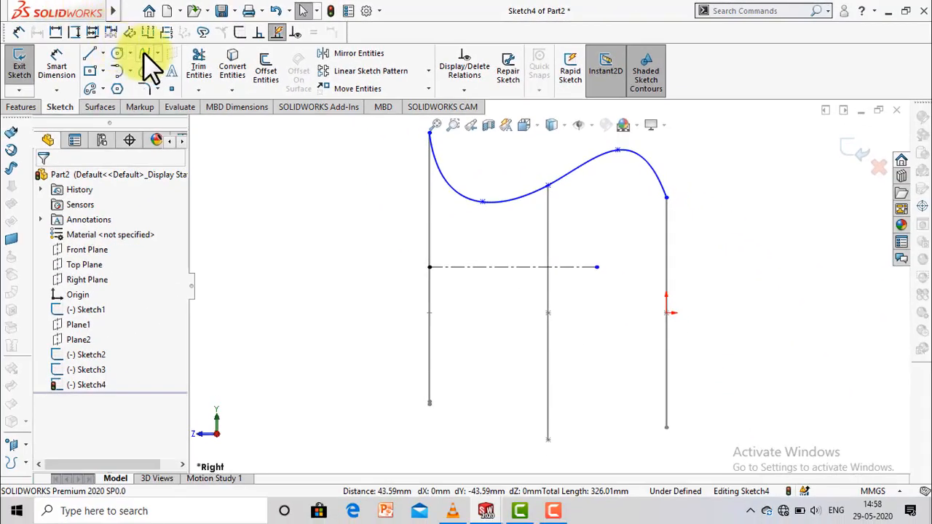
- Sketch a five-point lower spline from the triangle's base through the ellipse's bottom point to the rectangle's lower edge, and finish the sketch
{"action": "left_click", "coordinate": [145, 54]}
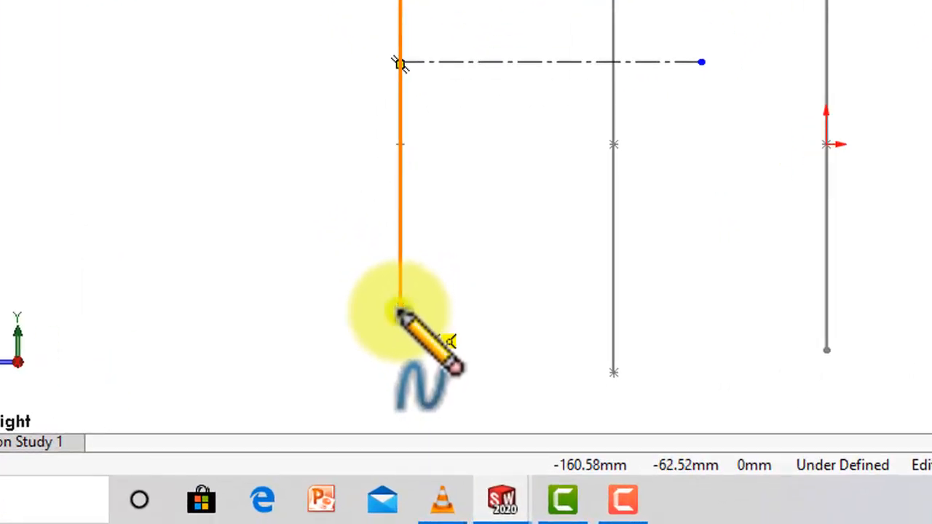
{"action": "left_click", "coordinate": [399, 313]}
{"action": "left_click", "coordinate": [482, 360]}
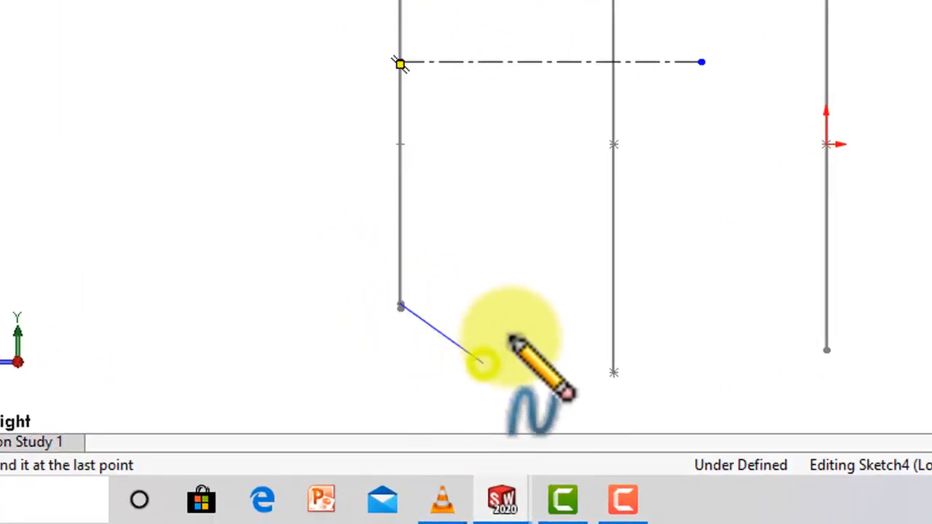
{"action": "left_click", "coordinate": [614, 374]}
{"action": "left_click", "coordinate": [699, 275]}
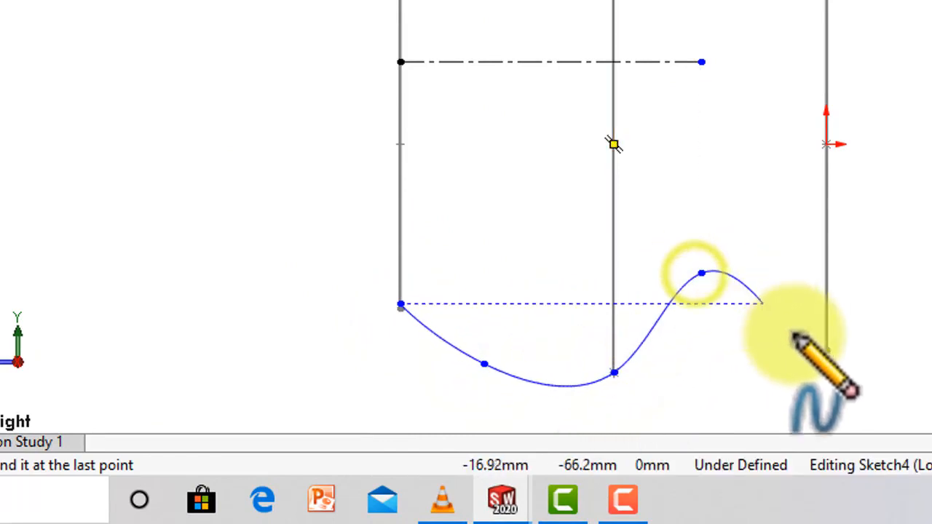
{"action": "left_click", "coordinate": [827, 351]}
{"action": "key", "text": "Escape"}
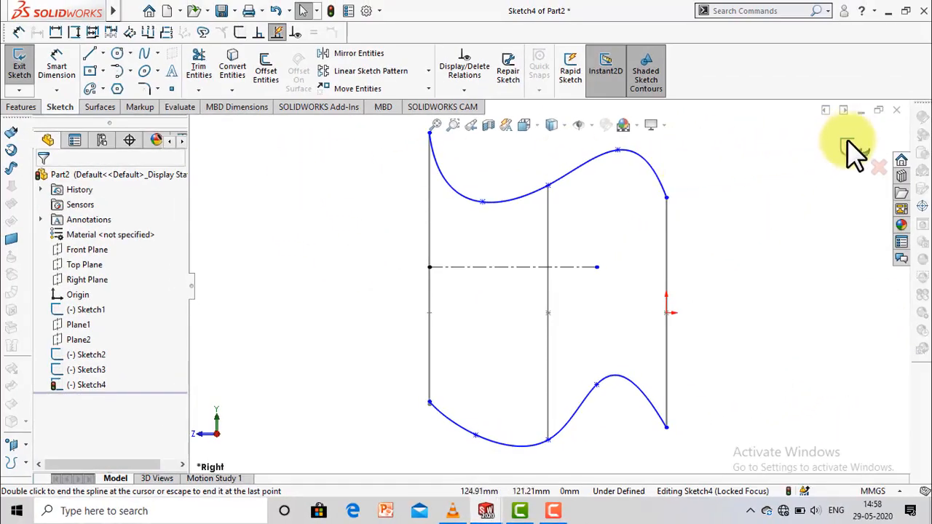
{"action": "left_click", "coordinate": [847, 146]}
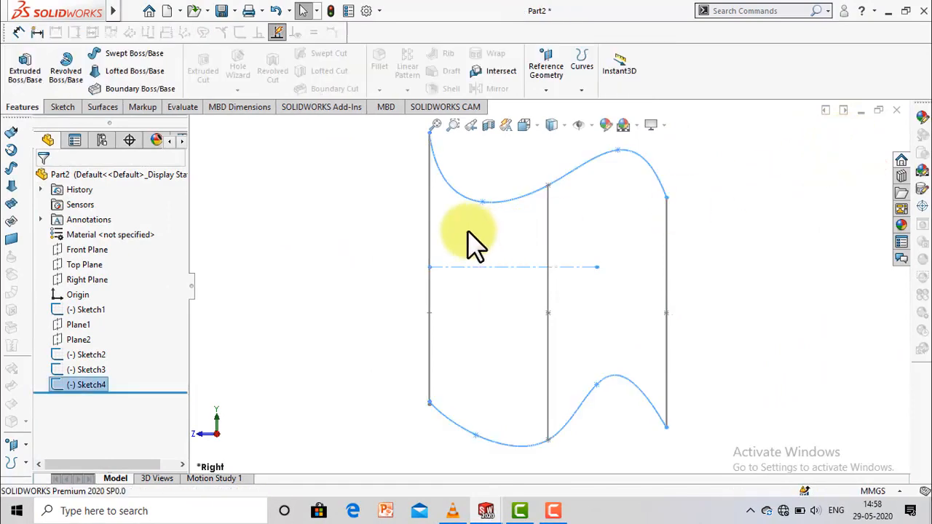
- Begin a Lofted Boss/Base with the rectangle, ellipse and triangle sketches as profiles, in that order
{"action": "left_click", "coordinate": [406, 233]}
{"action": "key", "text": "Right"}
{"action": "key", "text": "Right"}
{"action": "key", "text": "Down"}
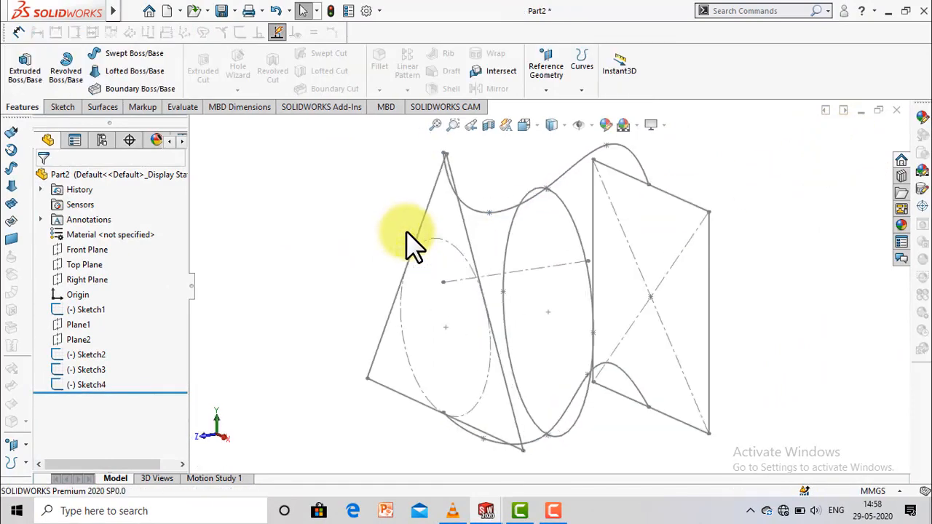
{"action": "key", "text": "Left"}
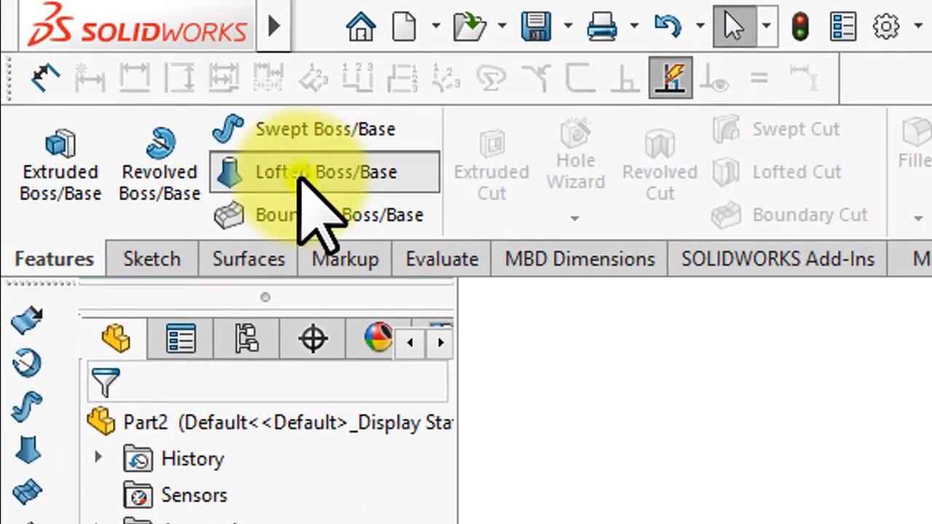
{"action": "left_click", "coordinate": [299, 177]}
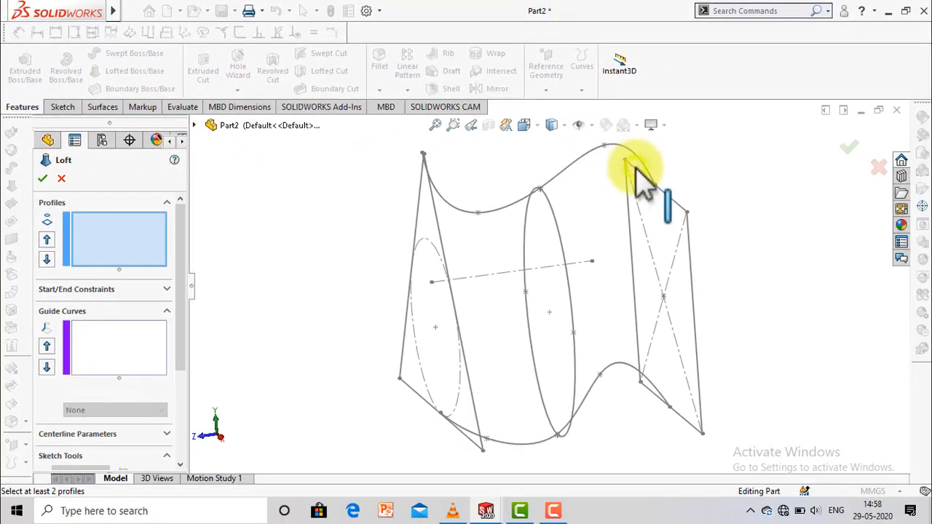
{"action": "left_click", "coordinate": [555, 219]}
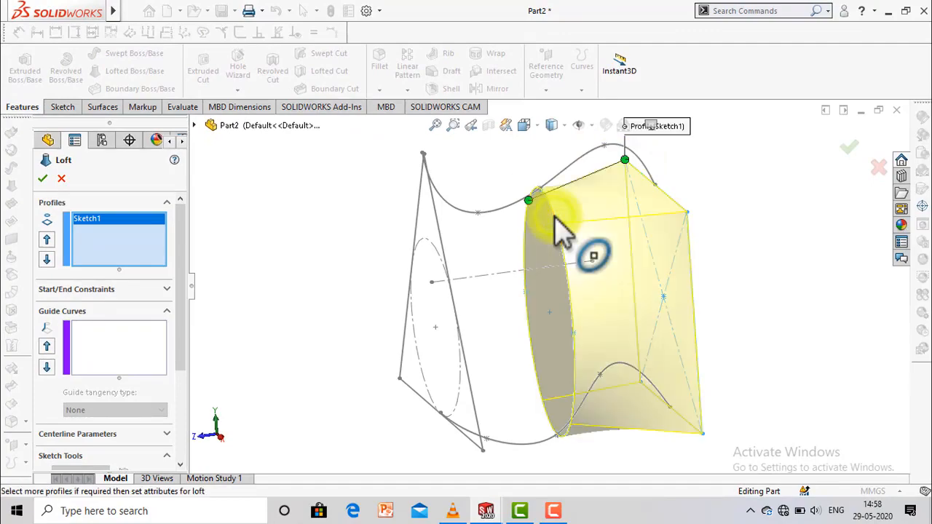
{"action": "left_click", "coordinate": [437, 218]}
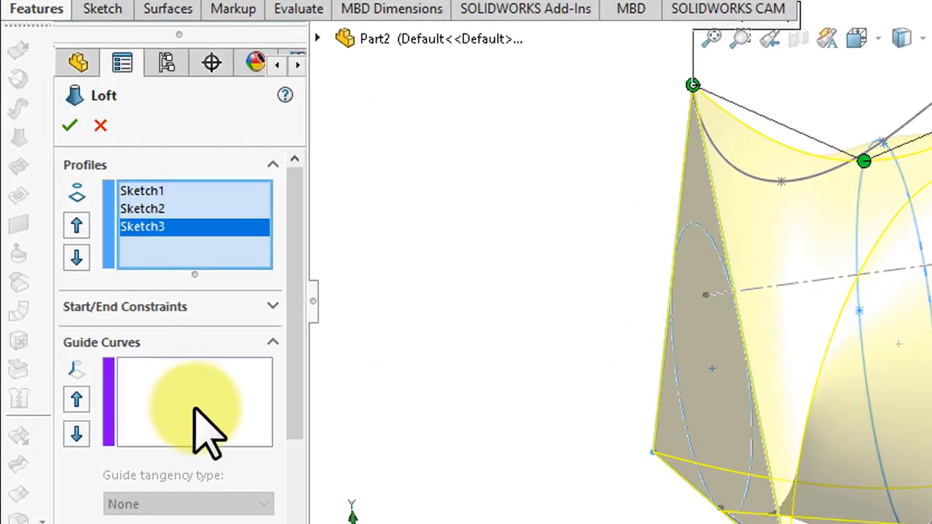
- Add the upper spline as the loft's guide curve with To Next Guide influence and create the solid
{"action": "left_click", "coordinate": [197, 411]}
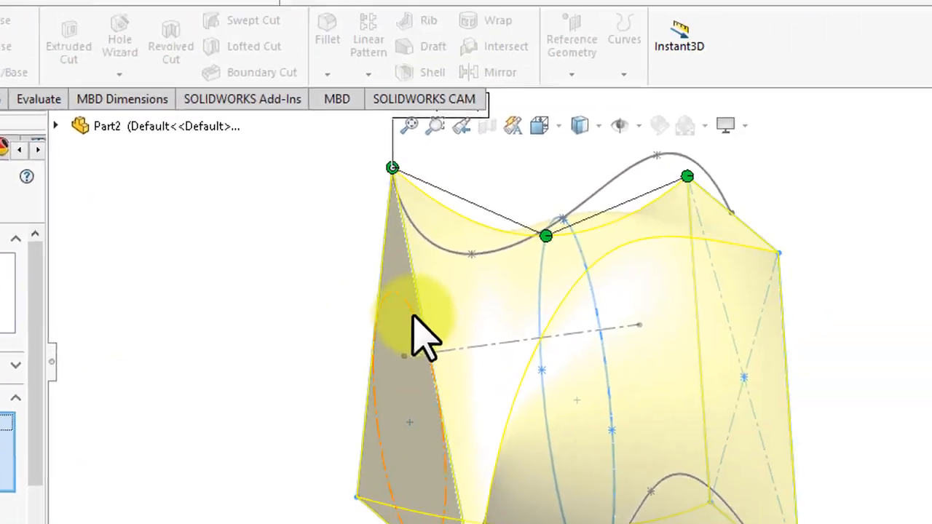
{"action": "left_click", "coordinate": [801, 177]}
{"action": "left_click", "coordinate": [335, 285]}
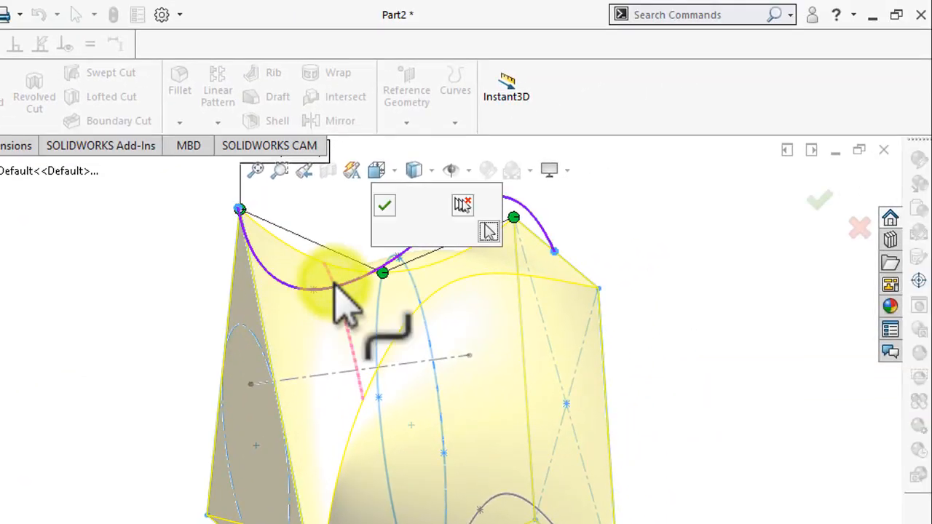
{"action": "left_click", "coordinate": [386, 205]}
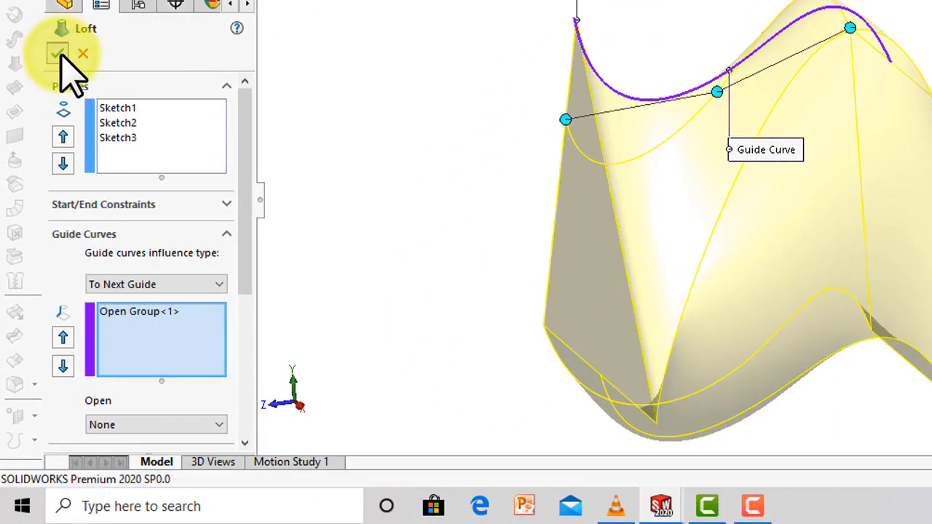
{"action": "left_click", "coordinate": [59, 54]}
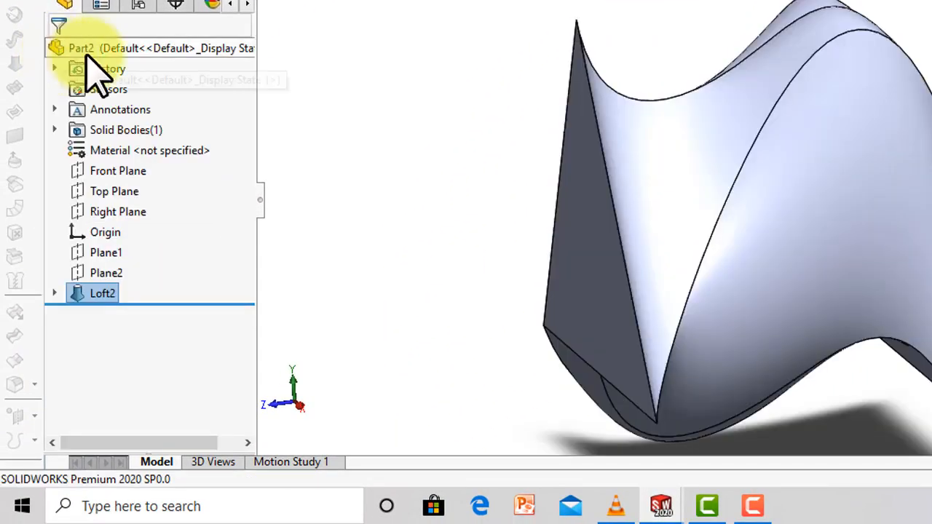
- Examine the guided loft's side surfaces, underside and triangular end face from all around
{"action": "middle_click_drag", "start_coordinate": [451, 71], "coordinate": [452, 71]}
{"action": "scroll", "coordinate": [451, 71], "scroll_direction": "up", "scroll_amount": 3}
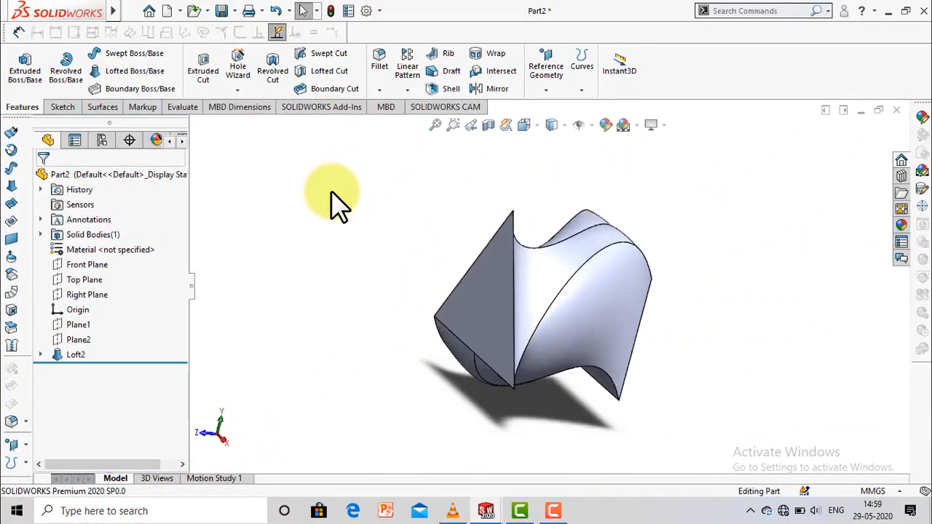
{"action": "key", "text": "Right"}
{"action": "key", "text": "Right"}
{"action": "key", "text": "Right"}
{"action": "key", "text": "Right"}
{"action": "key", "text": "Right"}
{"action": "key", "text": "Right"}
{"action": "key", "text": "Right"}
{"action": "key", "text": "Right"}
{"action": "key", "text": "Right"}
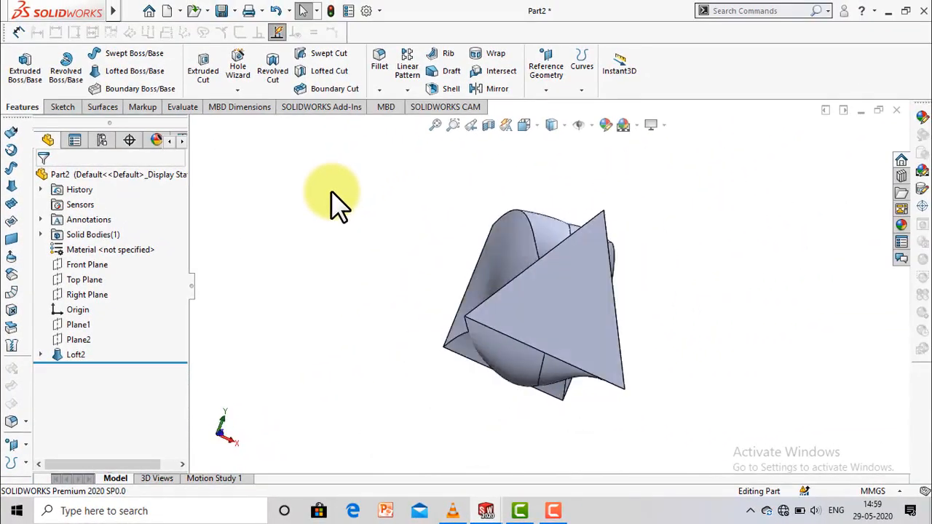
{"action": "key", "text": "Right"}
{"action": "key", "text": "Right"}
{"action": "key", "text": "Right"}
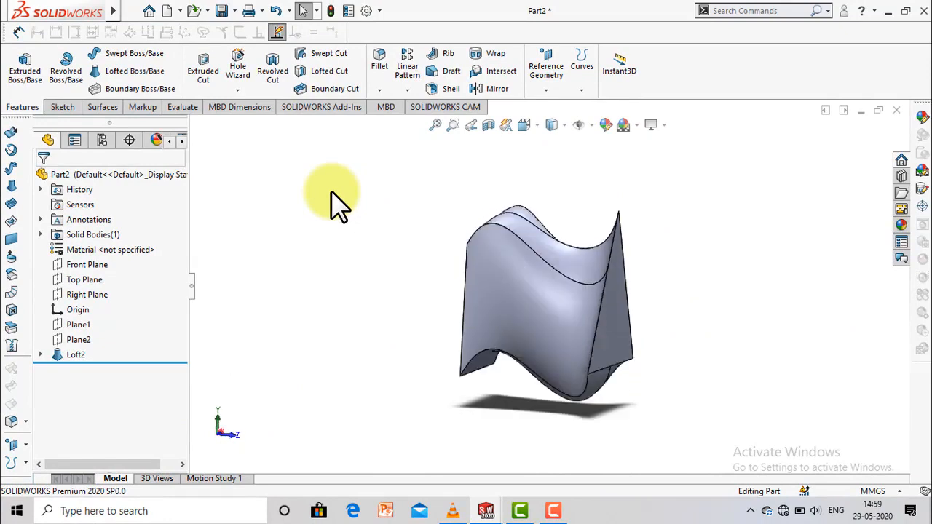
{"action": "key", "text": "Right"}
{"action": "key", "text": "Right"}
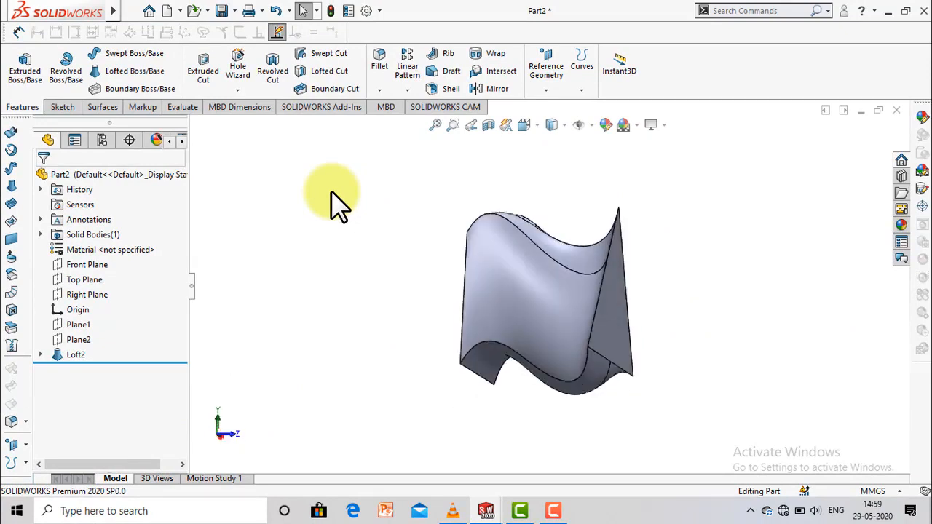
{"action": "key", "text": "Right"}
{"action": "key", "text": "Right"}
{"action": "key", "text": "Right"}
{"action": "key", "text": "Right"}
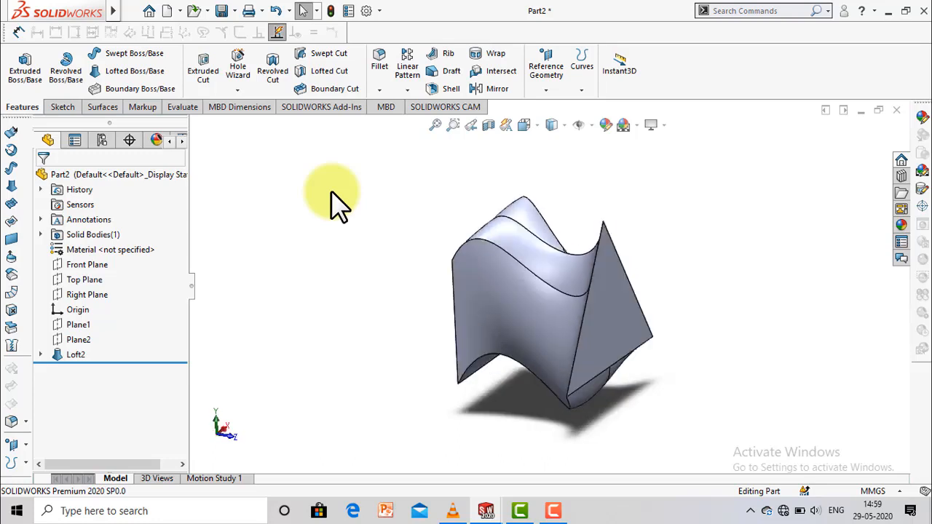
{"action": "key", "text": "Up"}
{"action": "key", "text": "Up"}
{"action": "key", "text": "Up"}
{"action": "key", "text": "Up"}
{"action": "key", "text": "Up"}
{"action": "key", "text": "Up"}
{"action": "key", "text": "Up"}
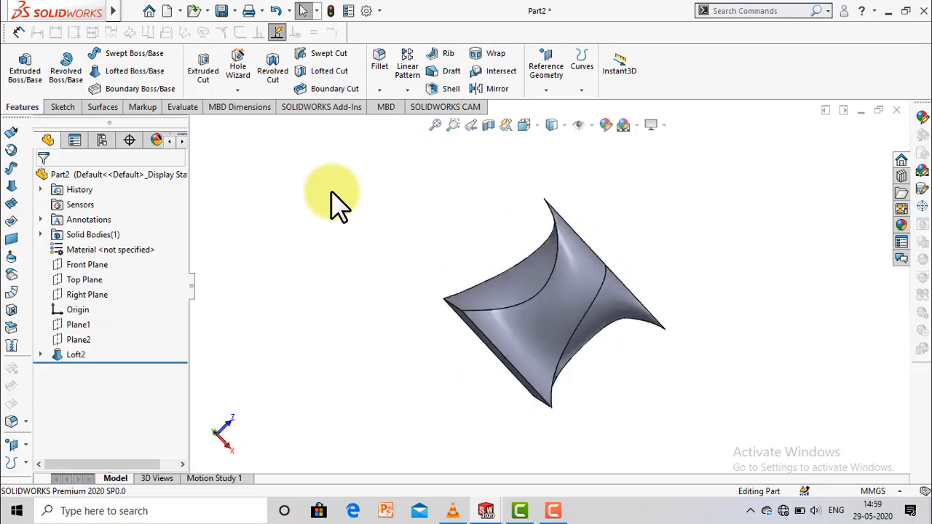
{"action": "key", "text": "Up"}
{"action": "key", "text": "Up"}
{"action": "key", "text": "Up"}
{"action": "key", "text": "Up"}
{"action": "key", "text": "Up"}
{"action": "key", "text": "Up"}
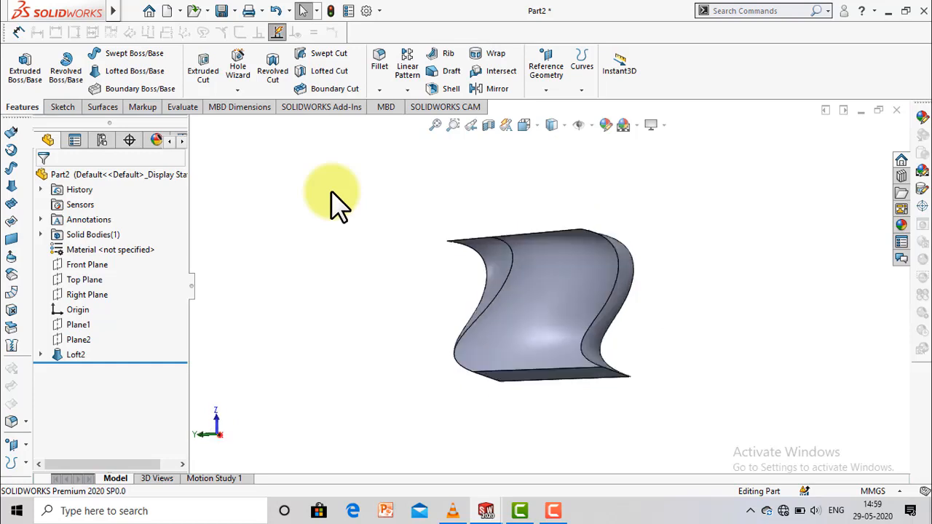
{"action": "key", "text": "Left"}
{"action": "key", "text": "Left"}
{"action": "key", "text": "Left"}
{"action": "key", "text": "Left"}
{"action": "key", "text": "Left"}
{"action": "key", "text": "Left"}
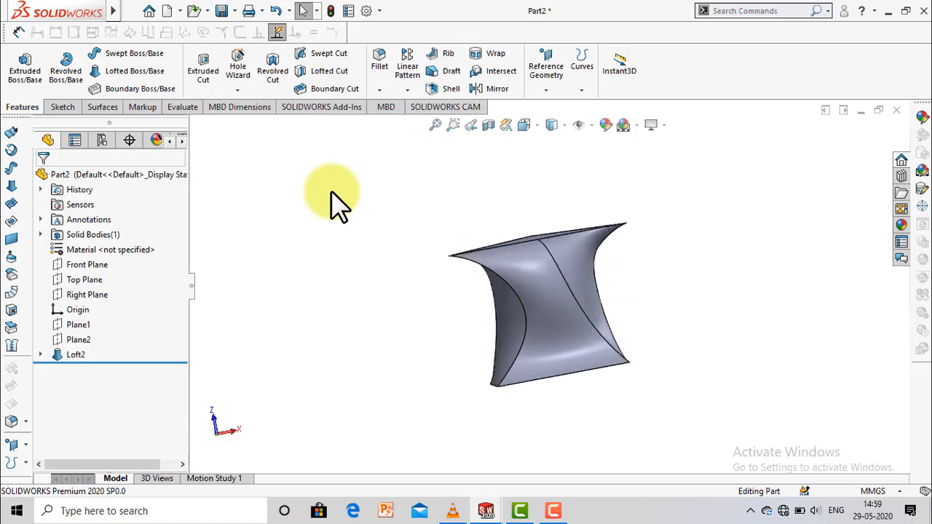
{"action": "key", "text": "Up"}
{"action": "key", "text": "Up"}
{"action": "key", "text": "Up"}
{"action": "key", "text": "Up"}
{"action": "key", "text": "Up"}
{"action": "key", "text": "Up"}
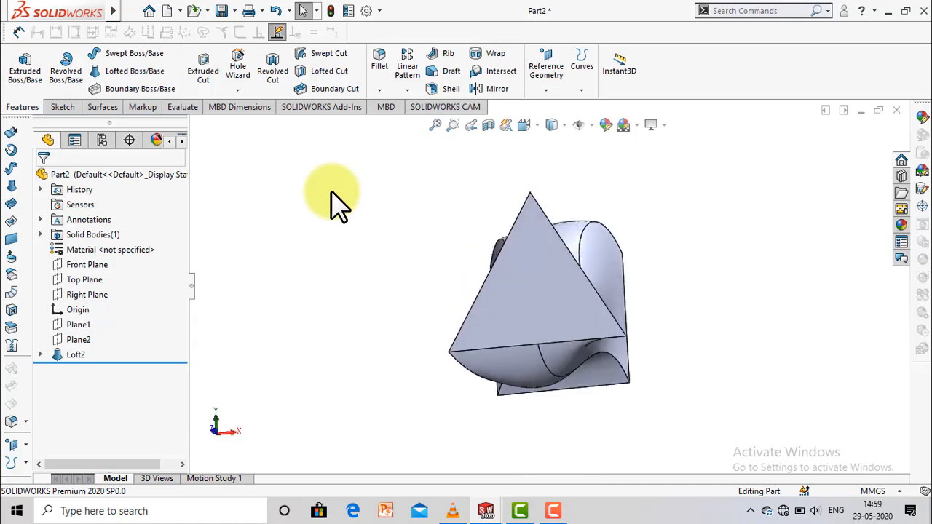
{"action": "key", "text": "Down"}
{"action": "key", "text": "Right"}
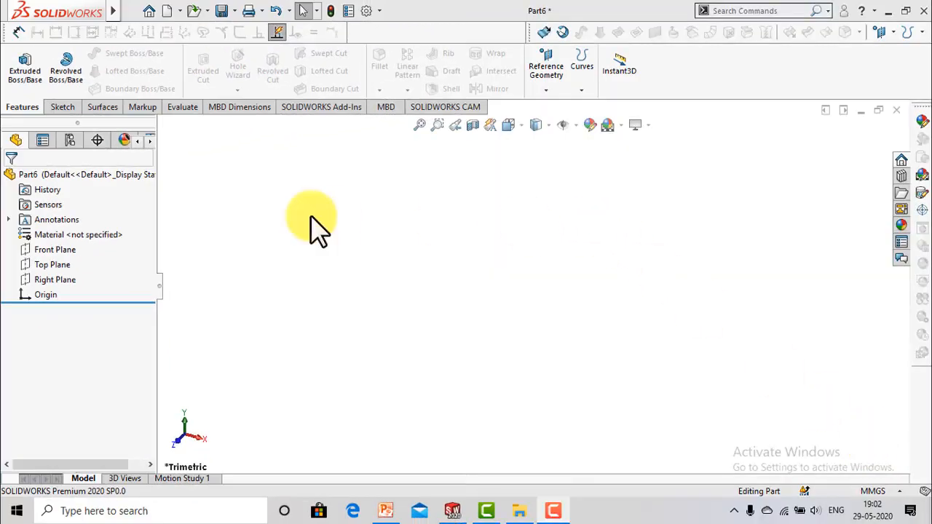
- Sketch a center rectangle about 177 mm by 109 mm on the Front Plane, centred on the origin
{"action": "left_click", "coordinate": [63, 251]}
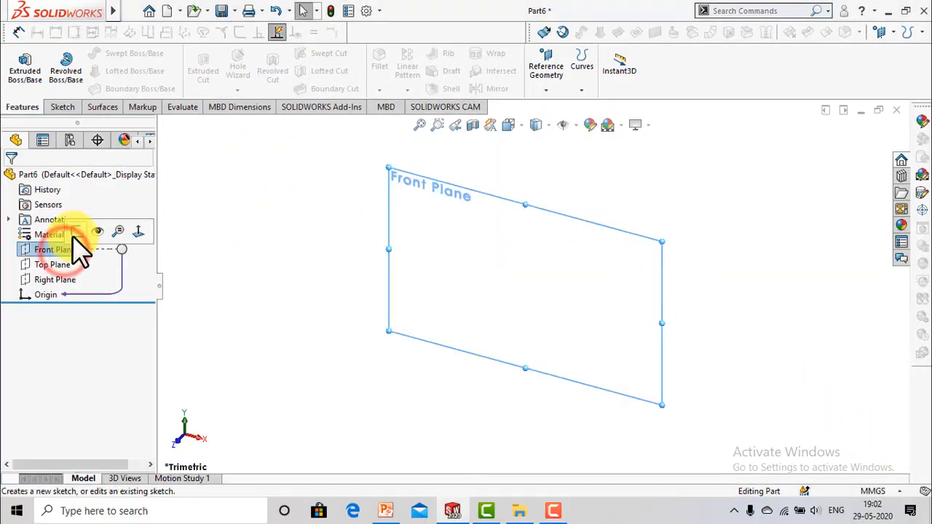
{"action": "left_click", "coordinate": [73, 232]}
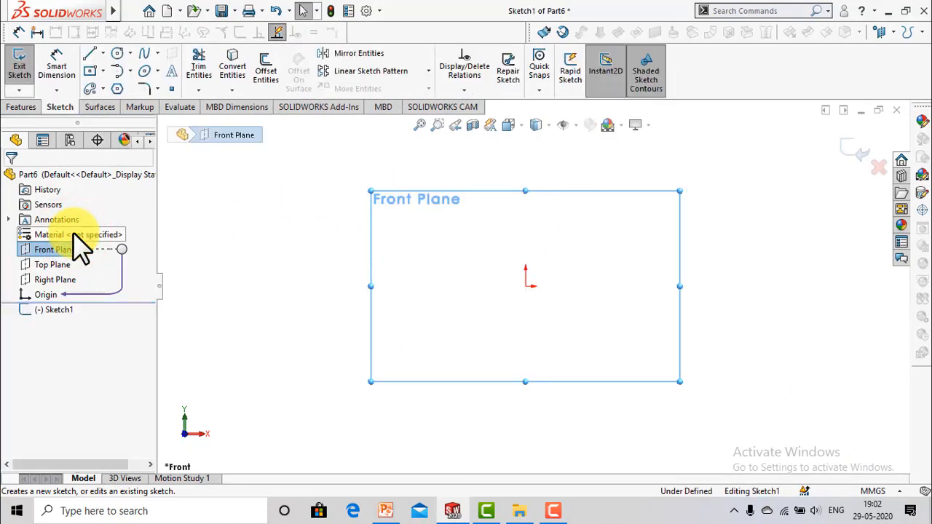
{"action": "left_click", "coordinate": [91, 70]}
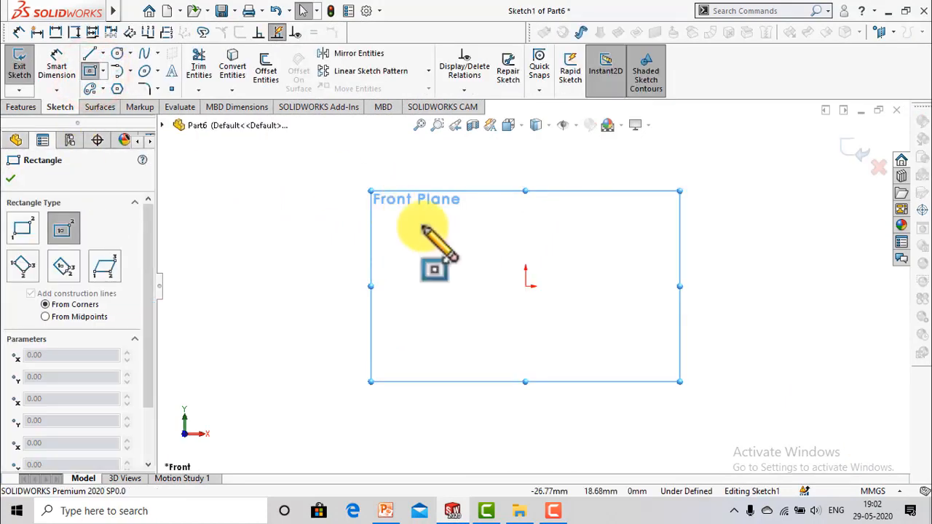
{"action": "left_click", "coordinate": [525, 286]}
{"action": "left_click", "coordinate": [679, 381]}
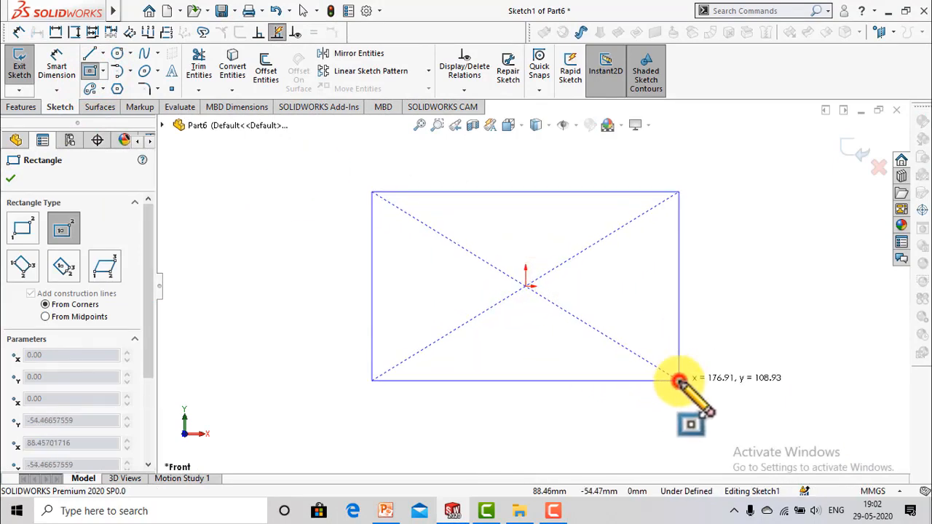
{"action": "key", "text": "Escape"}
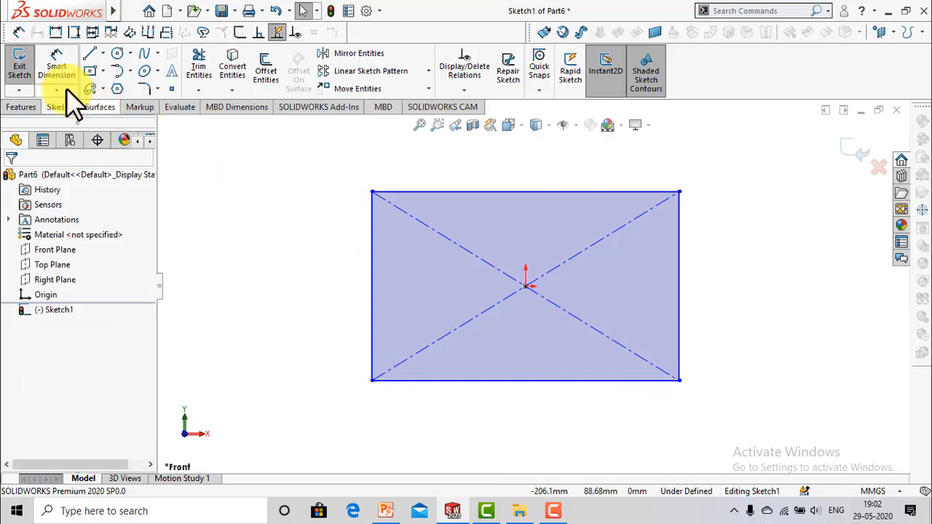
- Dimension the rectangle to 100 mm wide and 60 mm high
{"action": "left_click", "coordinate": [57, 70]}
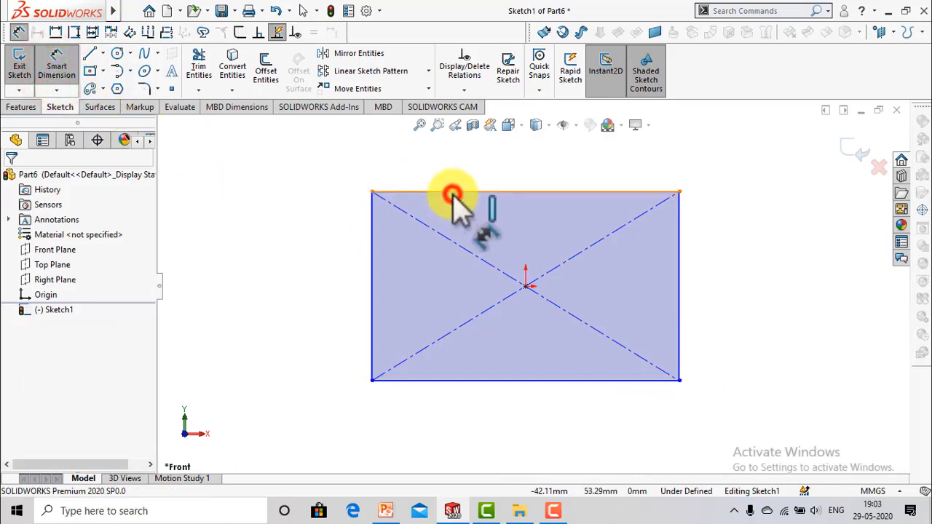
{"action": "left_click", "coordinate": [453, 196]}
{"action": "left_click", "coordinate": [282, 186]}
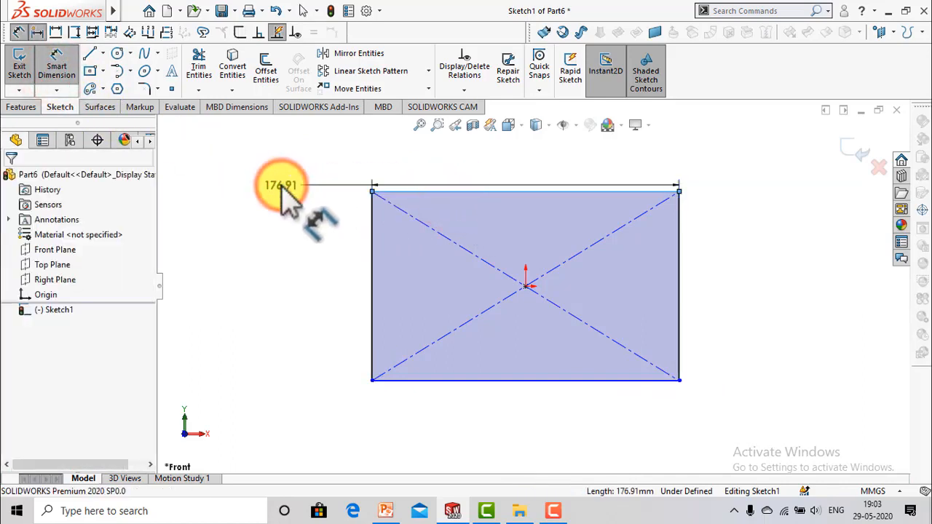
{"action": "type", "text": "100"}
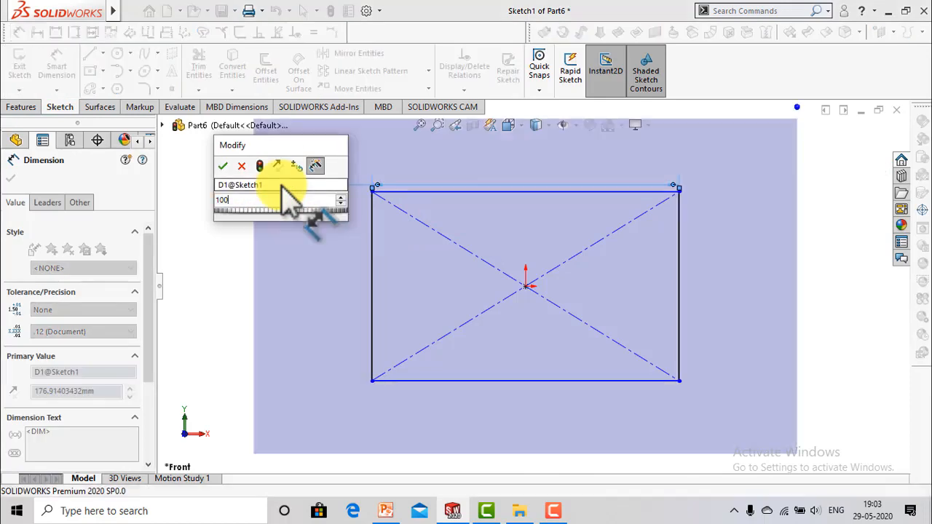
{"action": "key", "text": "Return"}
{"action": "left_click", "coordinate": [370, 217]}
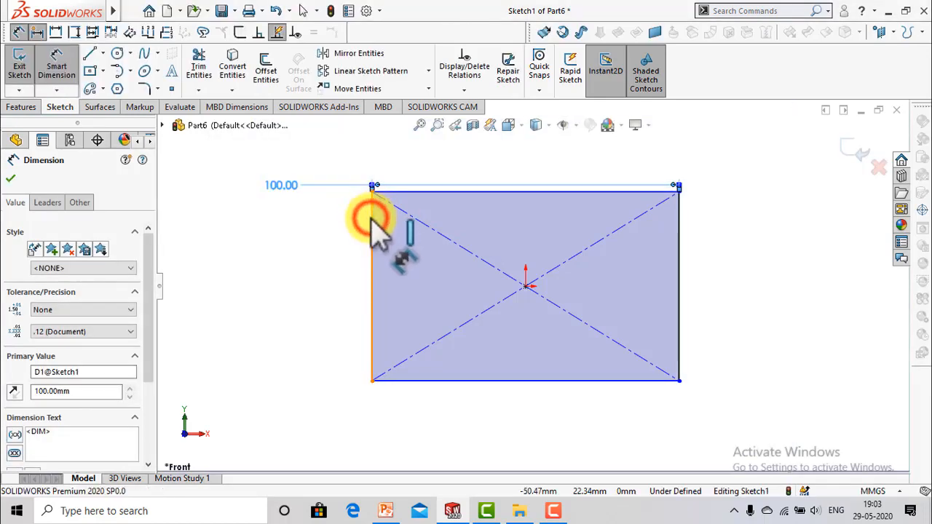
{"action": "left_click", "coordinate": [262, 163]}
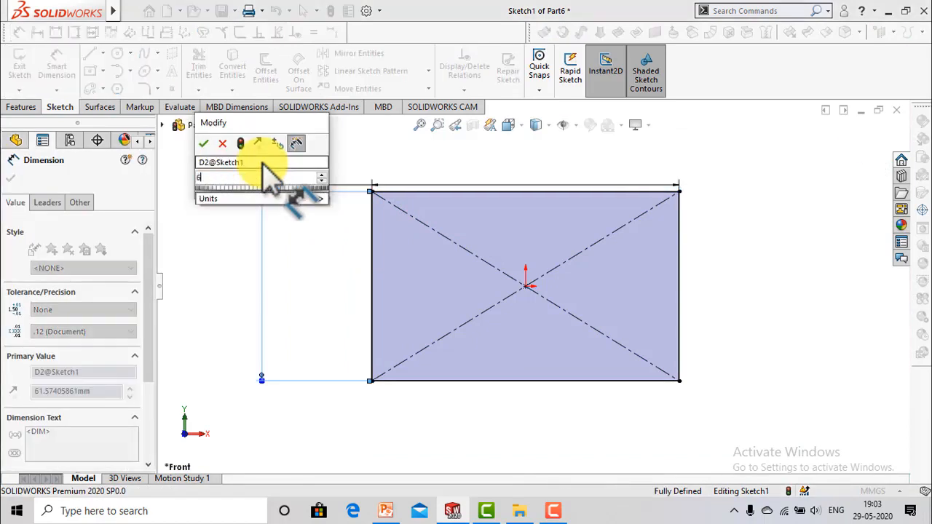
{"action": "key", "text": "Return"}
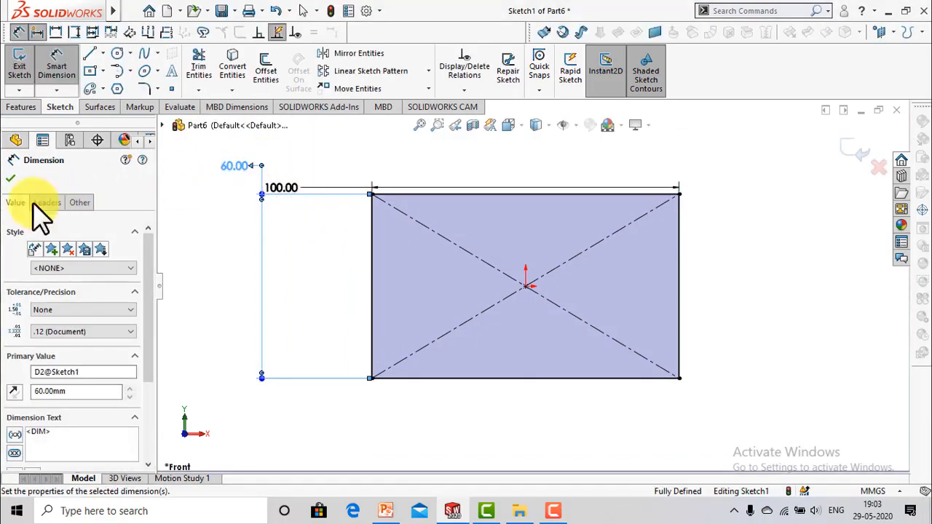
{"action": "left_click", "coordinate": [10, 180]}
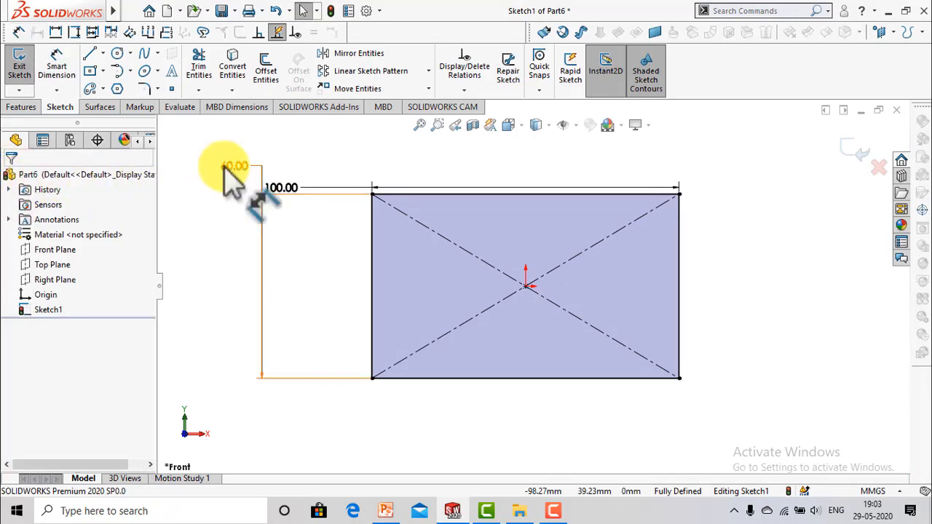
- Extrude the rectangle into a block 50 mm deep using the Mid Plane end condition
{"action": "left_click", "coordinate": [22, 107]}
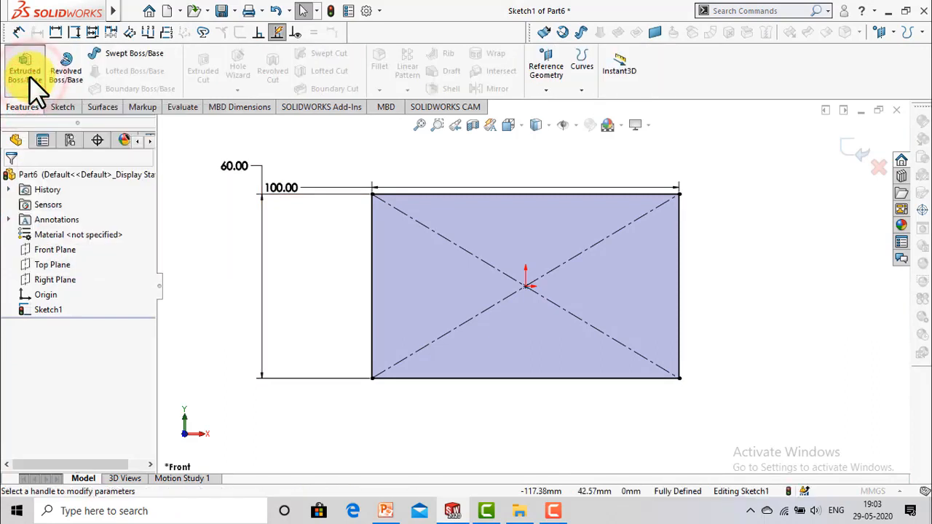
{"action": "left_click", "coordinate": [29, 75]}
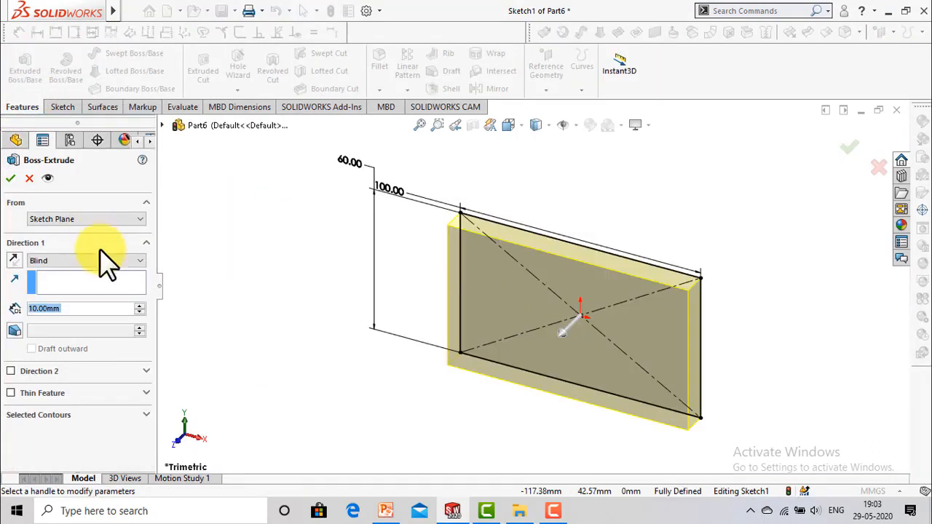
{"action": "left_click", "coordinate": [102, 260]}
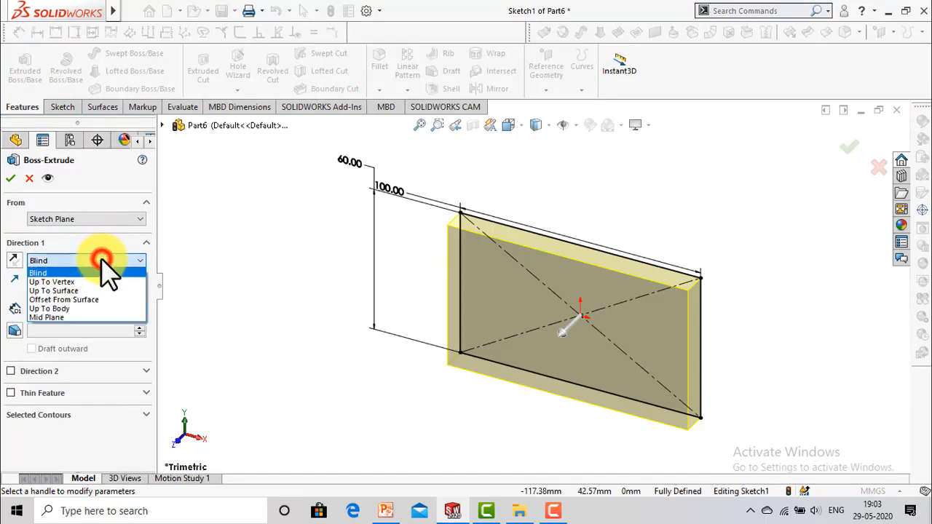
{"action": "left_click", "coordinate": [81, 318]}
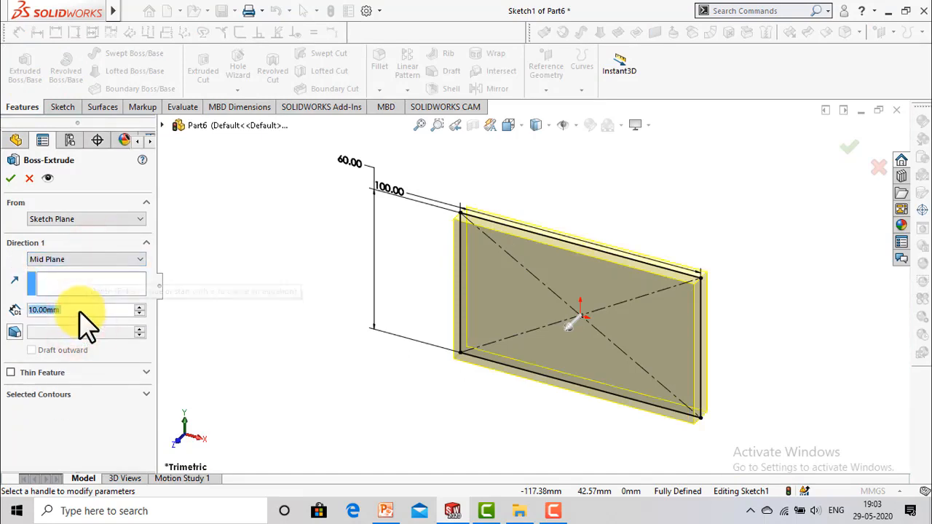
{"action": "left_click", "coordinate": [82, 310]}
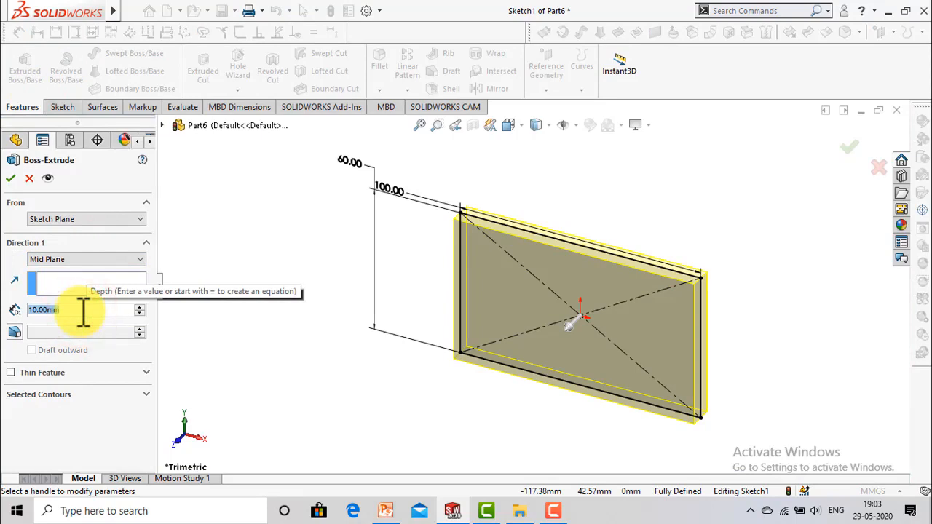
{"action": "type", "text": "50"}
{"action": "key", "text": "Return"}
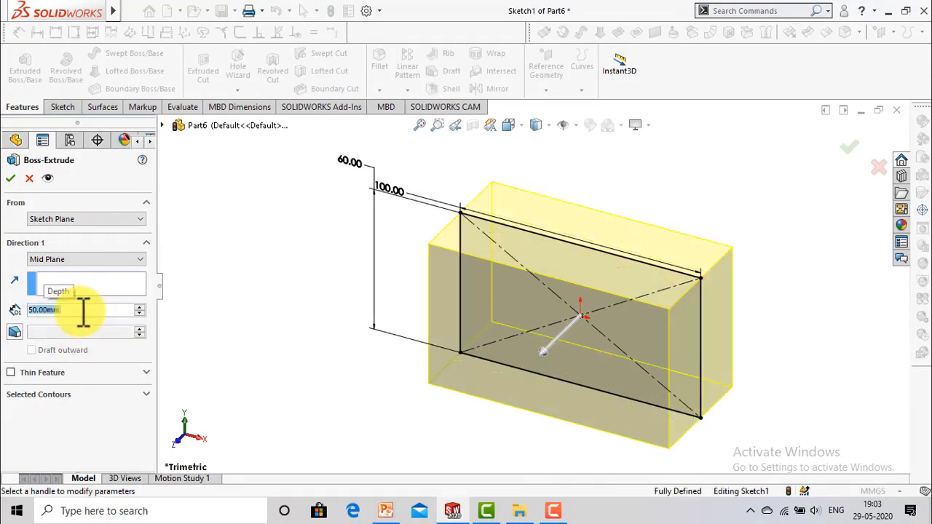
{"action": "left_click", "coordinate": [12, 179]}
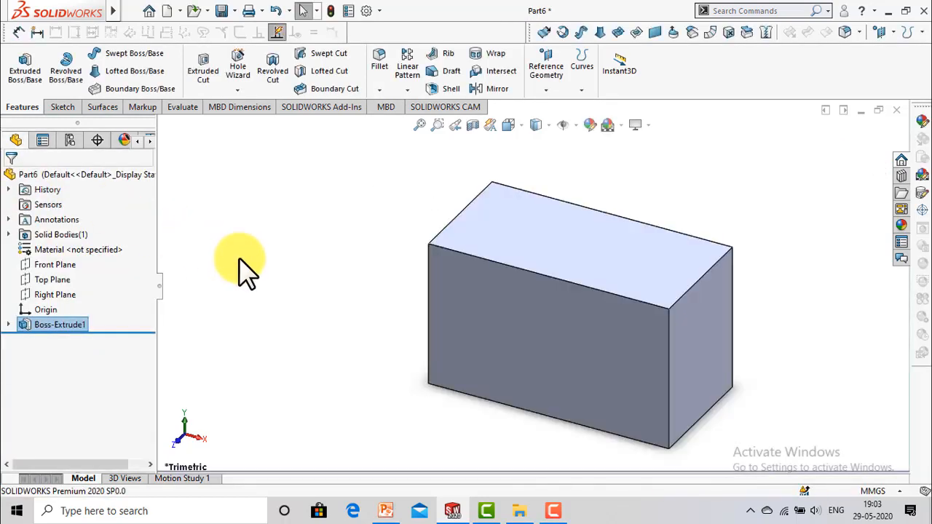
- Begin a Fillet with a 5 mm radius and select the block's whole front face as the item to fillet
{"action": "left_click", "coordinate": [241, 263]}
{"action": "key", "text": "ctrl+1"}
{"action": "middle_click_drag", "start_coordinate": [240, 259], "coordinate": [240, 259]}
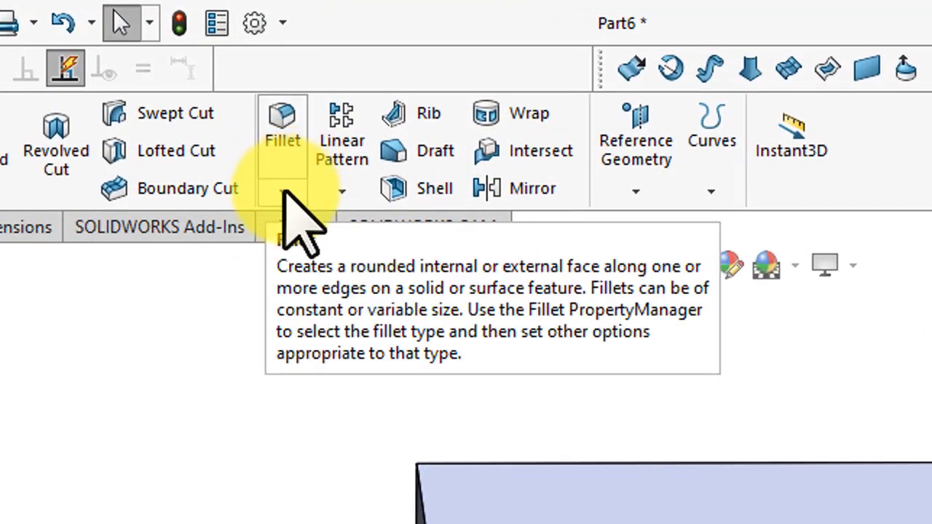
{"action": "left_click", "coordinate": [284, 190]}
{"action": "left_click", "coordinate": [292, 223]}
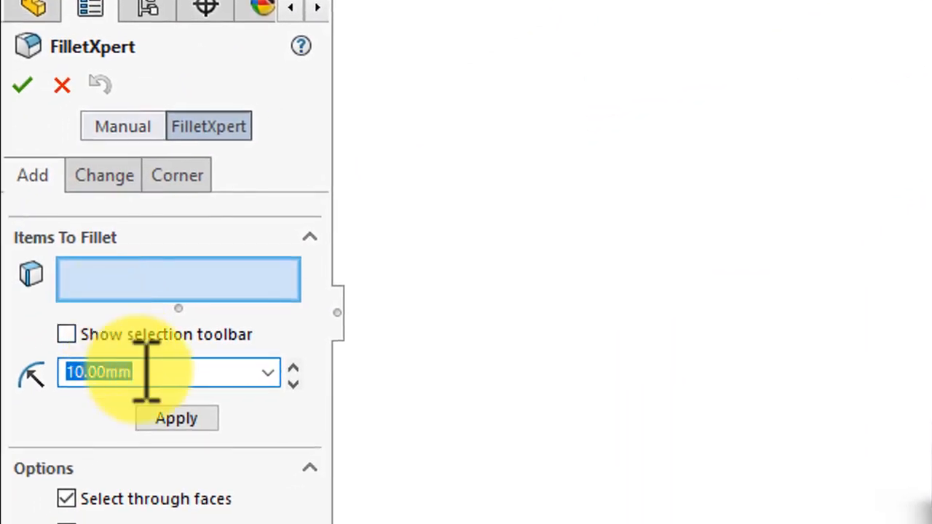
{"action": "double_click", "coordinate": [139, 371]}
{"action": "type", "text": "5"}
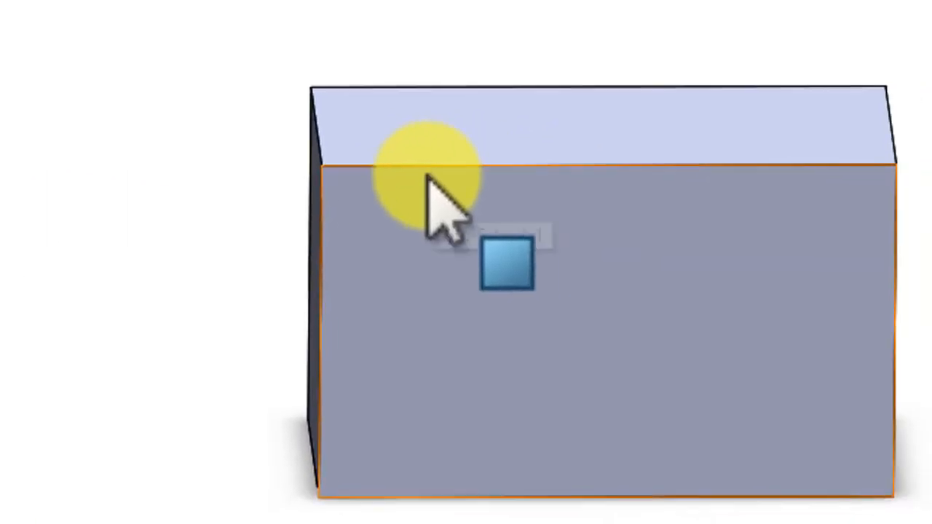
{"action": "left_click", "coordinate": [440, 272]}
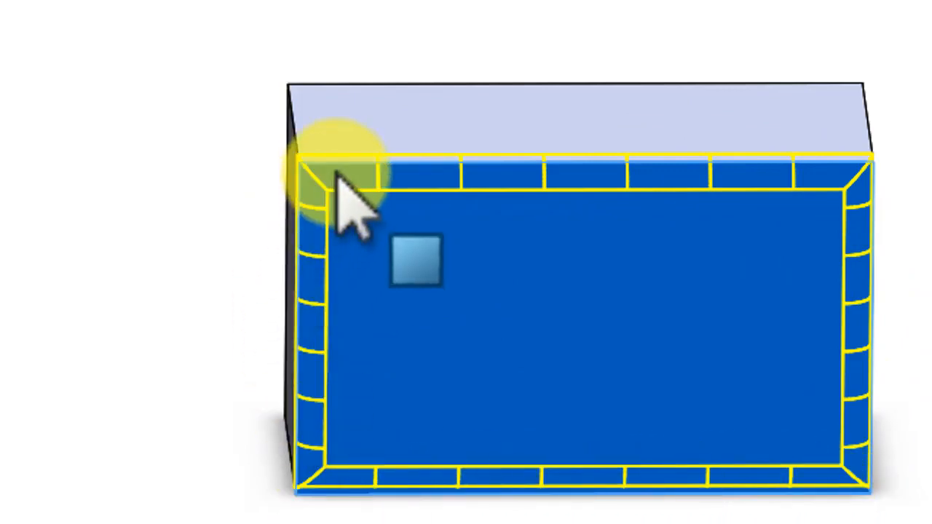
- Clear the fillet's face selection and pick the front face's upper edge and adjoining left vertical edge instead
{"action": "right_click", "coordinate": [153, 275]}
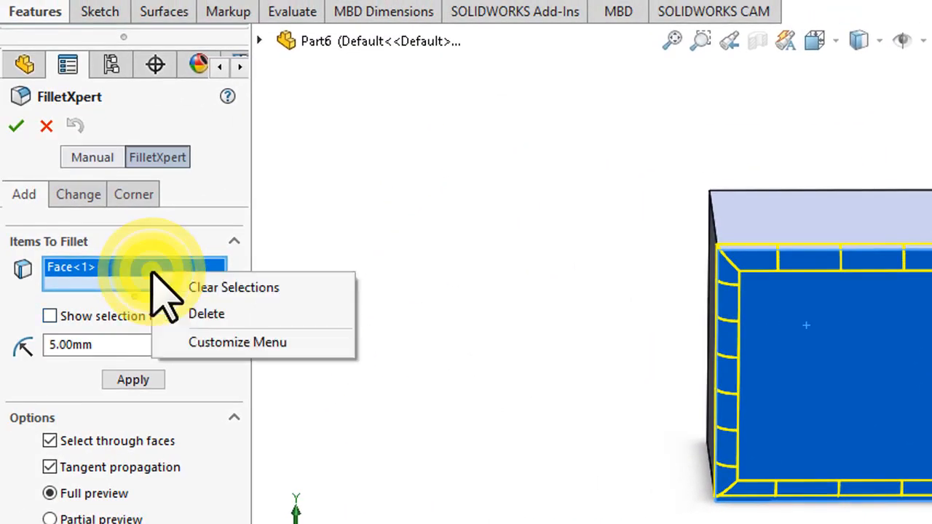
{"action": "left_click", "coordinate": [183, 288]}
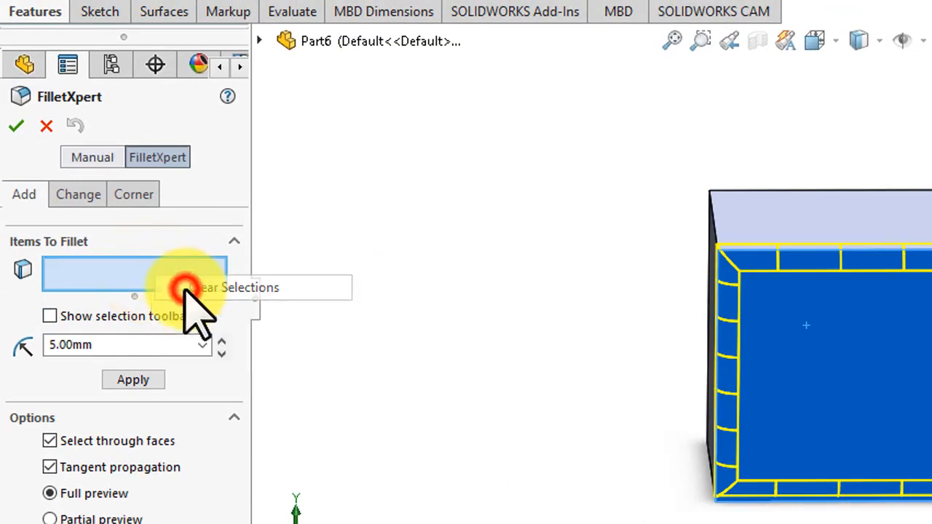
{"action": "left_click", "coordinate": [799, 252]}
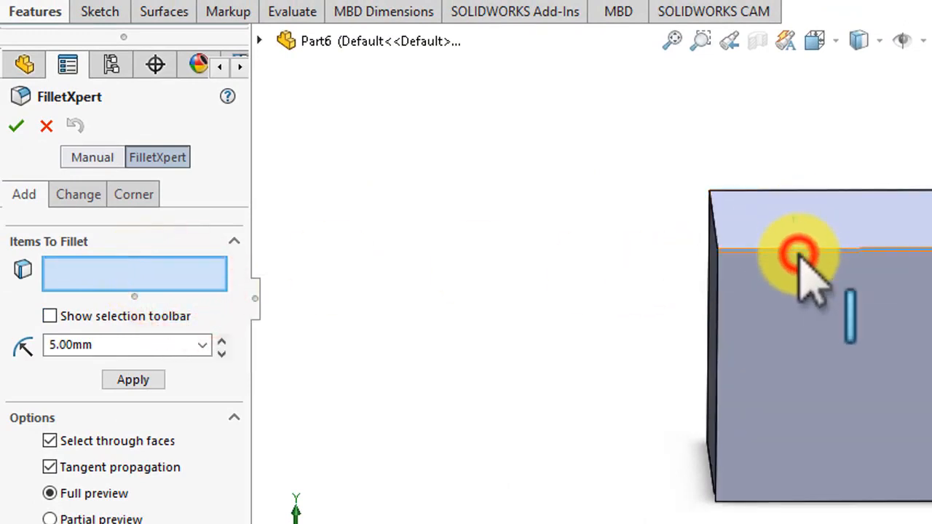
{"action": "left_click", "coordinate": [718, 316]}
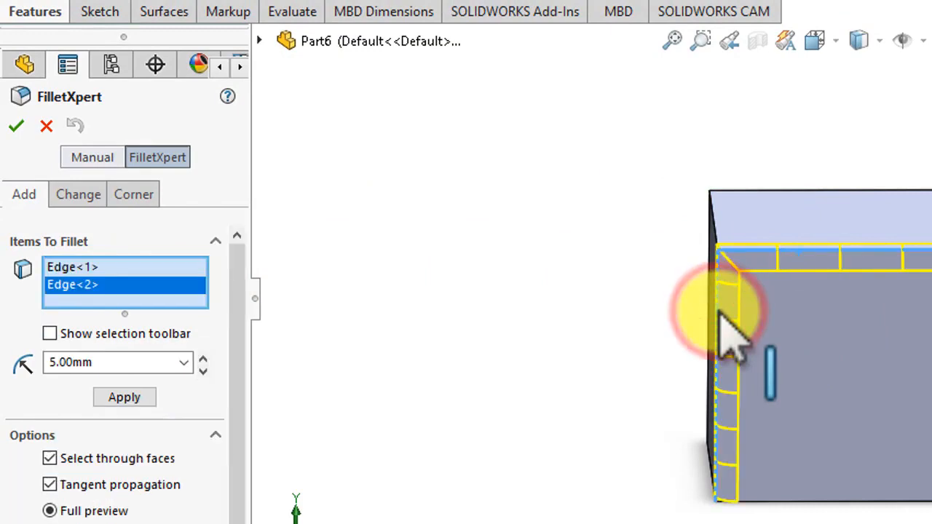
- Add the block's top, left end and front faces plus the hidden rear vertical edge to the fillet selection
{"action": "left_click", "coordinate": [589, 259]}
{"action": "key", "text": "Right"}
{"action": "key", "text": "Right"}
{"action": "key", "text": "Right"}
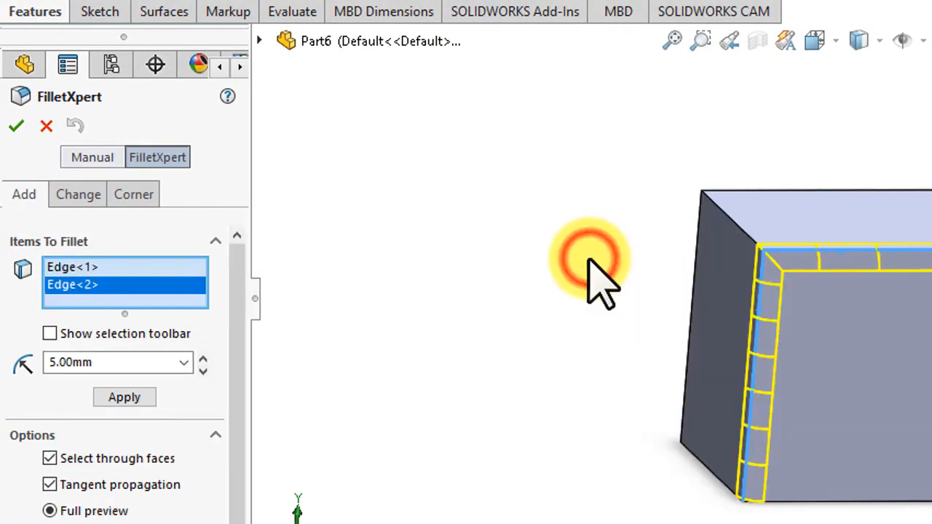
{"action": "key", "text": "Down"}
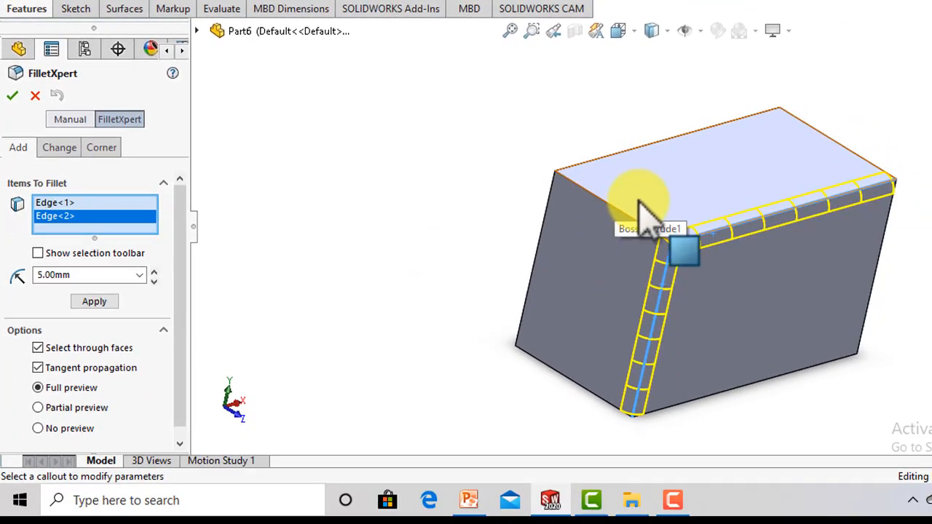
{"action": "left_click", "coordinate": [843, 263]}
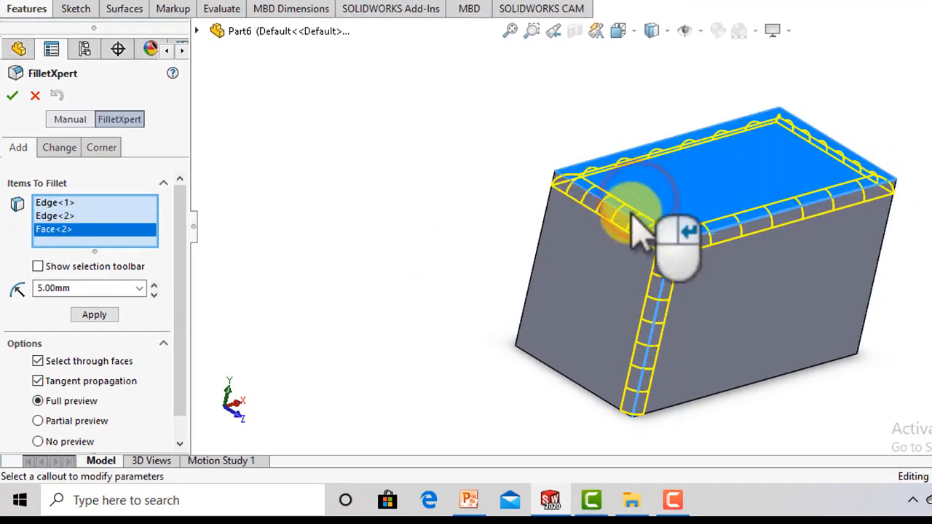
{"action": "left_click", "coordinate": [606, 256]}
{"action": "left_click", "coordinate": [745, 269]}
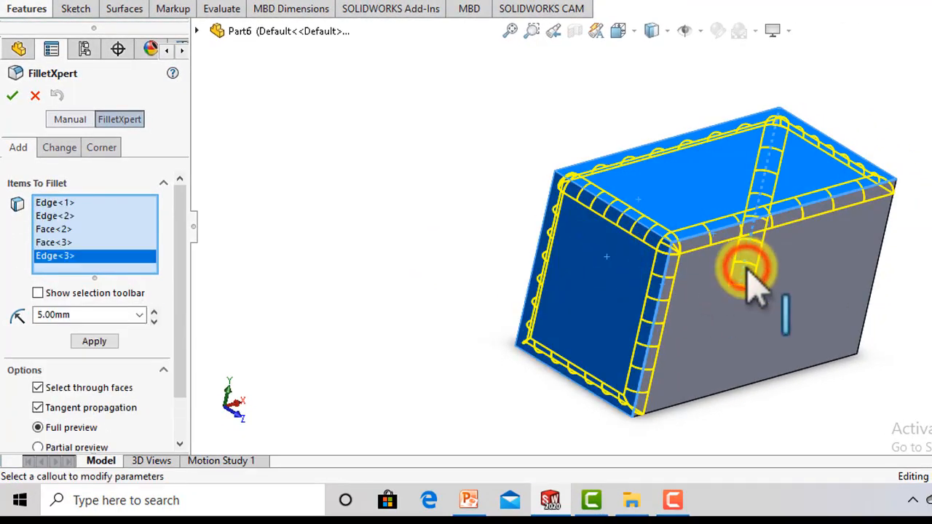
{"action": "left_click", "coordinate": [733, 317]}
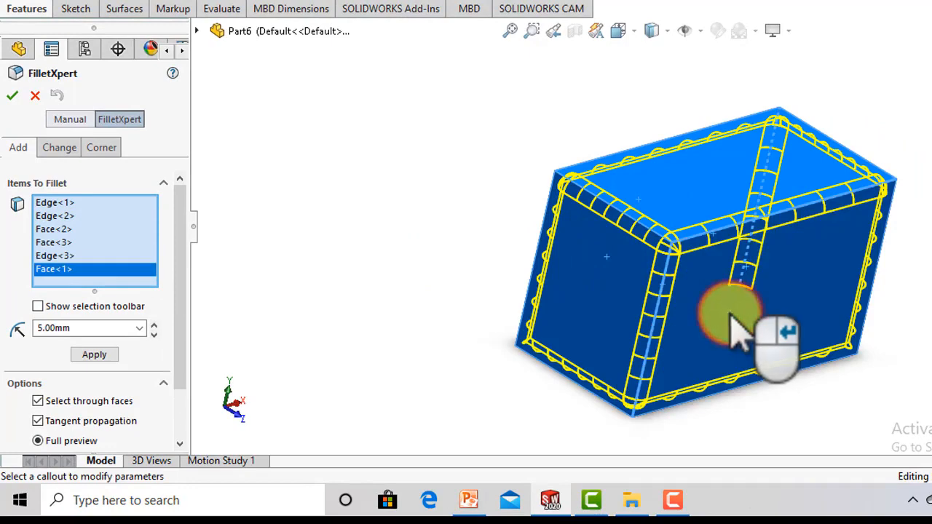
- Examine the fillet preview on the block's far end, rear side and underside
{"action": "key", "text": "Left"}
{"action": "key", "text": "Left"}
{"action": "key", "text": "Left"}
{"action": "key", "text": "Left"}
{"action": "key", "text": "Left"}
{"action": "key", "text": "Left"}
{"action": "key", "text": "Left"}
{"action": "key", "text": "Left"}
{"action": "key", "text": "Left"}
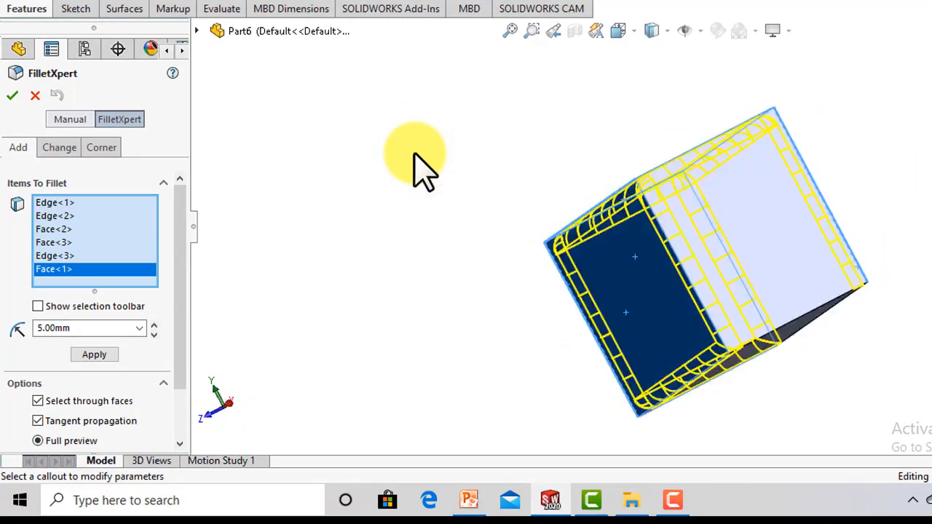
{"action": "key", "text": "Left"}
{"action": "key", "text": "Left"}
{"action": "key", "text": "Left"}
{"action": "key", "text": "Left"}
{"action": "key", "text": "Left"}
{"action": "key", "text": "Left"}
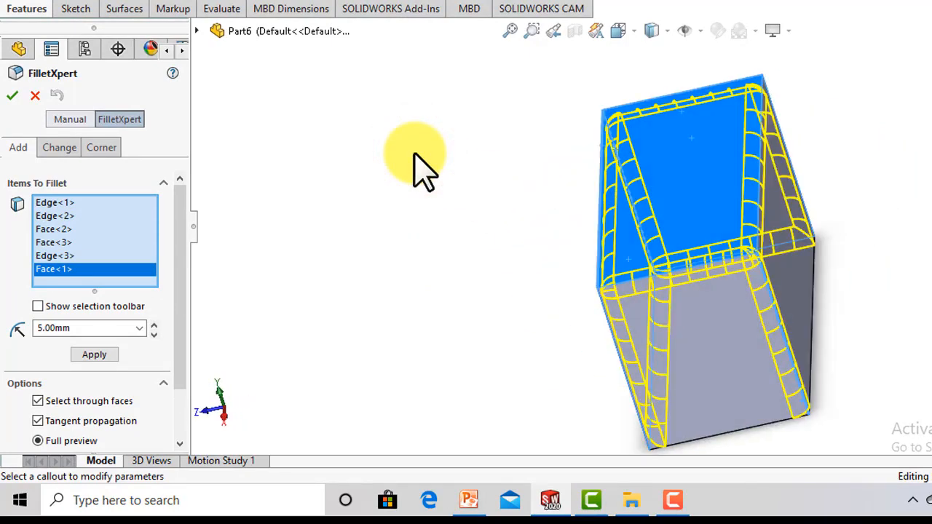
{"action": "key", "text": "Up"}
{"action": "key", "text": "Up"}
{"action": "key", "text": "Up"}
{"action": "key", "text": "Up"}
{"action": "key", "text": "Up"}
{"action": "key", "text": "Up"}
{"action": "key", "text": "Up"}
{"action": "key", "text": "Up"}
{"action": "key", "text": "Up"}
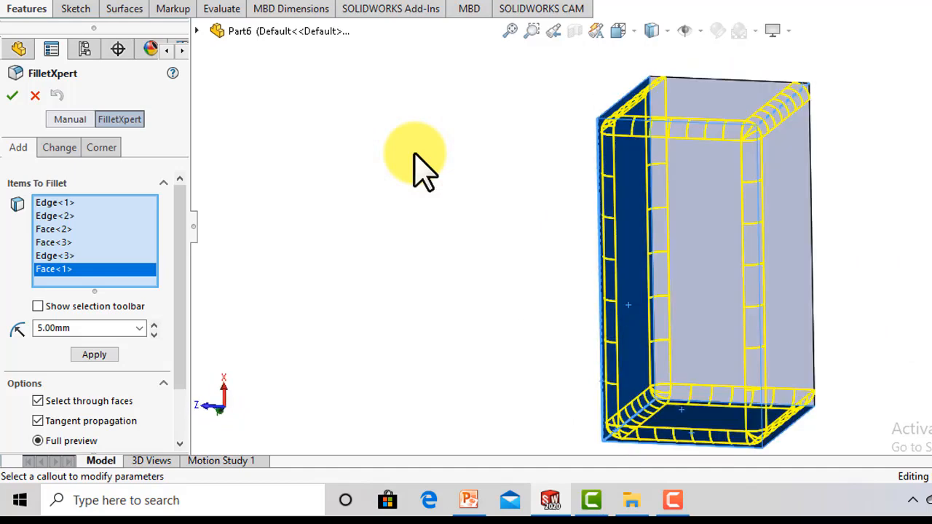
- Apply the 5 mm fillet to the selected edges and faces of the block
{"action": "key", "text": "Right"}
{"action": "key", "text": "Right"}
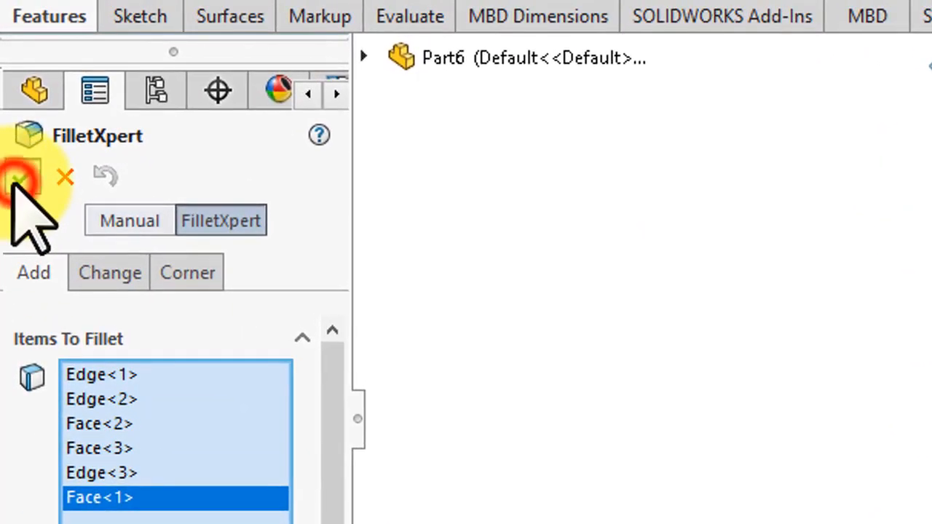
{"action": "left_click", "coordinate": [17, 178]}
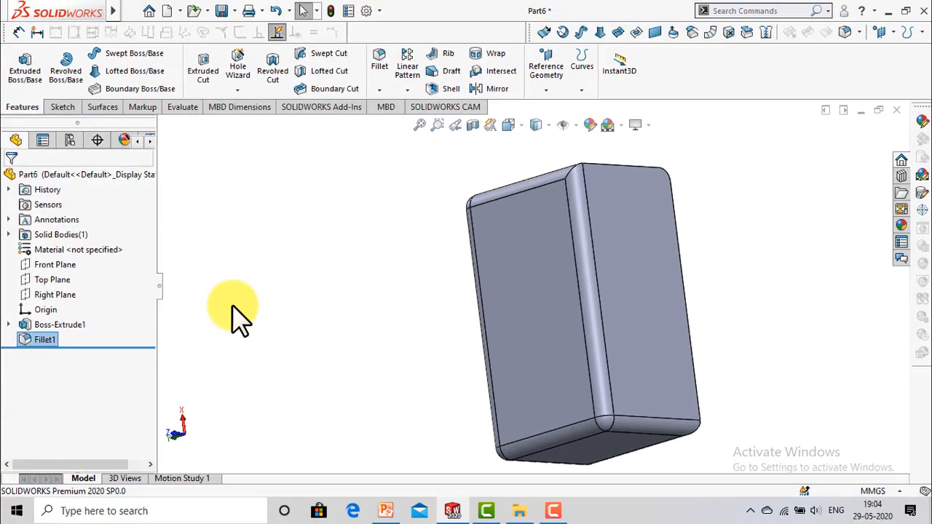
- Examine the filleted block from its sides, ends and top
{"action": "key", "text": "Down"}
{"action": "key", "text": "Down"}
{"action": "key", "text": "Down"}
{"action": "key", "text": "Down"}
{"action": "key", "text": "Down"}
{"action": "key", "text": "Down"}
{"action": "key", "text": "Left"}
{"action": "key", "text": "Left"}
{"action": "key", "text": "Left"}
{"action": "key", "text": "Left"}
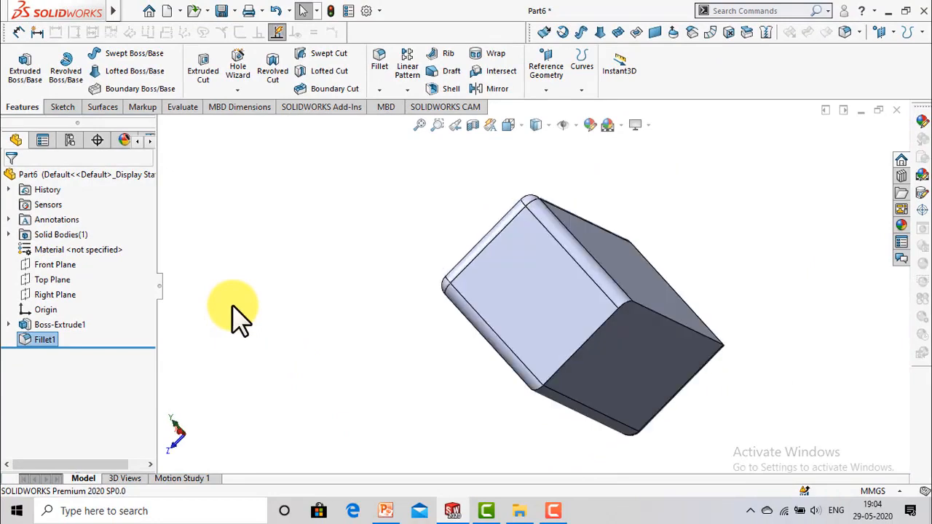
{"action": "key", "text": "Down"}
{"action": "key", "text": "Down"}
{"action": "key", "text": "Down"}
{"action": "key", "text": "Down"}
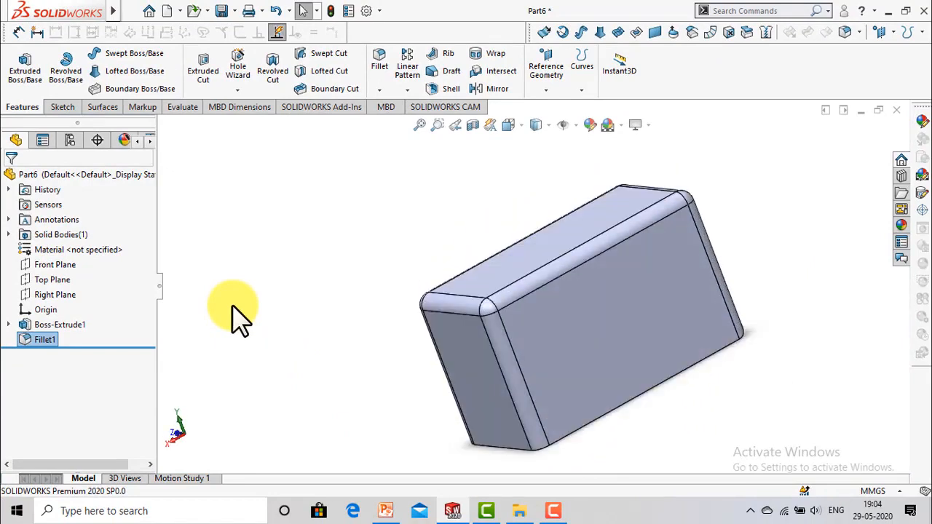
{"action": "key", "text": "Right"}
{"action": "key", "text": "Right"}
{"action": "key", "text": "Down"}
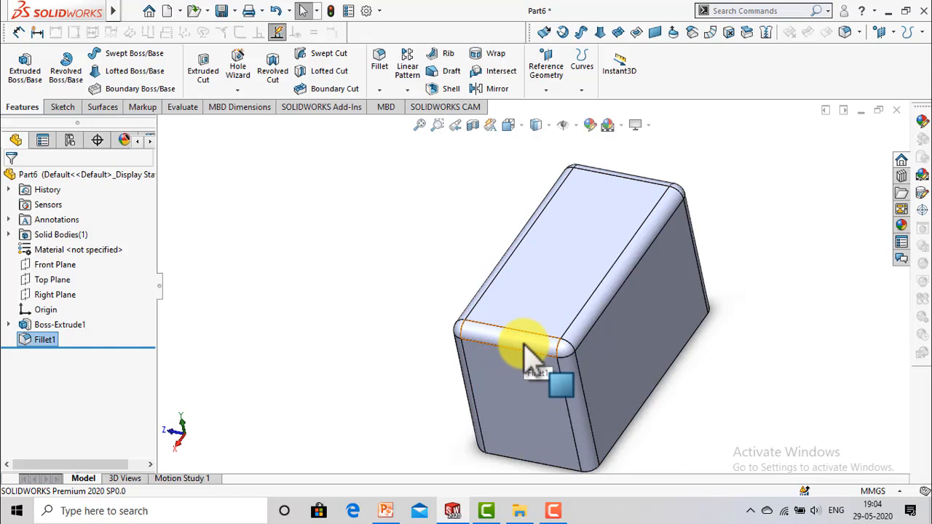
- Undo the block's fillet and begin a Chamfer on the near long edge of its large upper face
{"action": "middle_click_drag", "start_coordinate": [331, 266], "coordinate": [339, 210]}
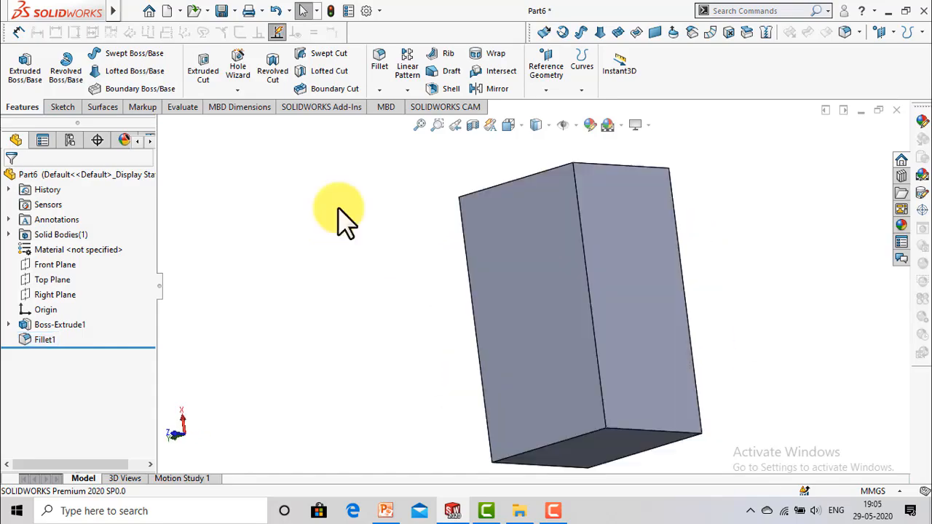
{"action": "middle_click_drag", "start_coordinate": [307, 322], "coordinate": [306, 322]}
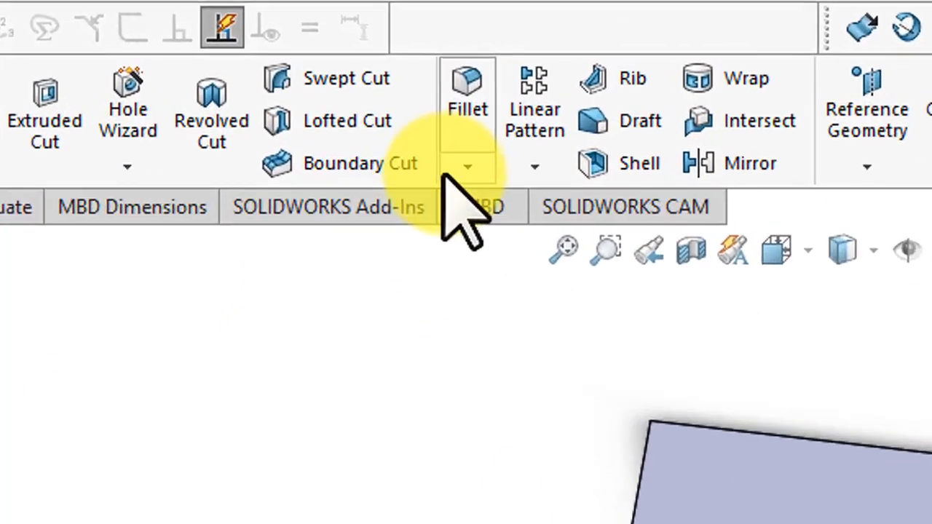
{"action": "left_click", "coordinate": [466, 167]}
{"action": "left_click", "coordinate": [487, 240]}
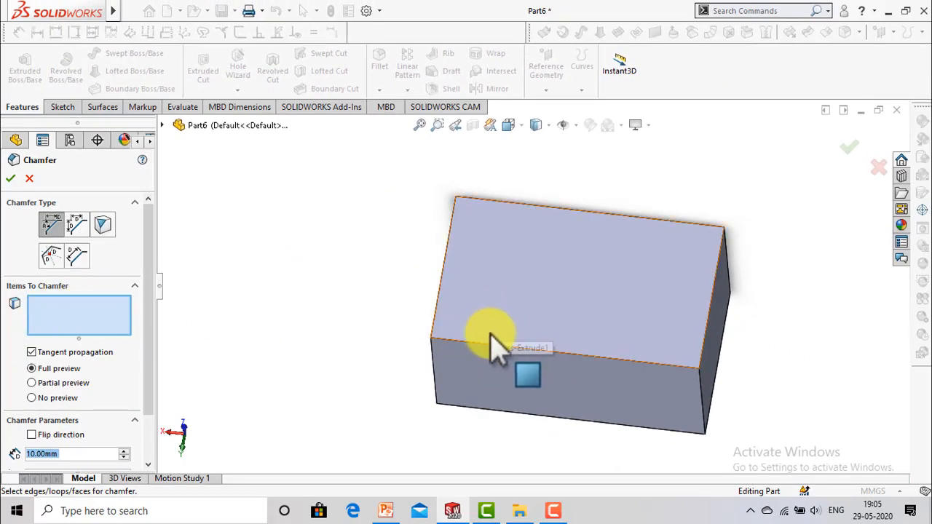
{"action": "left_click", "coordinate": [488, 345]}
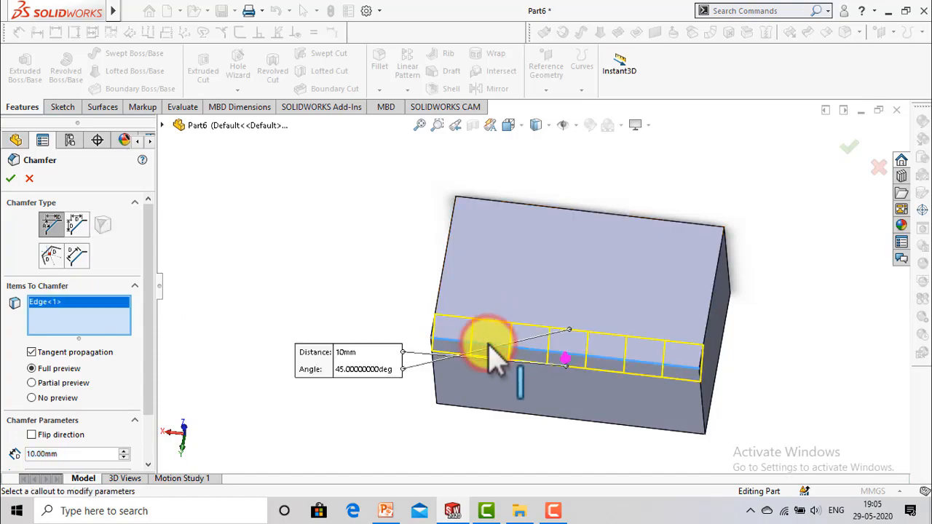
- Try the chamfer's Flip direction option and turn it off again
{"action": "left_click_drag", "start_coordinate": [146, 290], "coordinate": [150, 358]}
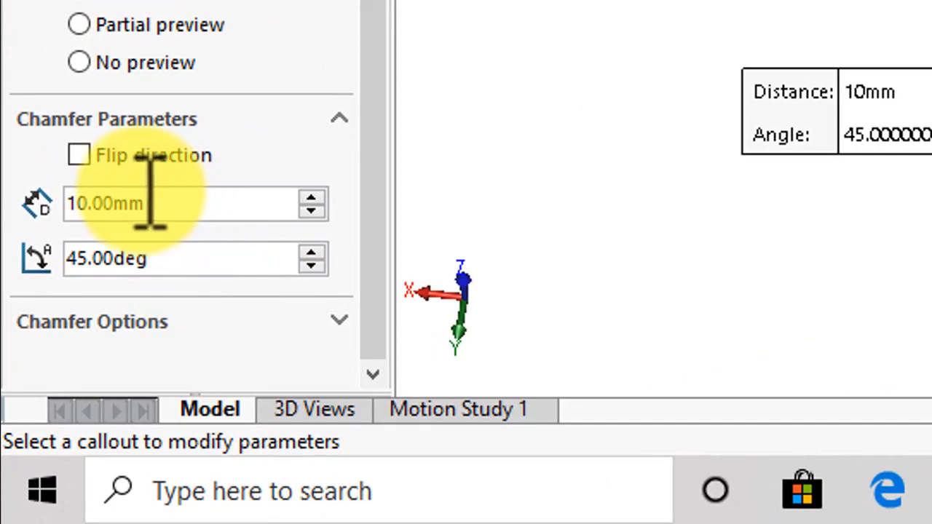
{"action": "left_click", "coordinate": [80, 155]}
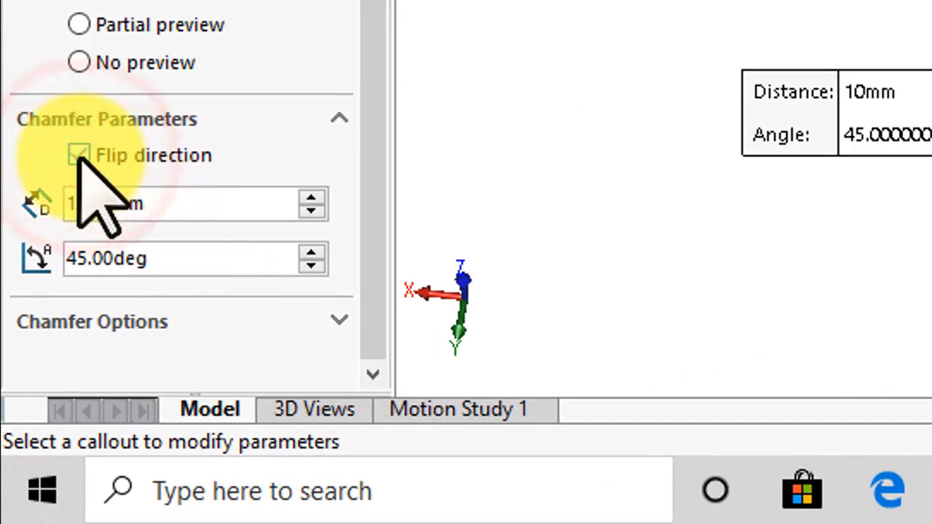
{"action": "left_click", "coordinate": [79, 155]}
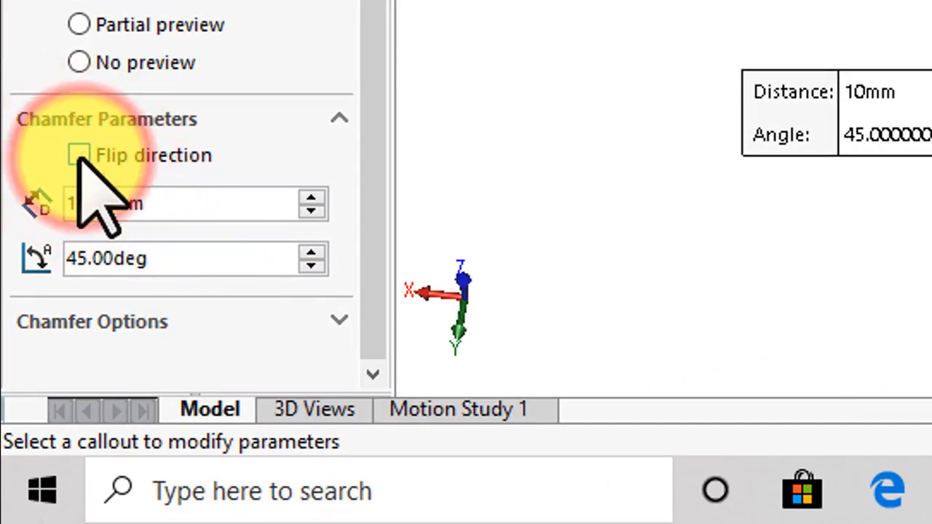
- Examine the 10 mm, 45° chamfer preview from several sides, moving its callout clear of the block
{"action": "left_click", "coordinate": [332, 225]}
{"action": "key", "text": "Down"}
{"action": "key", "text": "Down"}
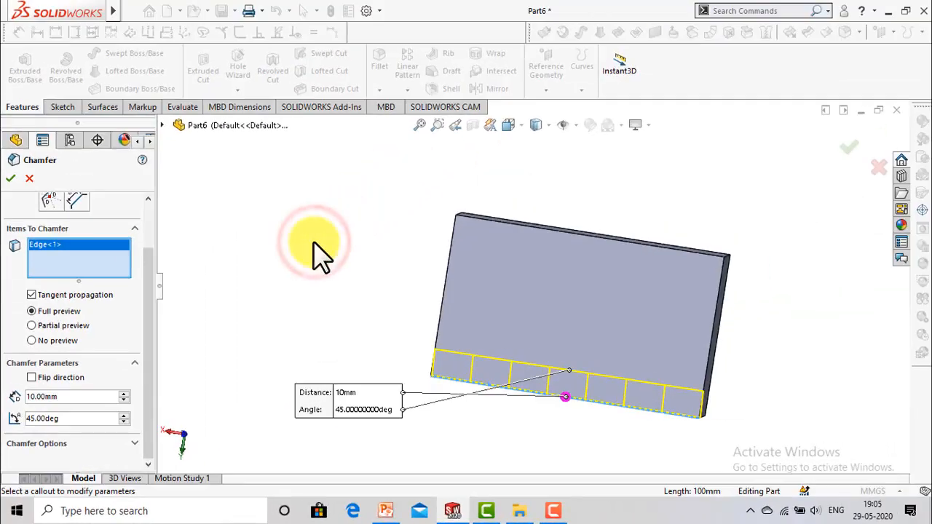
{"action": "key", "text": "Up"}
{"action": "key", "text": "Up"}
{"action": "key", "text": "Up"}
{"action": "key", "text": "Up"}
{"action": "key", "text": "Up"}
{"action": "key", "text": "Right"}
{"action": "key", "text": "Right"}
{"action": "key", "text": "Right"}
{"action": "key", "text": "Right"}
{"action": "key", "text": "Right"}
{"action": "key", "text": "Right"}
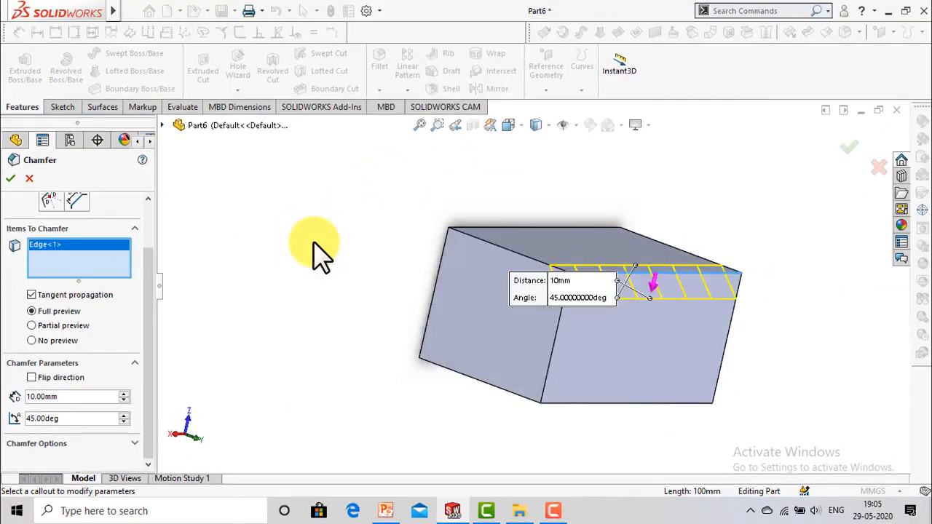
{"action": "key", "text": "Down"}
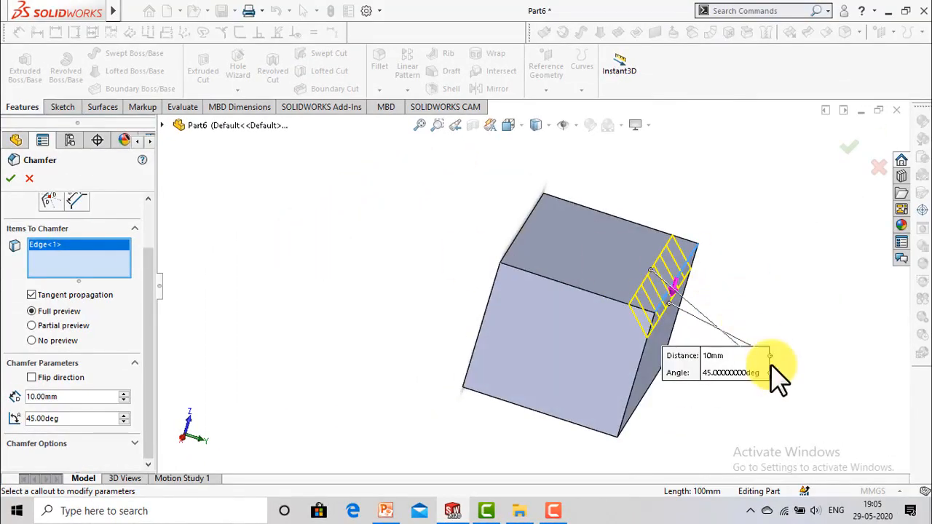
{"action": "left_click_drag", "start_coordinate": [681, 373], "coordinate": [789, 266]}
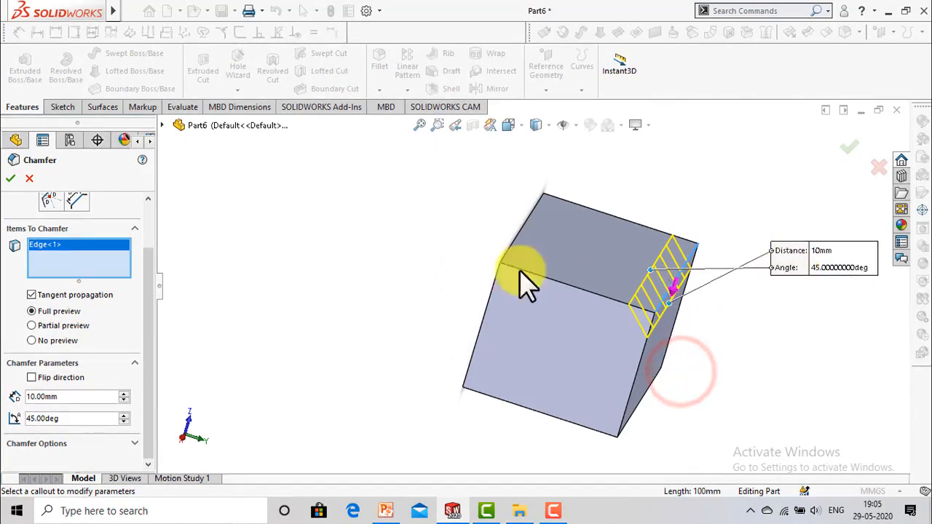
{"action": "key", "text": "Up"}
{"action": "key", "text": "Right"}
{"action": "key", "text": "Down"}
{"action": "key", "text": "Left"}
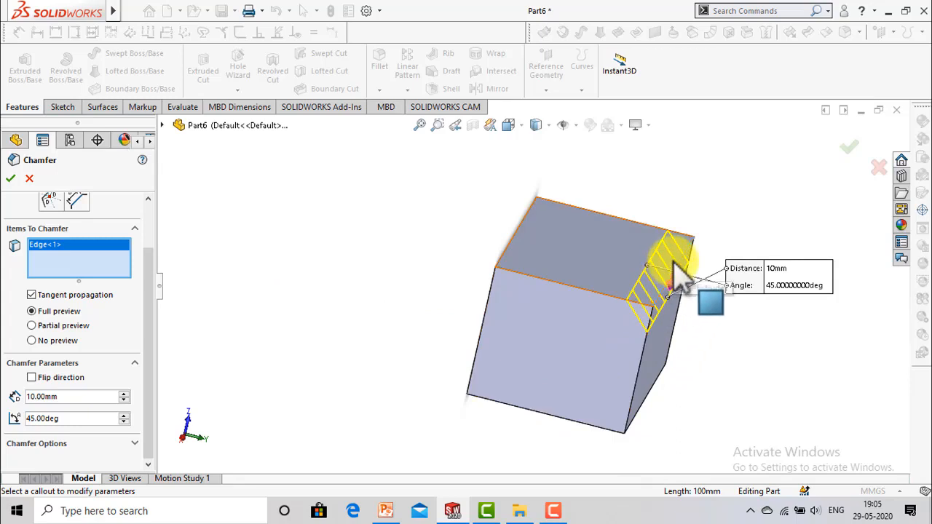
- Set the chamfer angle to 30° and create the chamfer on the selected edge
{"action": "double_click", "coordinate": [64, 417]}
{"action": "type", "text": "30"}
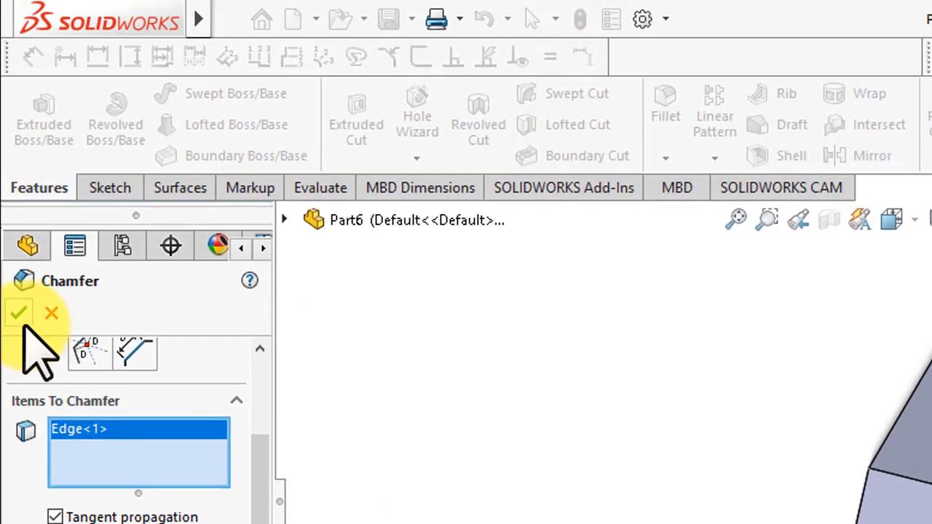
{"action": "left_click", "coordinate": [21, 314]}
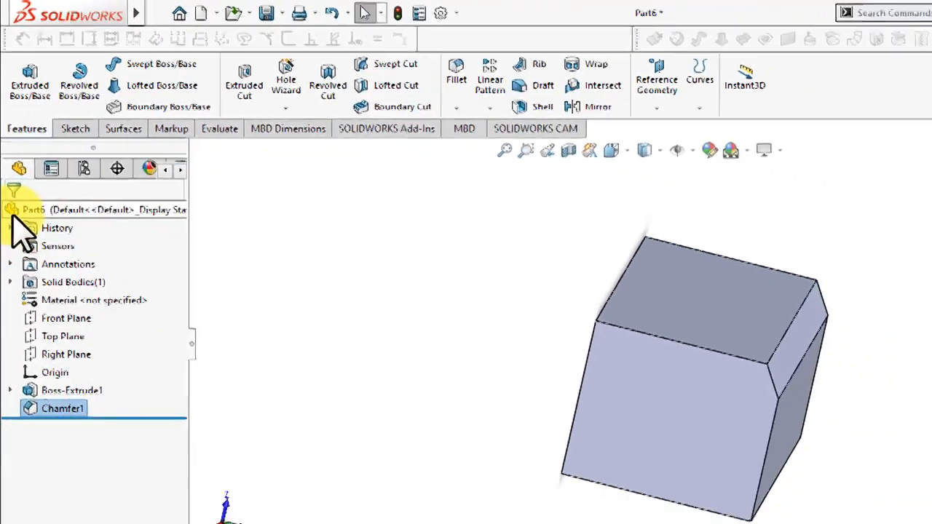
- Fillet the sloping chamfer face with a 2 mm radius
{"action": "key", "text": "Left"}
{"action": "key", "text": "Left"}
{"action": "key", "text": "Left"}
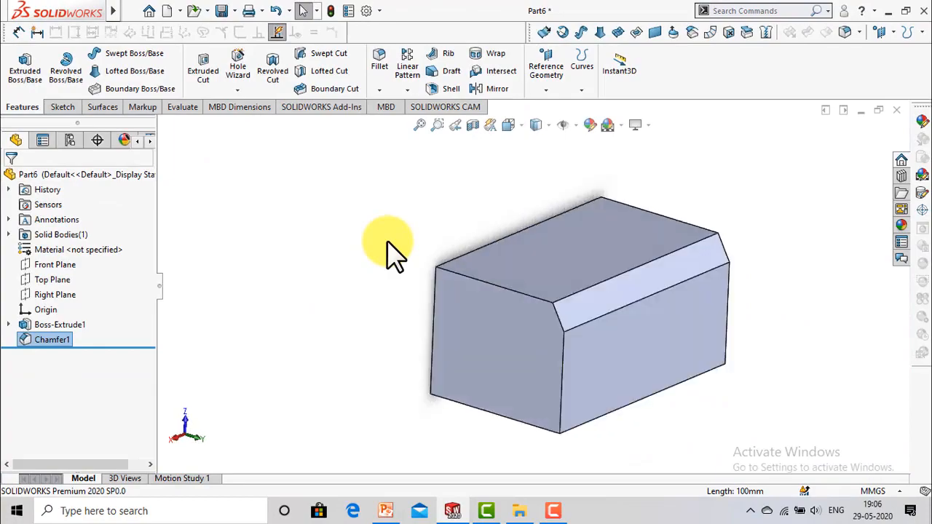
{"action": "key", "text": "Right"}
{"action": "key", "text": "Right"}
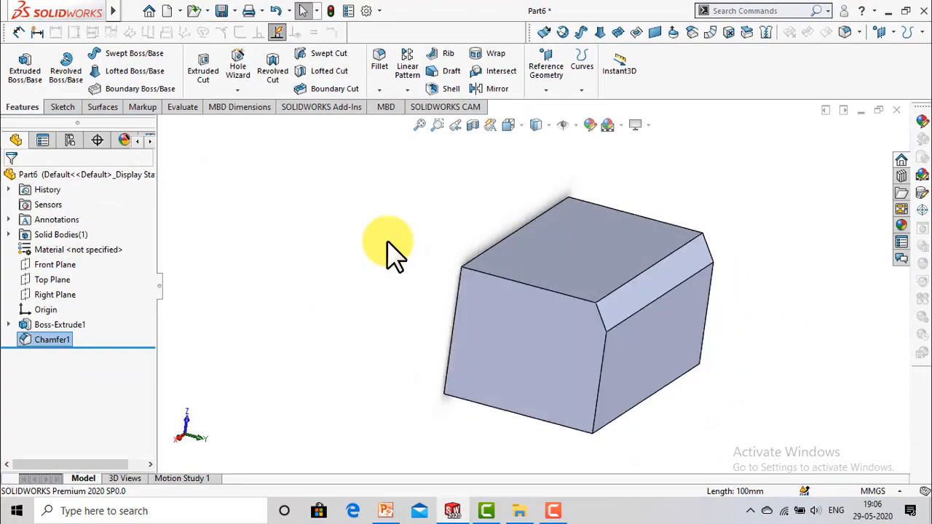
{"action": "left_click", "coordinate": [379, 91]}
{"action": "left_click", "coordinate": [385, 107]}
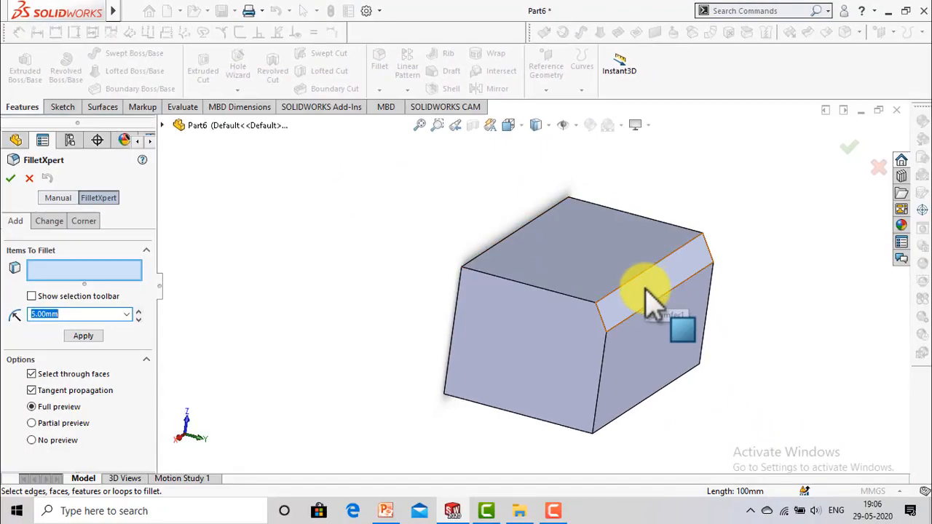
{"action": "left_click", "coordinate": [646, 293]}
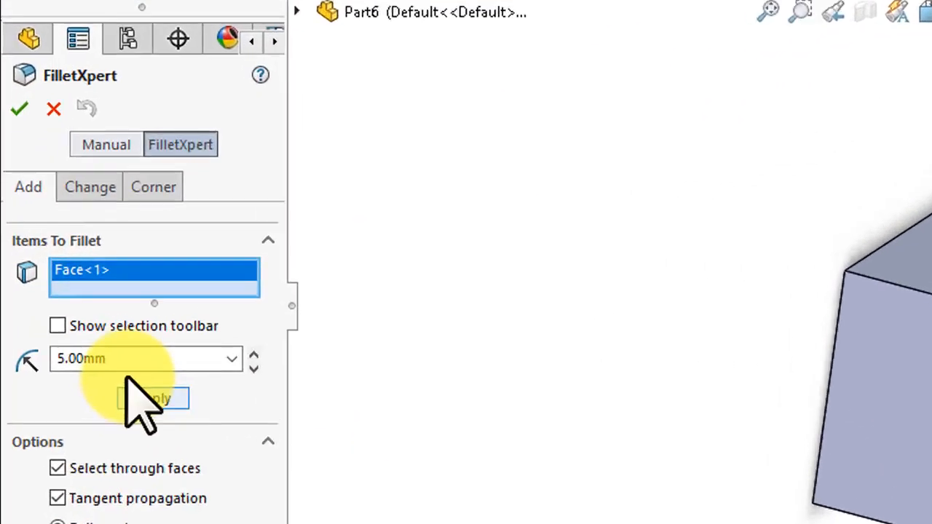
{"action": "left_click", "coordinate": [188, 393]}
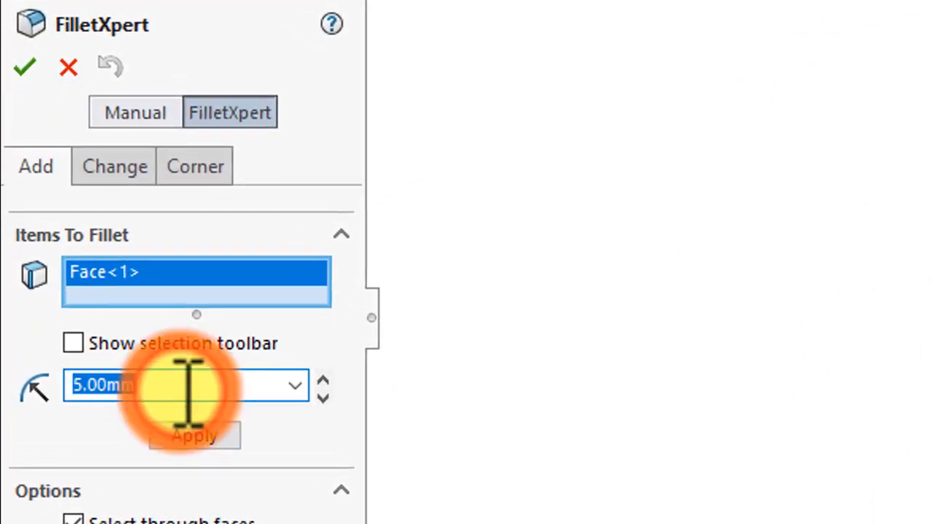
{"action": "type", "text": "2"}
{"action": "key", "text": "Return"}
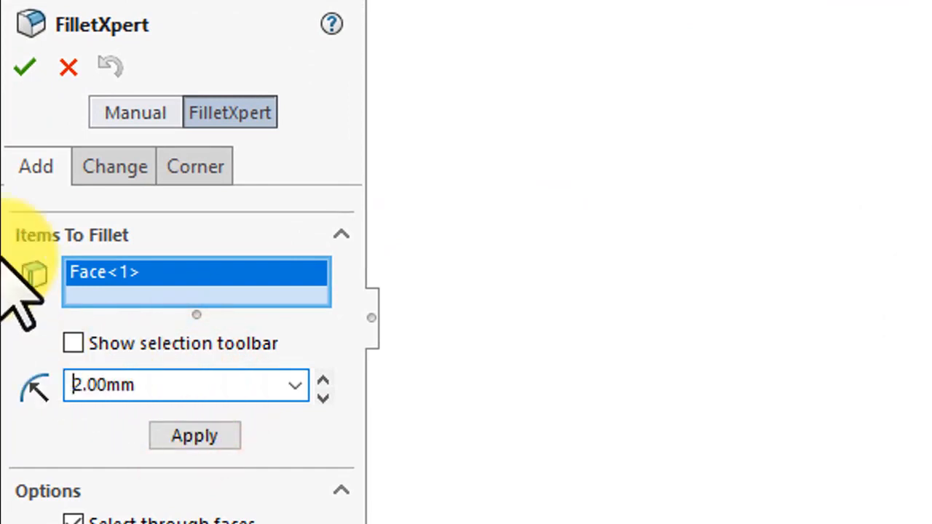
{"action": "left_click", "coordinate": [26, 67]}
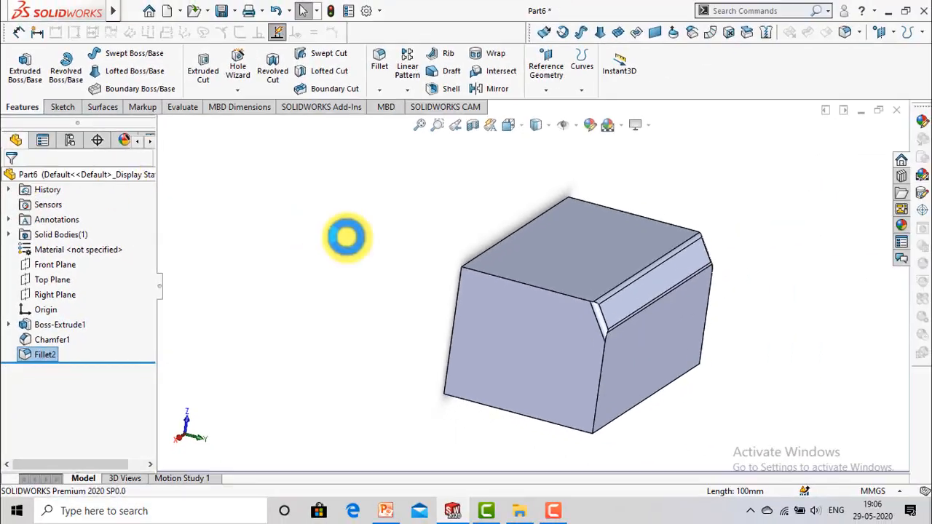
- Examine the fillets around the chamfer face along the block's long side and ends
{"action": "left_click", "coordinate": [363, 247]}
{"action": "key", "text": "Down"}
{"action": "key", "text": "Left"}
{"action": "key", "text": "Left"}
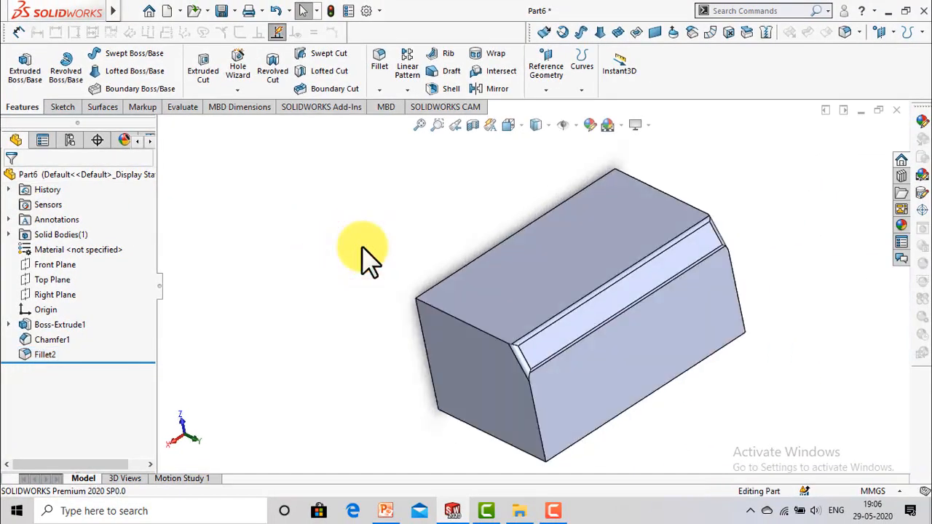
{"action": "key", "text": "Right"}
{"action": "key", "text": "Up"}
{"action": "key", "text": "Up"}
{"action": "key", "text": "Left"}
{"action": "key", "text": "Left"}
{"action": "key", "text": "Left"}
{"action": "key", "text": "Down"}
{"action": "key", "text": "Down"}
{"action": "key", "text": "Right"}
{"action": "key", "text": "Right"}
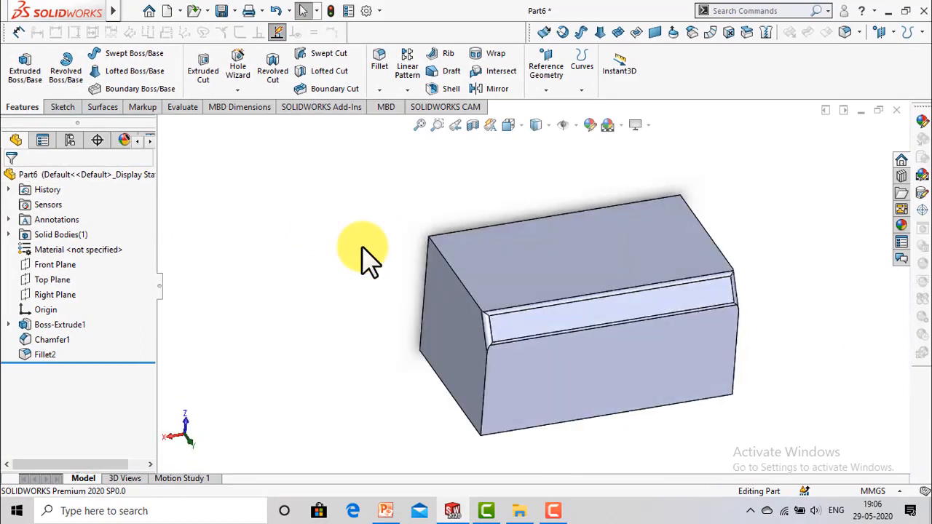
{"action": "key", "text": "Right"}
{"action": "key", "text": "Up"}
{"action": "key", "text": "Up"}
{"action": "key", "text": "Right"}
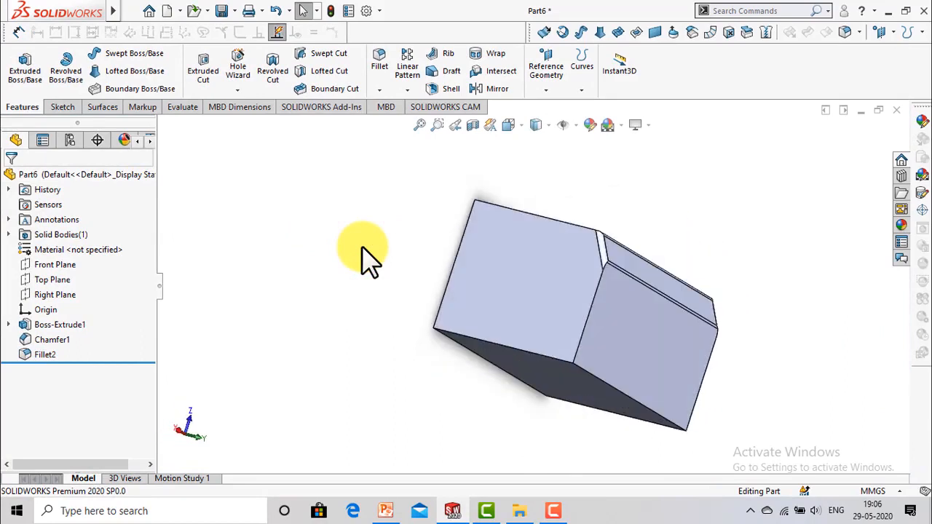
{"action": "key", "text": "Down"}
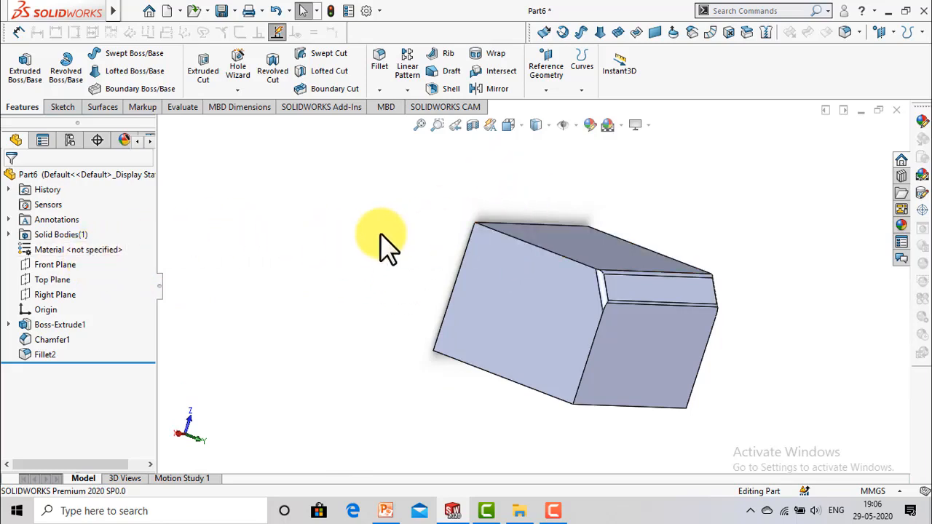
- Start closing the part and cancel at the save prompt
{"action": "left_click", "coordinate": [896, 112]}
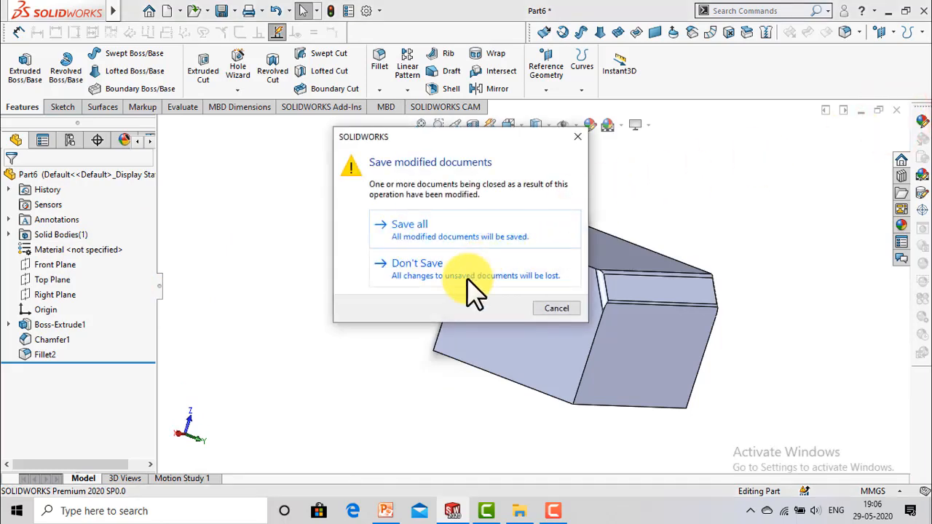
{"action": "left_click", "coordinate": [580, 133]}
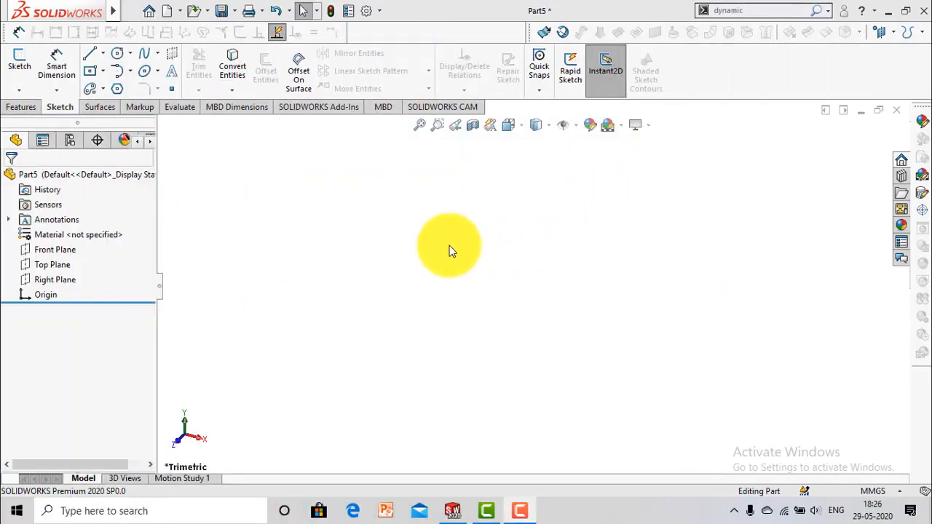
- Search the available commands for "dynamic mirror" in Part5
{"action": "left_click", "coordinate": [752, 11]}
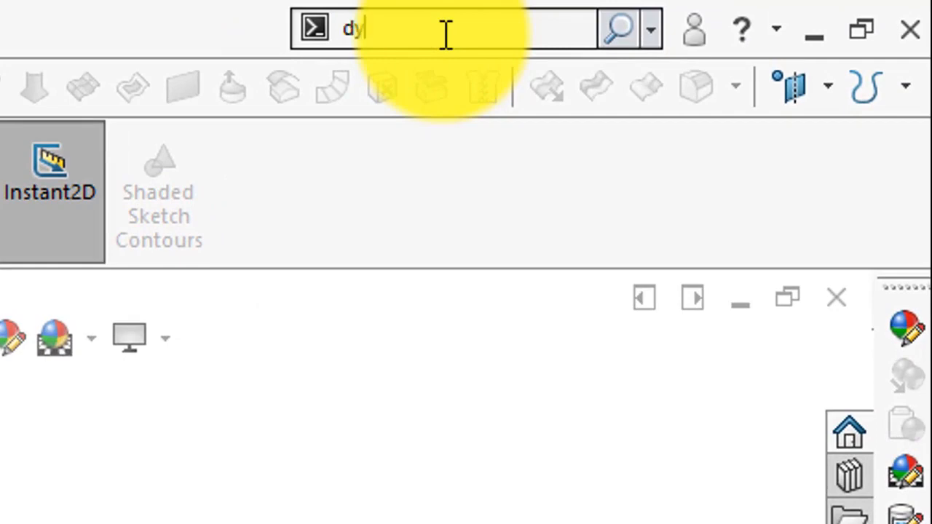
{"action": "type", "text": "dynamic"}
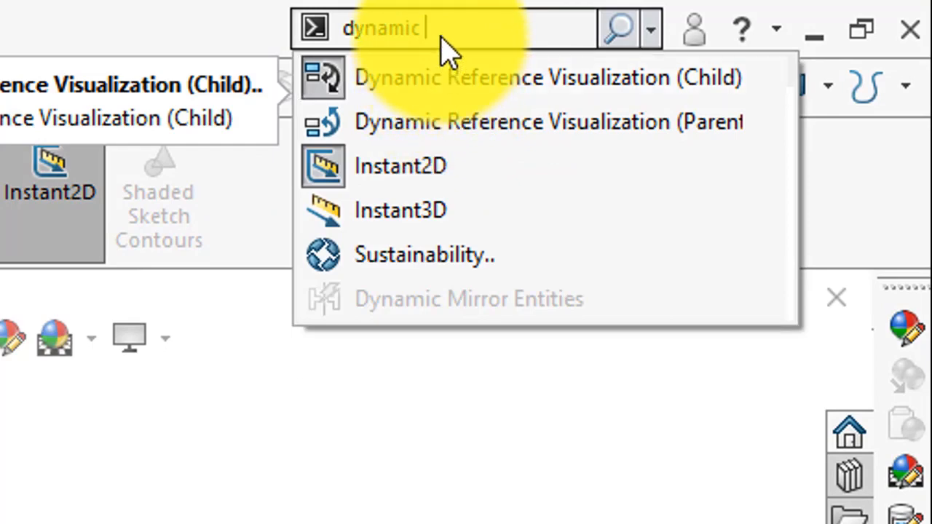
{"action": "type", "text": " mirror"}
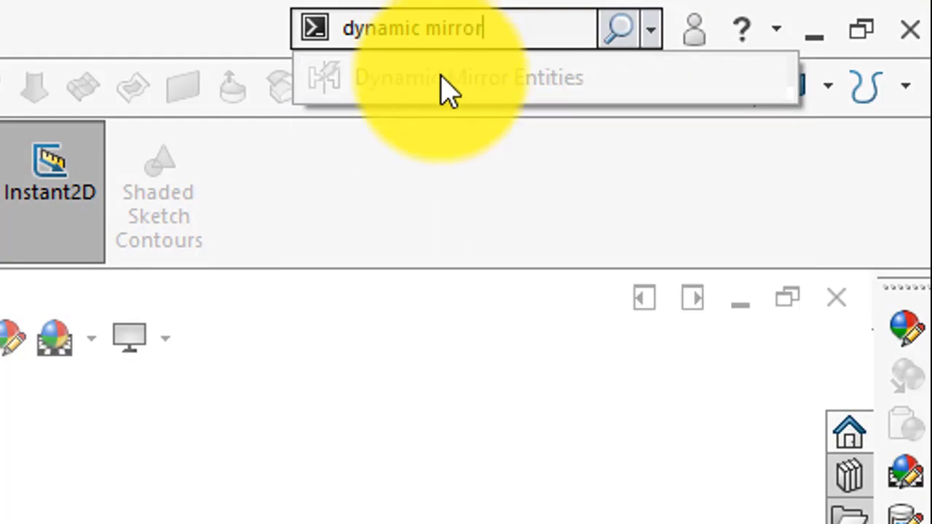
- Start a new sketch on the Front Plane and clear the plane selection
{"action": "left_click", "coordinate": [342, 460]}
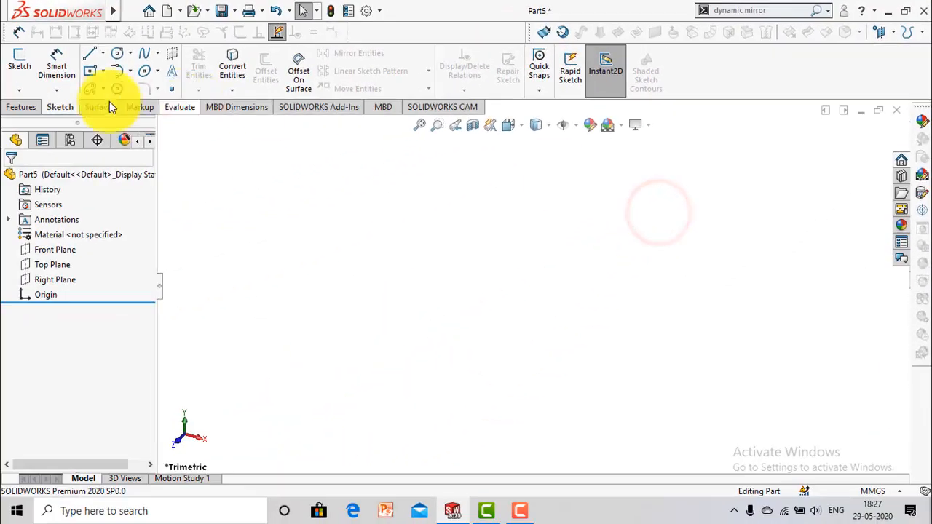
{"action": "left_click", "coordinate": [13, 261]}
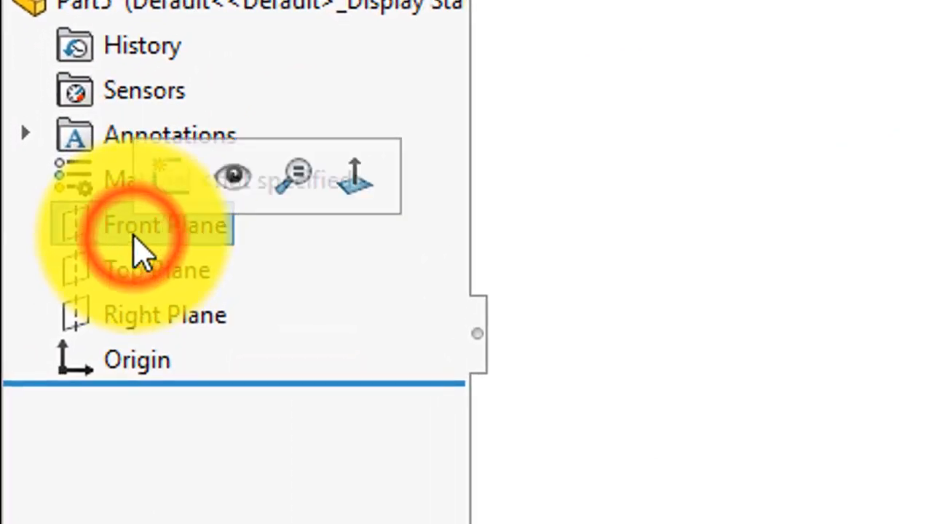
{"action": "left_click", "coordinate": [167, 182]}
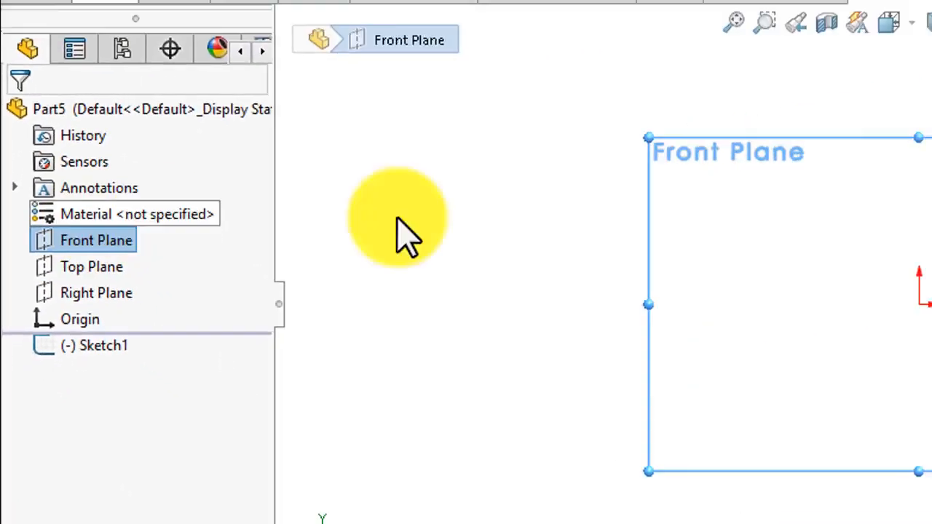
{"action": "left_click", "coordinate": [553, 170]}
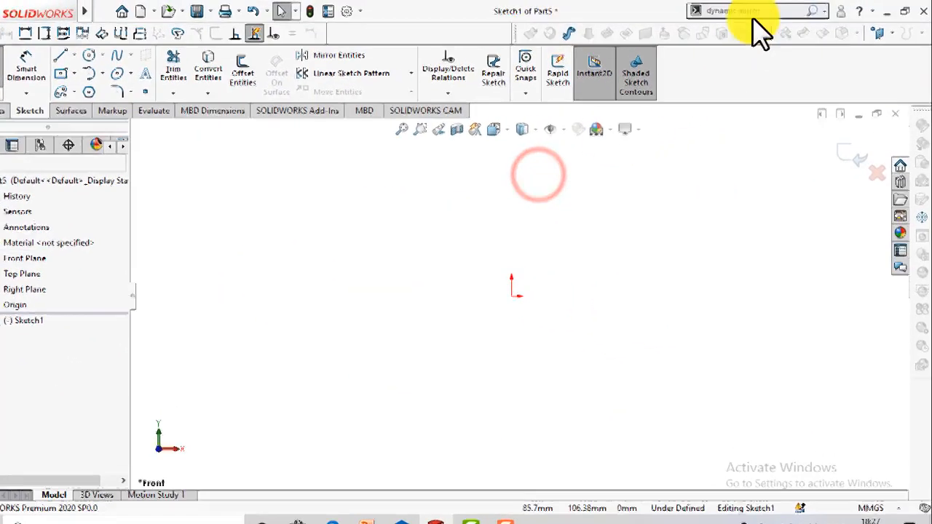
{"action": "left_click", "coordinate": [760, 11]}
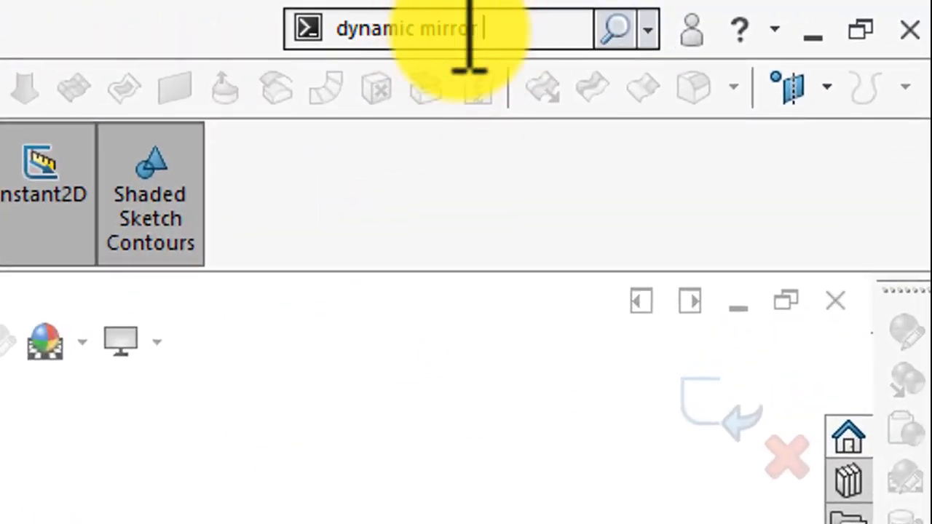
{"action": "left_click", "coordinate": [446, 77]}
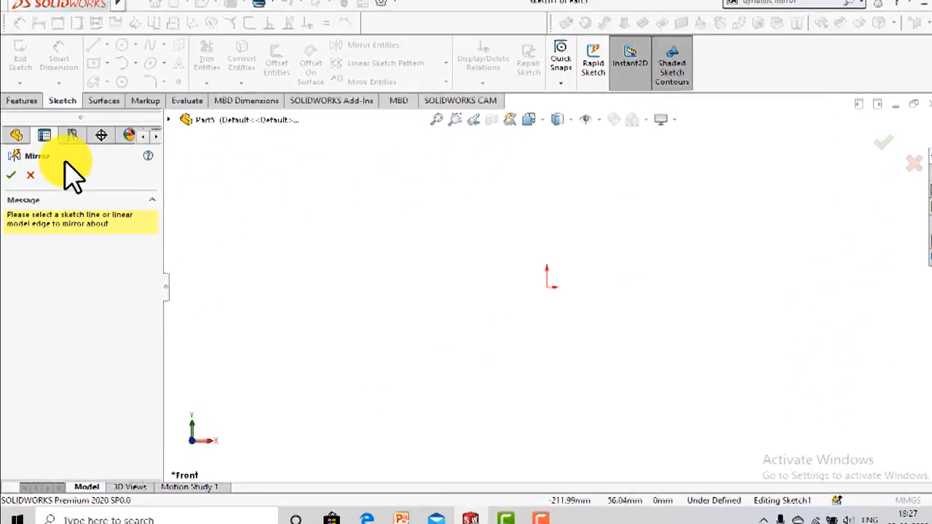
{"action": "left_click", "coordinate": [31, 175]}
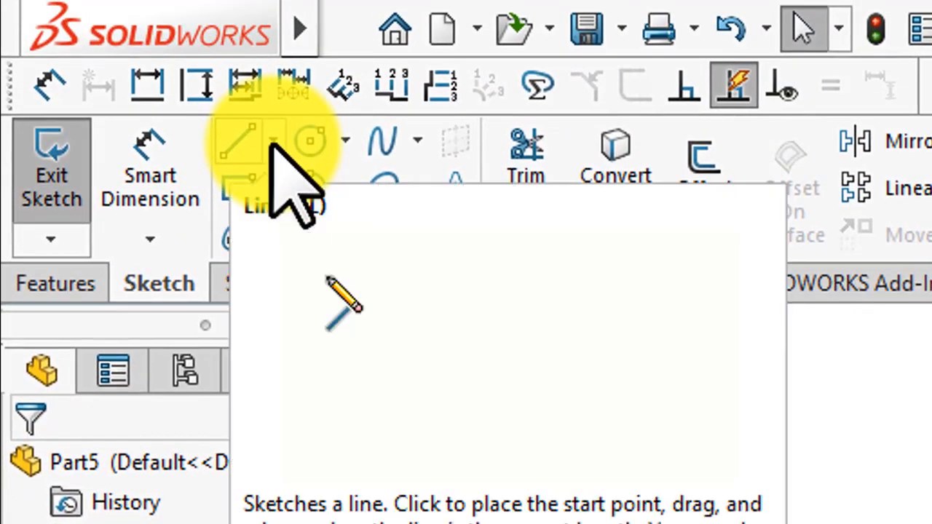
- Sketch a vertical centerline about 156 mm long through the origin, extending above and below it
{"action": "left_click", "coordinate": [271, 139]}
{"action": "left_click", "coordinate": [286, 231]}
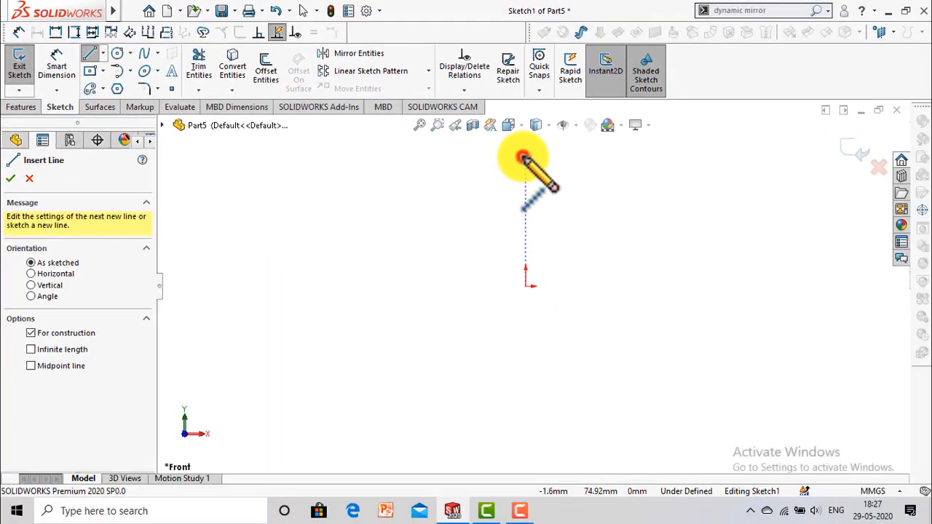
{"action": "left_click", "coordinate": [522, 157]}
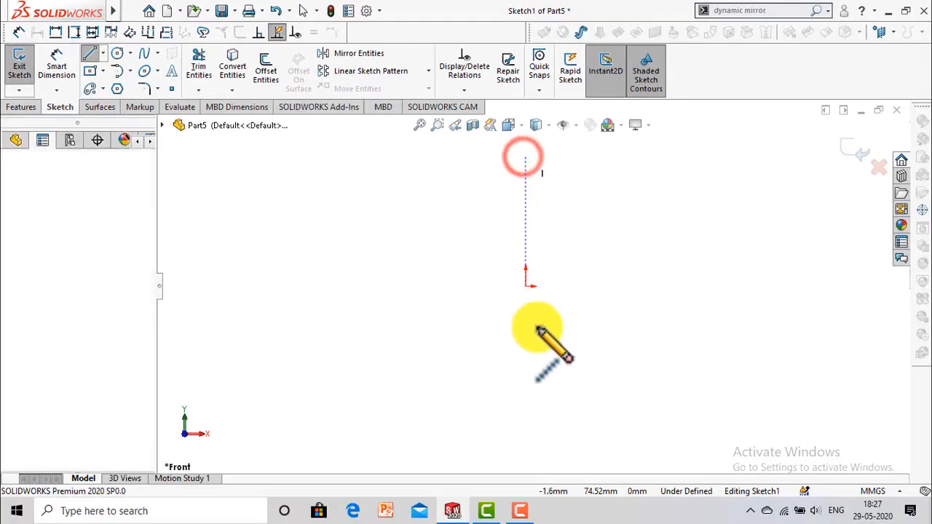
{"action": "left_click", "coordinate": [524, 412]}
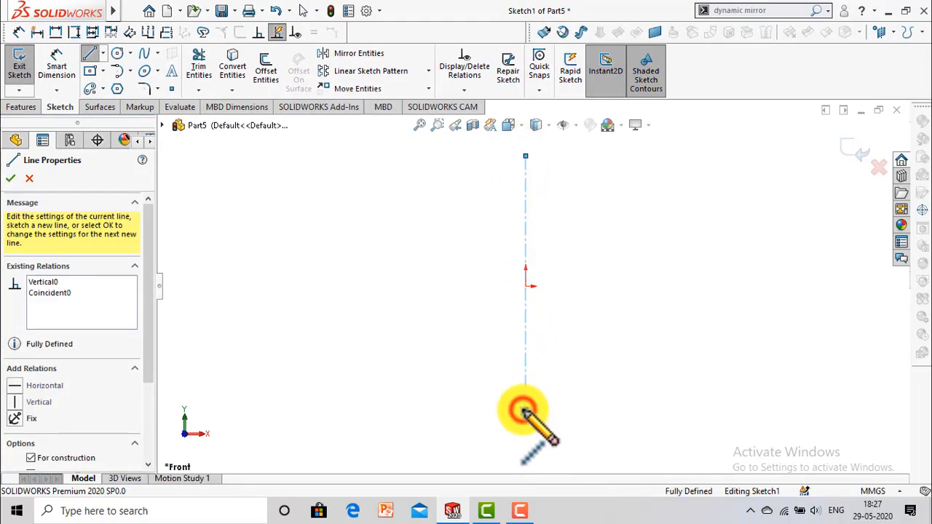
{"action": "left_click", "coordinate": [524, 413]}
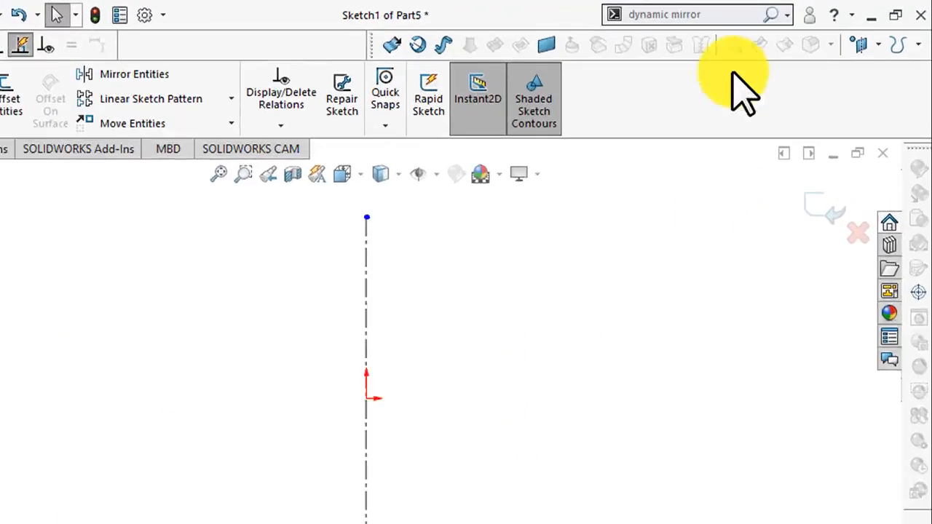
- Search the commands for "dyna" and turn on Dynamic Mirror Entities about the vertical centerline
{"action": "left_click", "coordinate": [783, 12]}
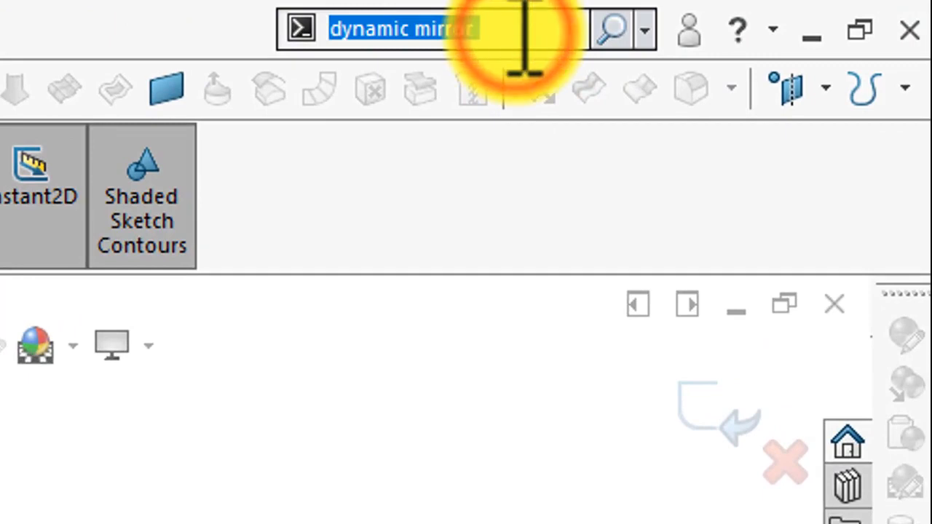
{"action": "left_click", "coordinate": [523, 30]}
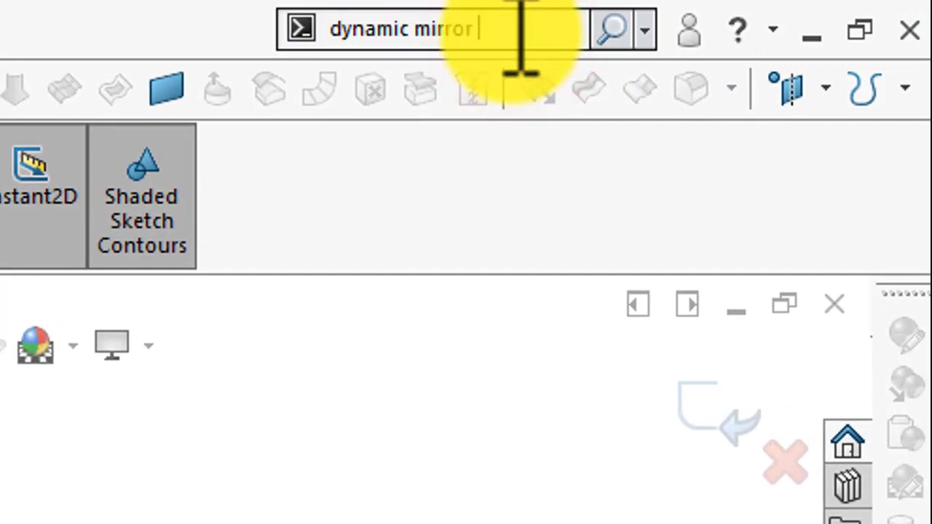
{"action": "double_click", "coordinate": [495, 33]}
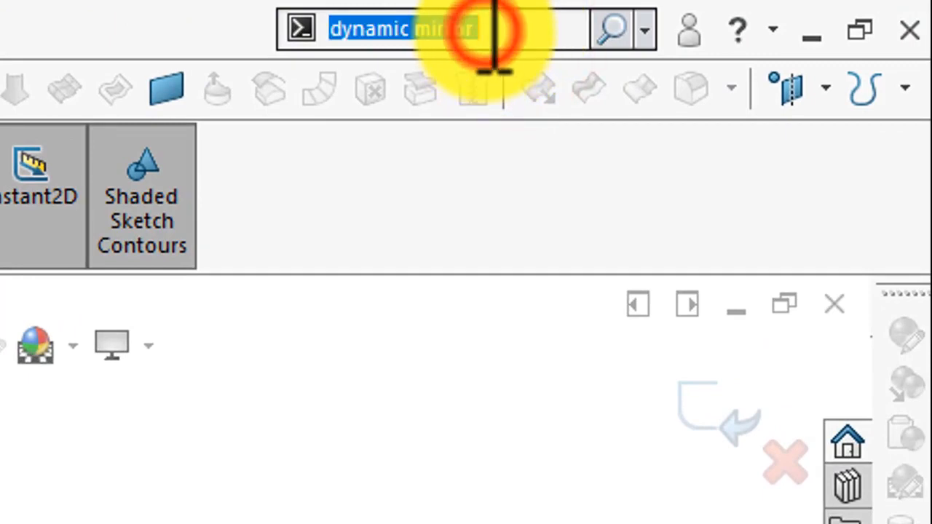
{"action": "key", "text": "BackSpace"}
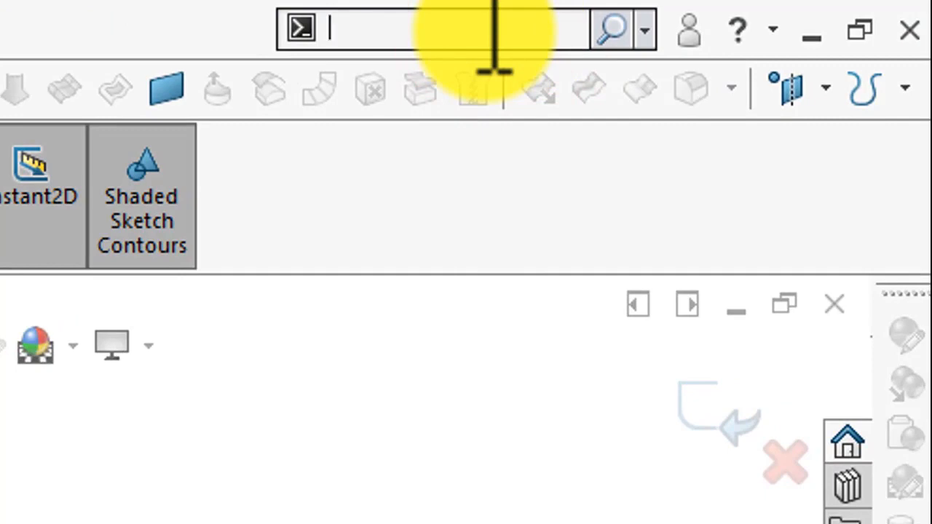
{"action": "type", "text": "dyna"}
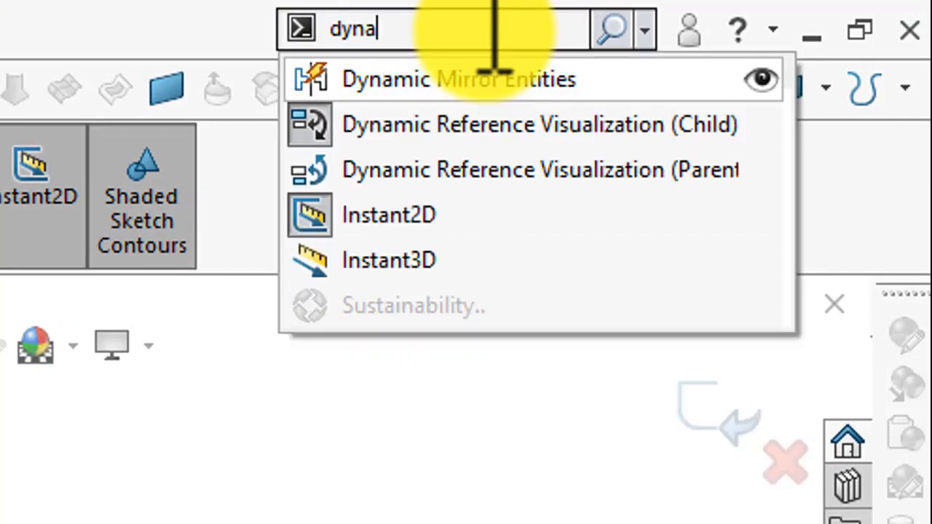
{"action": "left_click", "coordinate": [479, 79]}
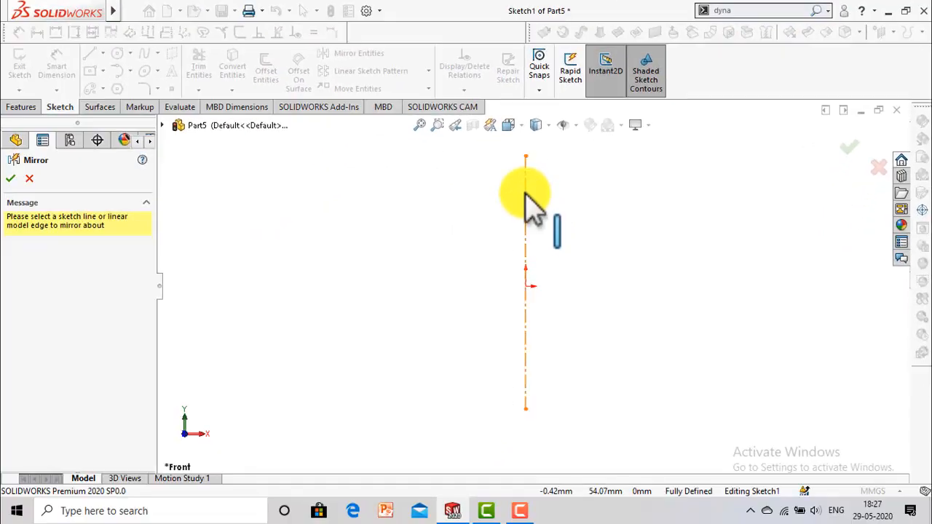
{"action": "left_click", "coordinate": [526, 195]}
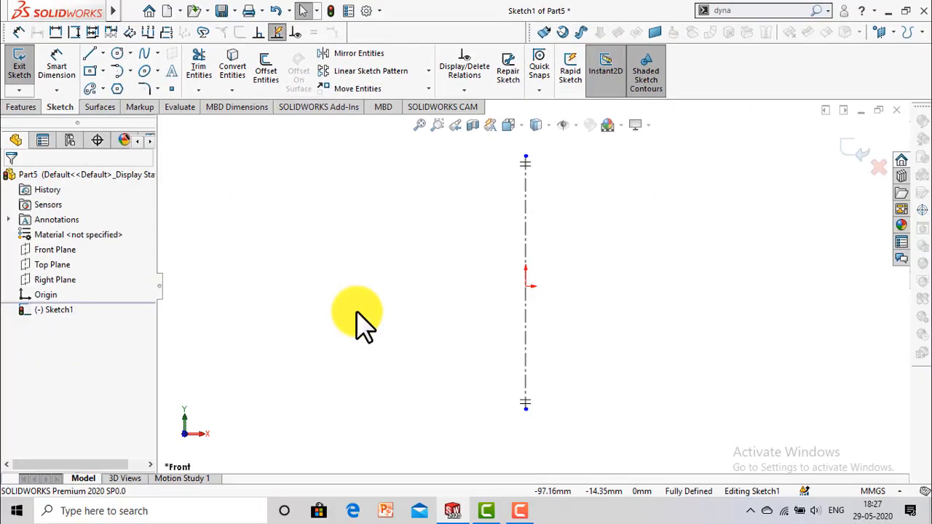
- Sketch a circle about 94 mm in diameter, centred level with the origin about 96 mm left of the centerline
{"action": "left_click", "coordinate": [116, 56]}
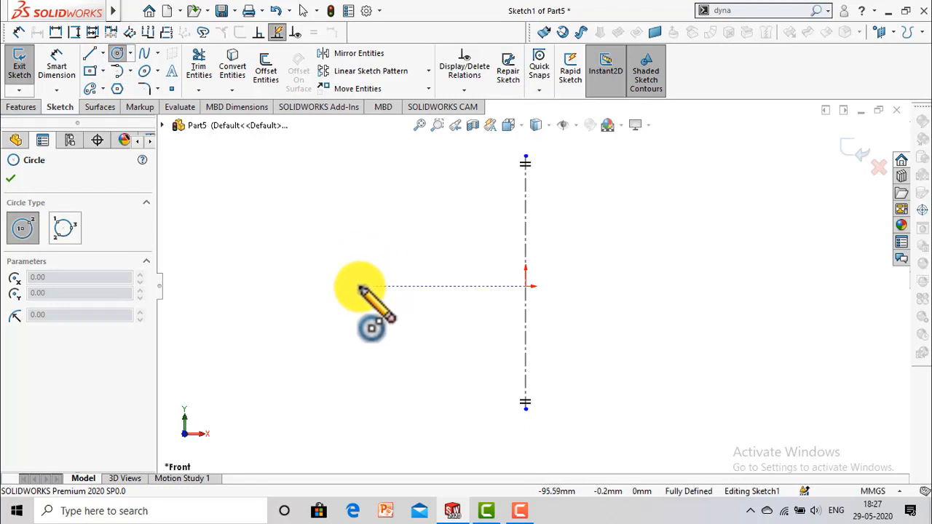
{"action": "left_click", "coordinate": [360, 286]}
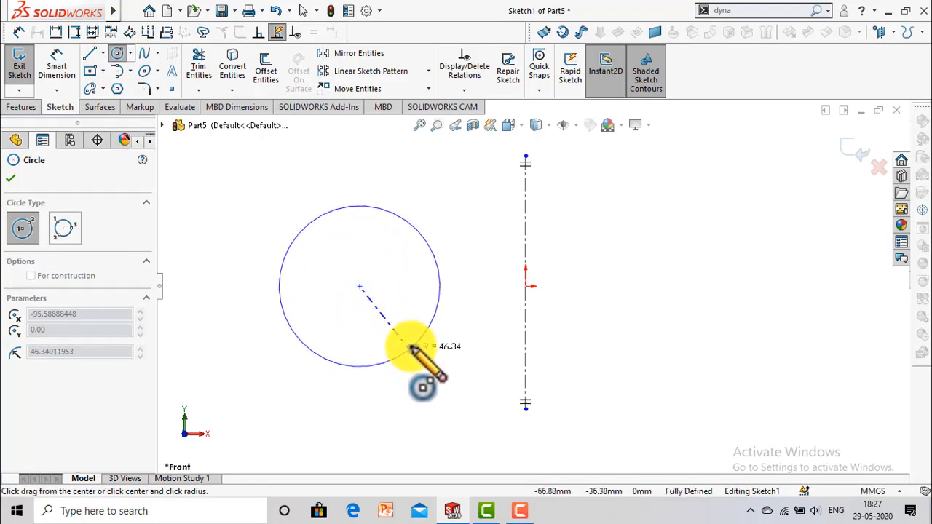
{"action": "left_click", "coordinate": [441, 289]}
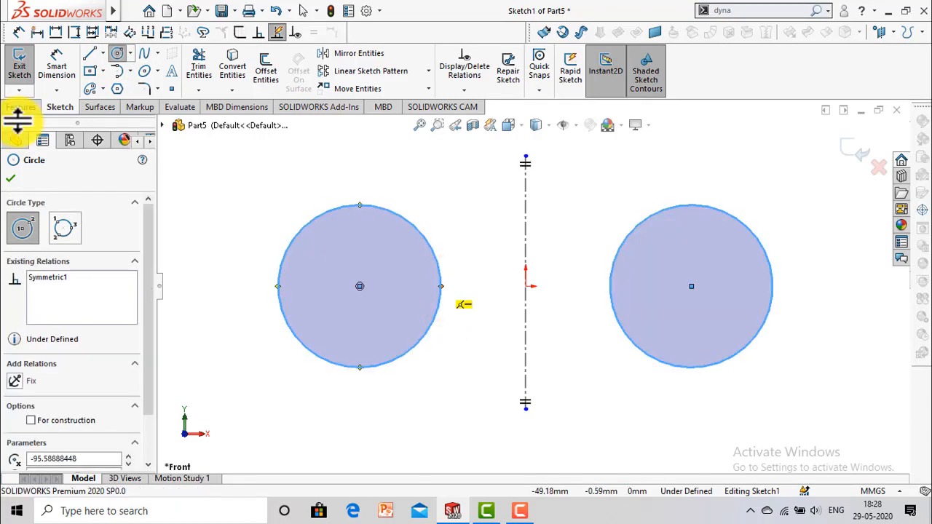
{"action": "key", "text": "Escape"}
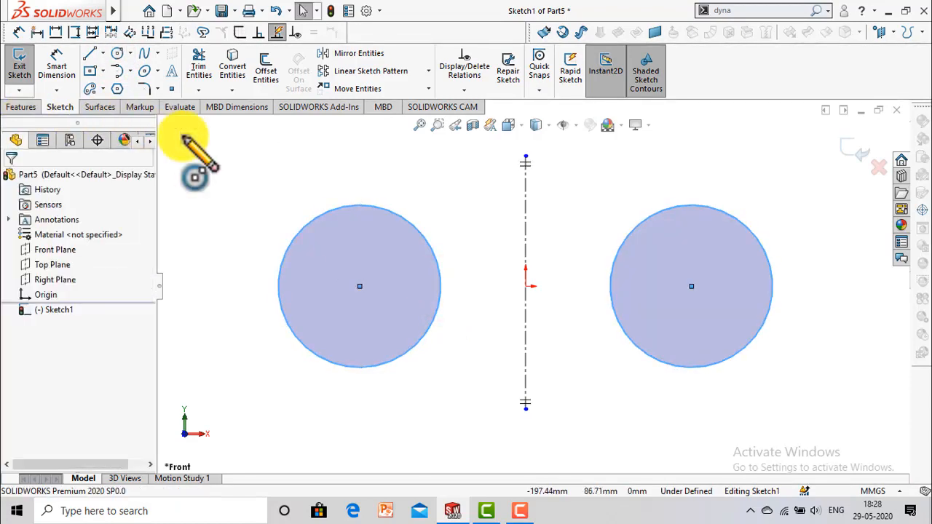
- Dimension the circle left of the centerline with a diameter of 100 mm
{"action": "left_click", "coordinate": [55, 70]}
{"action": "left_click", "coordinate": [391, 218]}
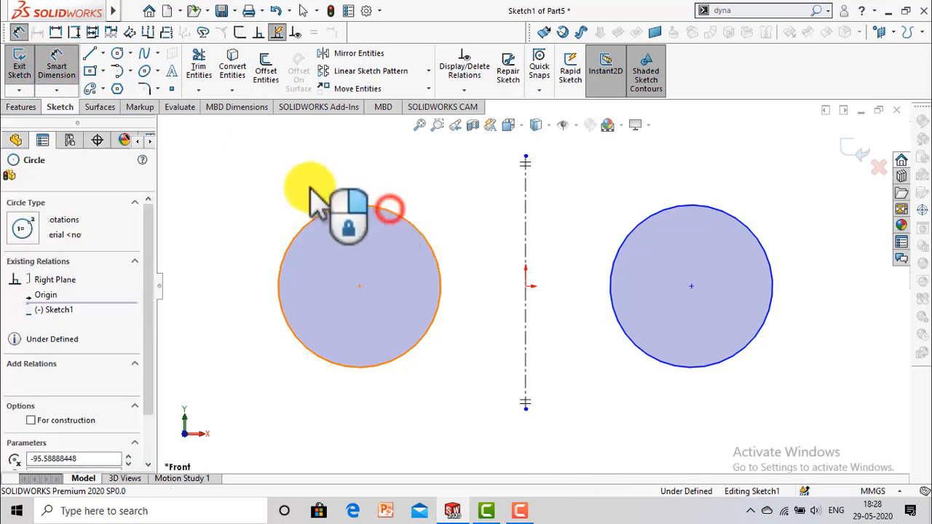
{"action": "left_click", "coordinate": [269, 175]}
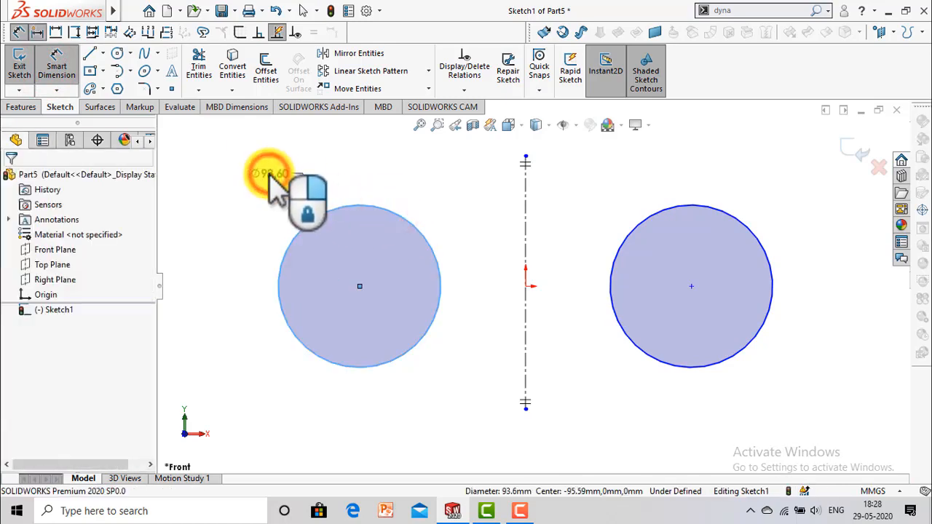
{"action": "type", "text": "100"}
{"action": "key", "text": "Return"}
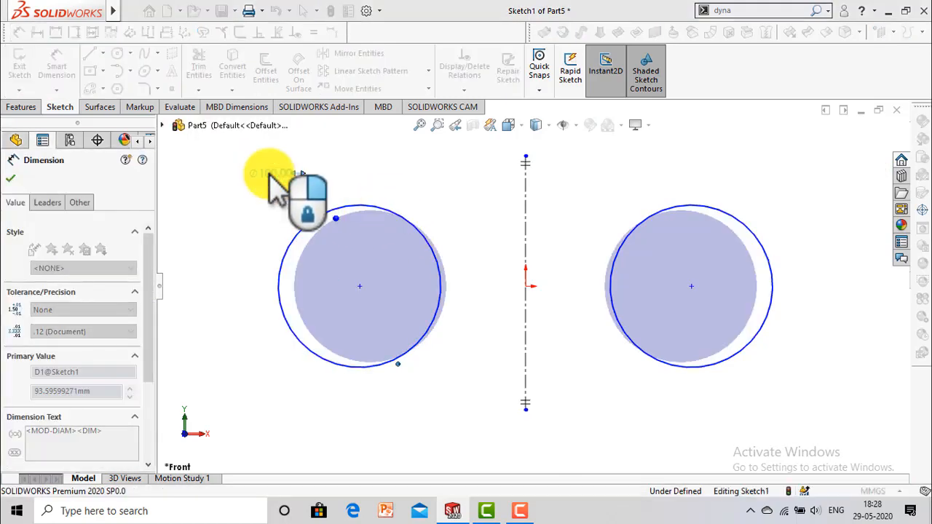
{"action": "left_click", "coordinate": [15, 176]}
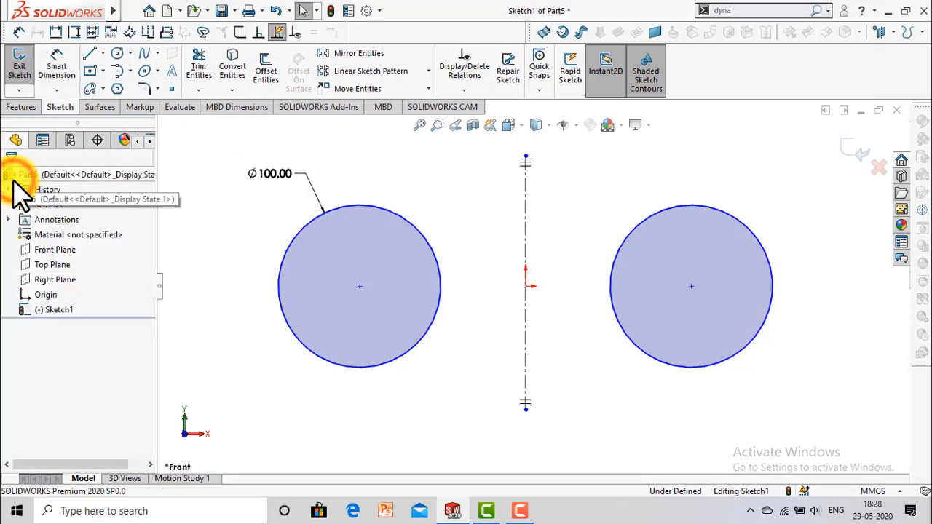
- Dimension the distance from the left circle's centre to the vertical centerline as 100 mm
{"action": "left_click", "coordinate": [56, 62]}
{"action": "left_click", "coordinate": [406, 219]}
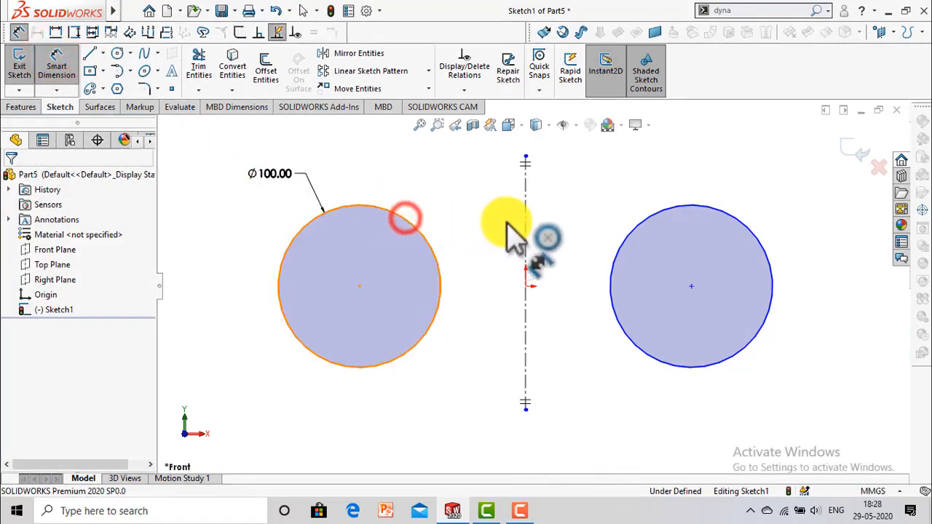
{"action": "left_click", "coordinate": [525, 218]}
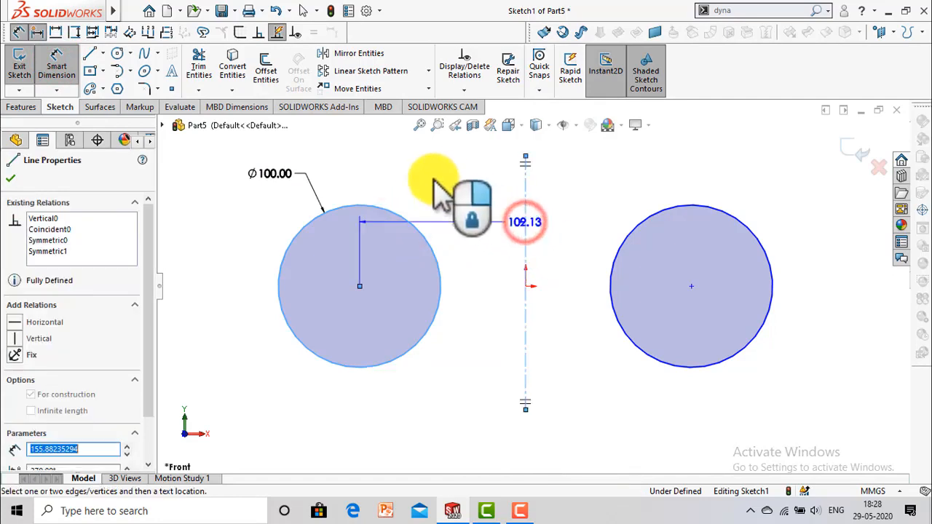
{"action": "left_click", "coordinate": [416, 163]}
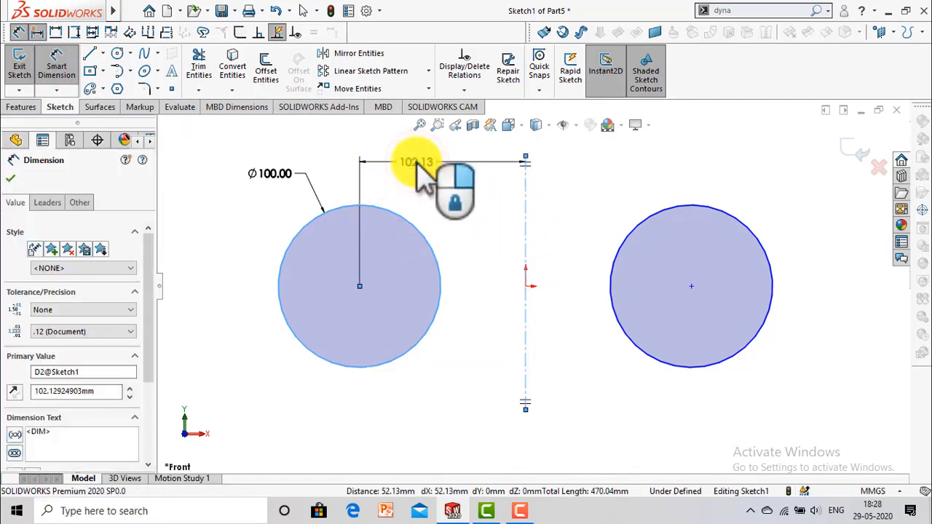
{"action": "type", "text": "100"}
{"action": "key", "text": "Return"}
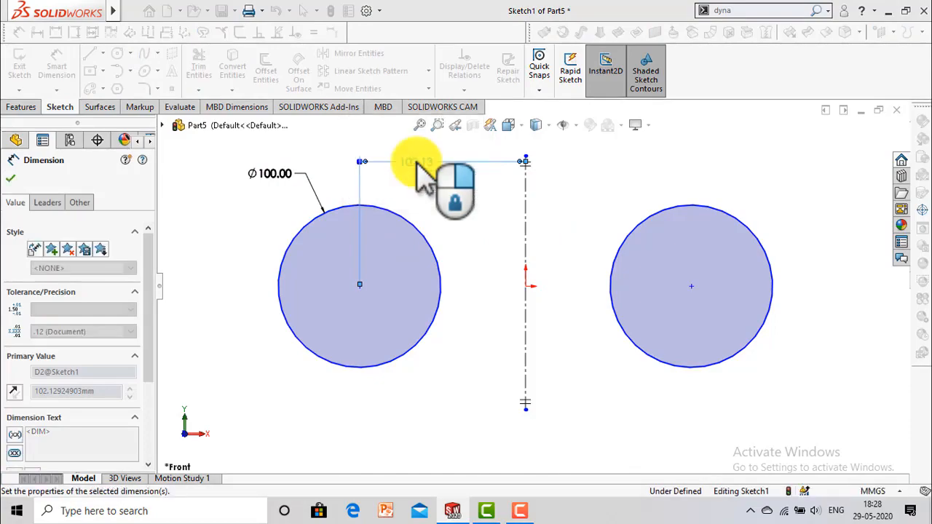
{"action": "left_click", "coordinate": [15, 178]}
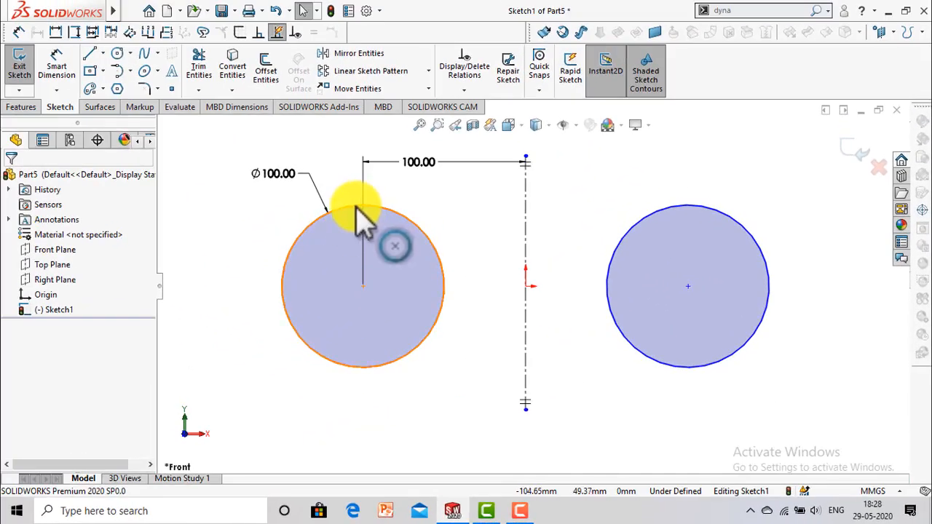
- Try to move the left circle sideways by its centre and clear the selection
{"action": "left_click", "coordinate": [364, 286]}
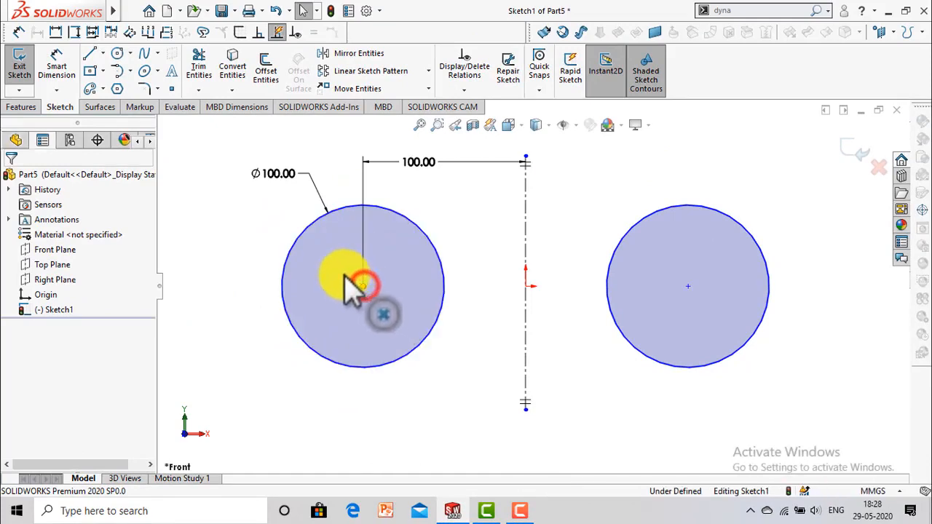
{"action": "left_click_drag", "start_coordinate": [313, 286], "coordinate": [390, 287]}
{"action": "left_click", "coordinate": [273, 226]}
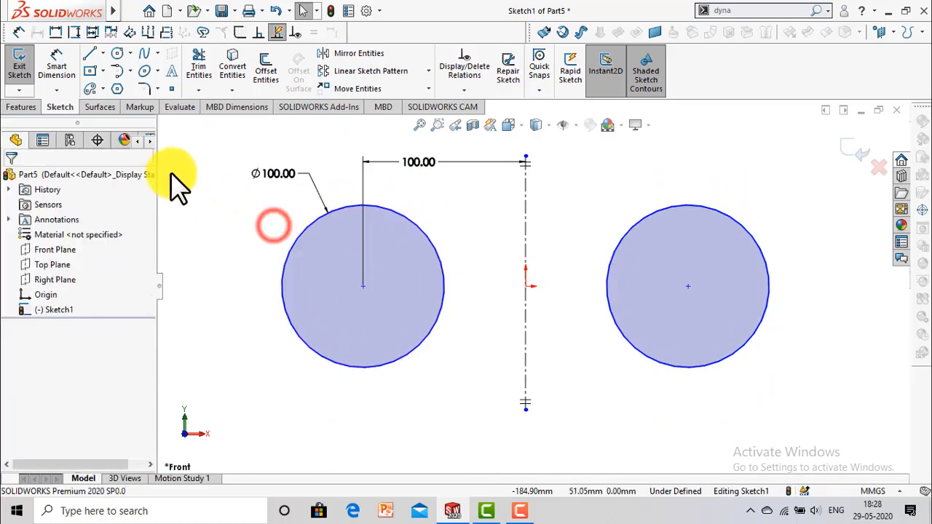
- Add a horizontal relation between both circle centres and the origin, and clear the selection
{"action": "left_click", "coordinate": [363, 285]}
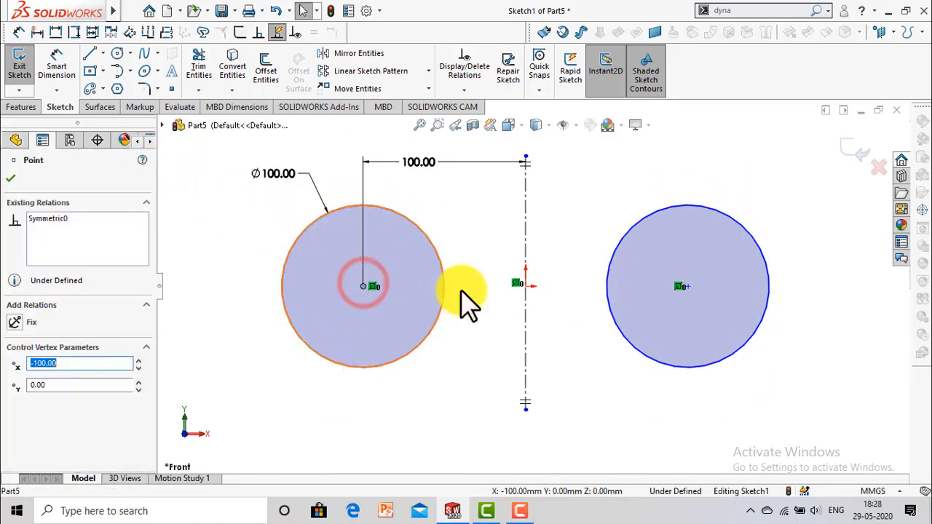
{"action": "left_click", "coordinate": [527, 286], "text": "ctrl"}
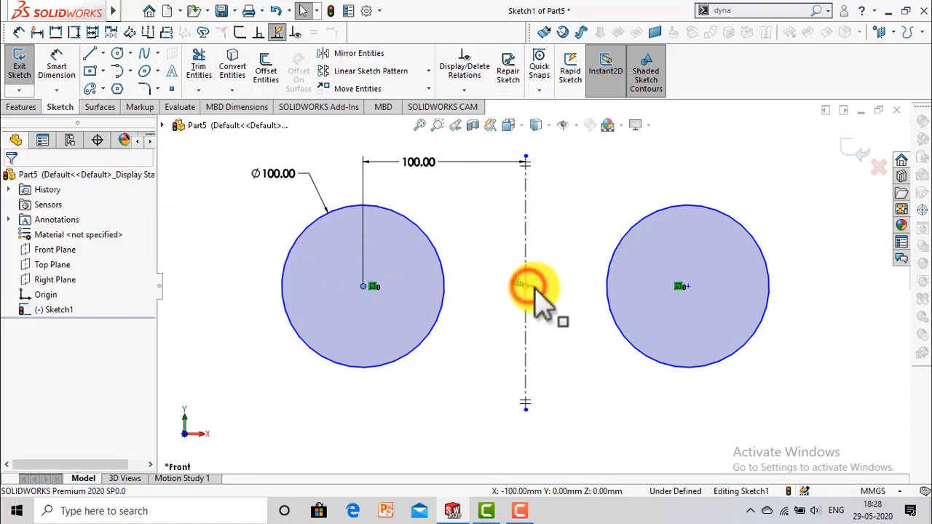
{"action": "left_click", "coordinate": [688, 288]}
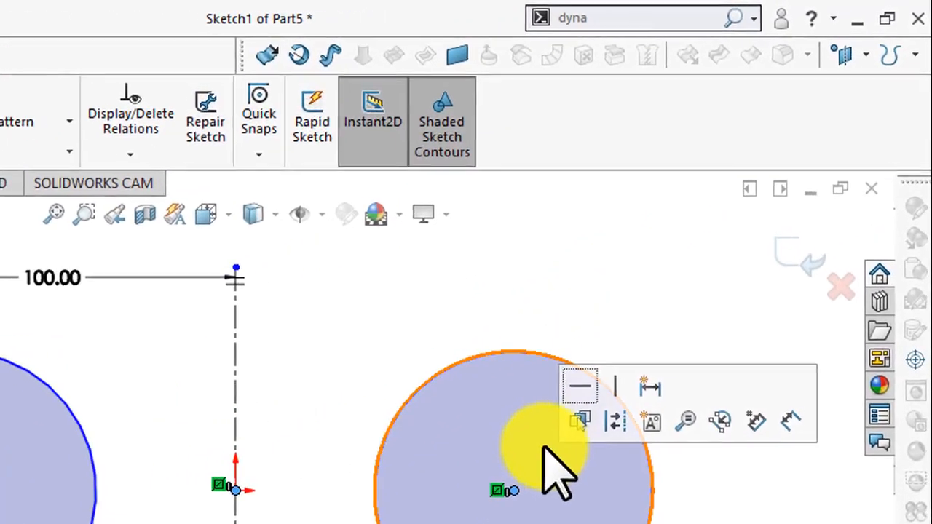
{"action": "left_click", "coordinate": [562, 400]}
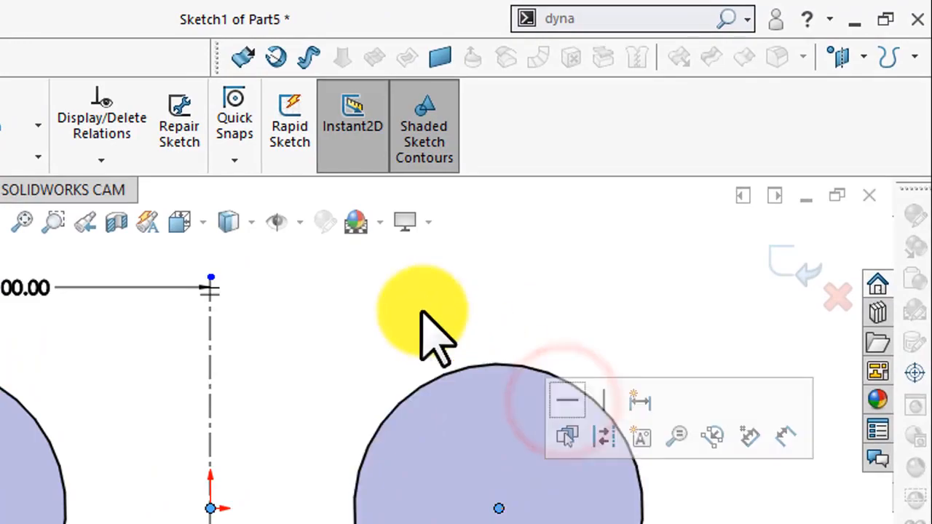
{"action": "left_click", "coordinate": [393, 295]}
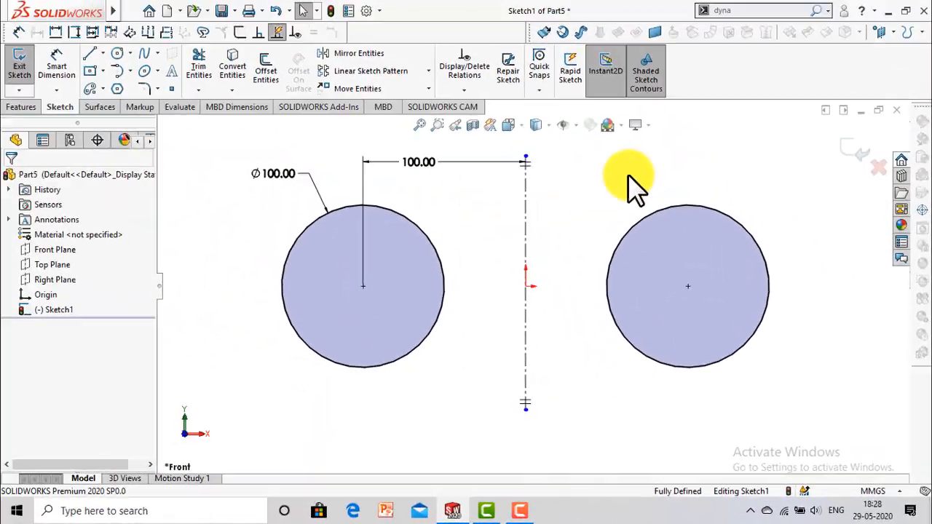
- Extrude both circles as a boss with a Mid Plane depth of 100 mm and expand the new feature in the tree
{"action": "left_click", "coordinate": [27, 108]}
{"action": "left_click", "coordinate": [27, 76]}
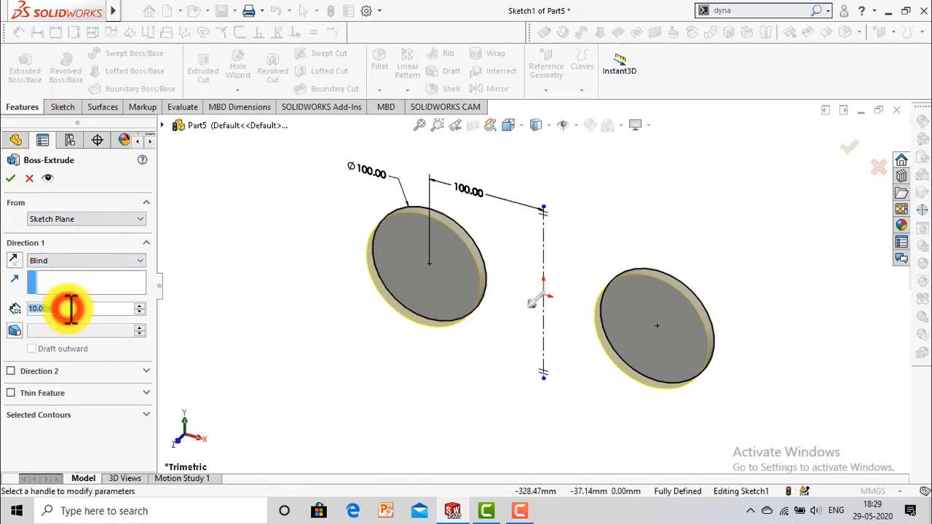
{"action": "type", "text": "100"}
{"action": "key", "text": "Return"}
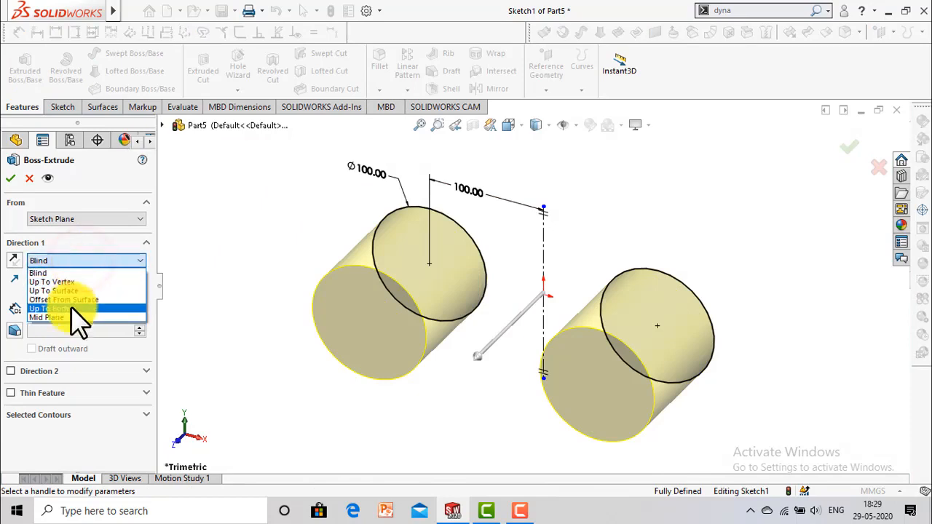
{"action": "left_click", "coordinate": [71, 315]}
{"action": "left_click", "coordinate": [218, 247]}
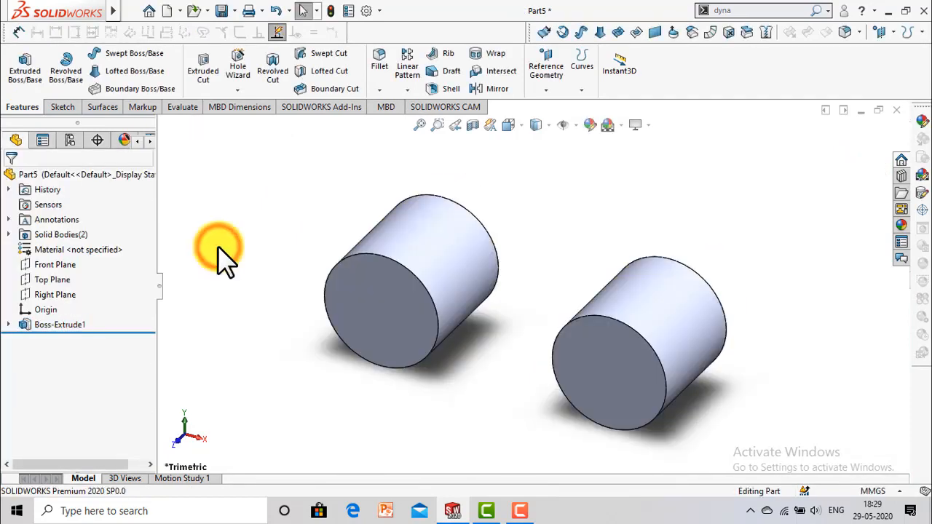
{"action": "left_click", "coordinate": [9, 325]}
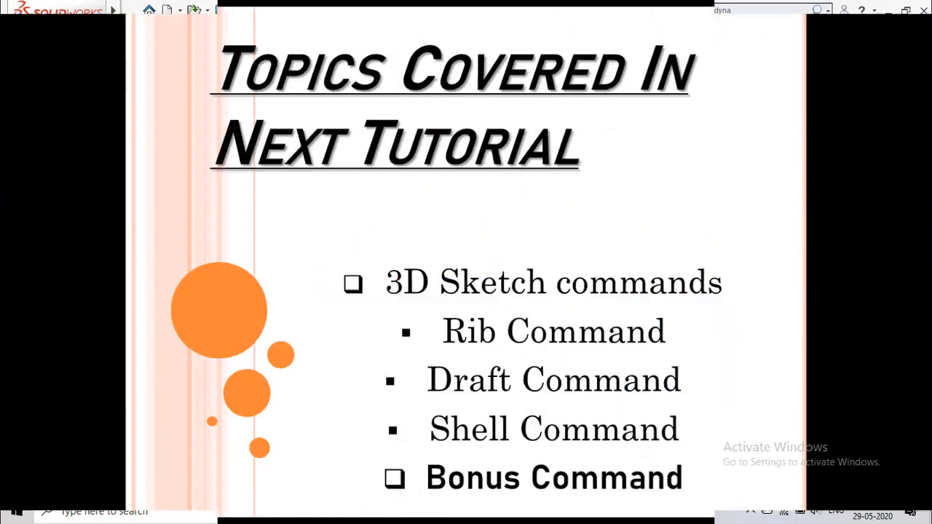